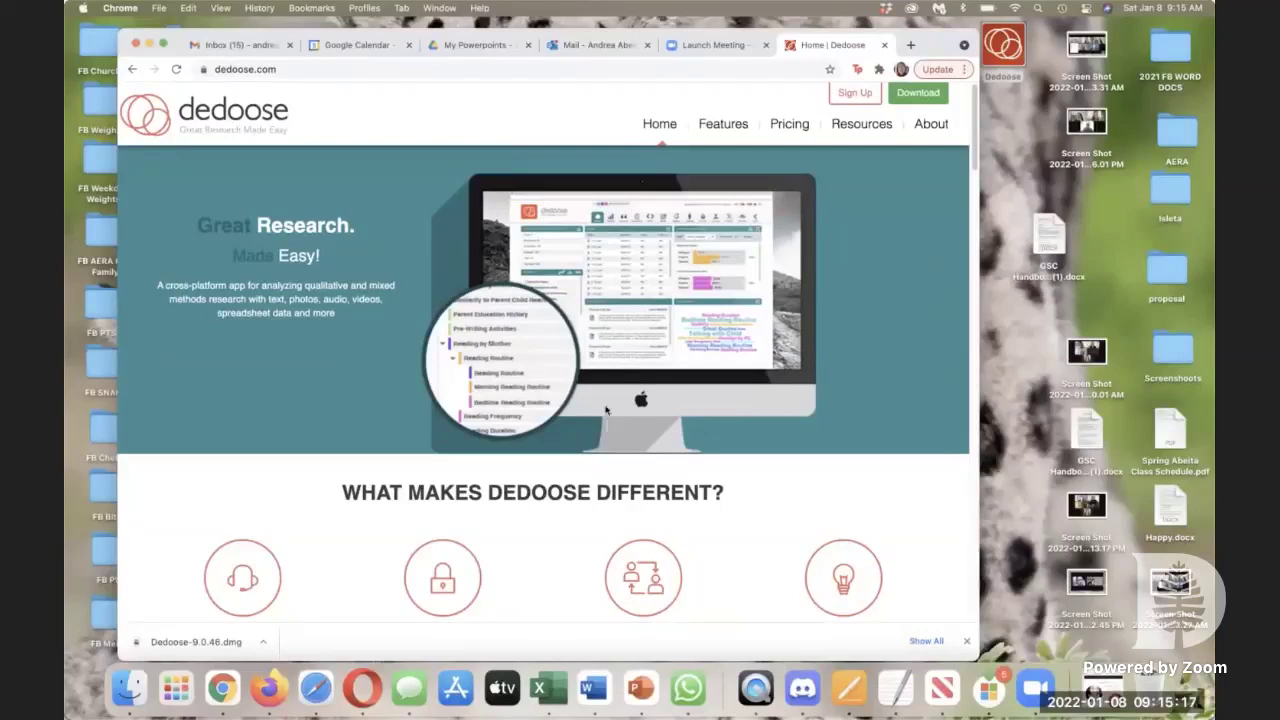
Step: Open the Dedoose desktop app download page and read the Windows and Mac installer options and installation instructions
left_click_drag(979, 656, 1031, 618)
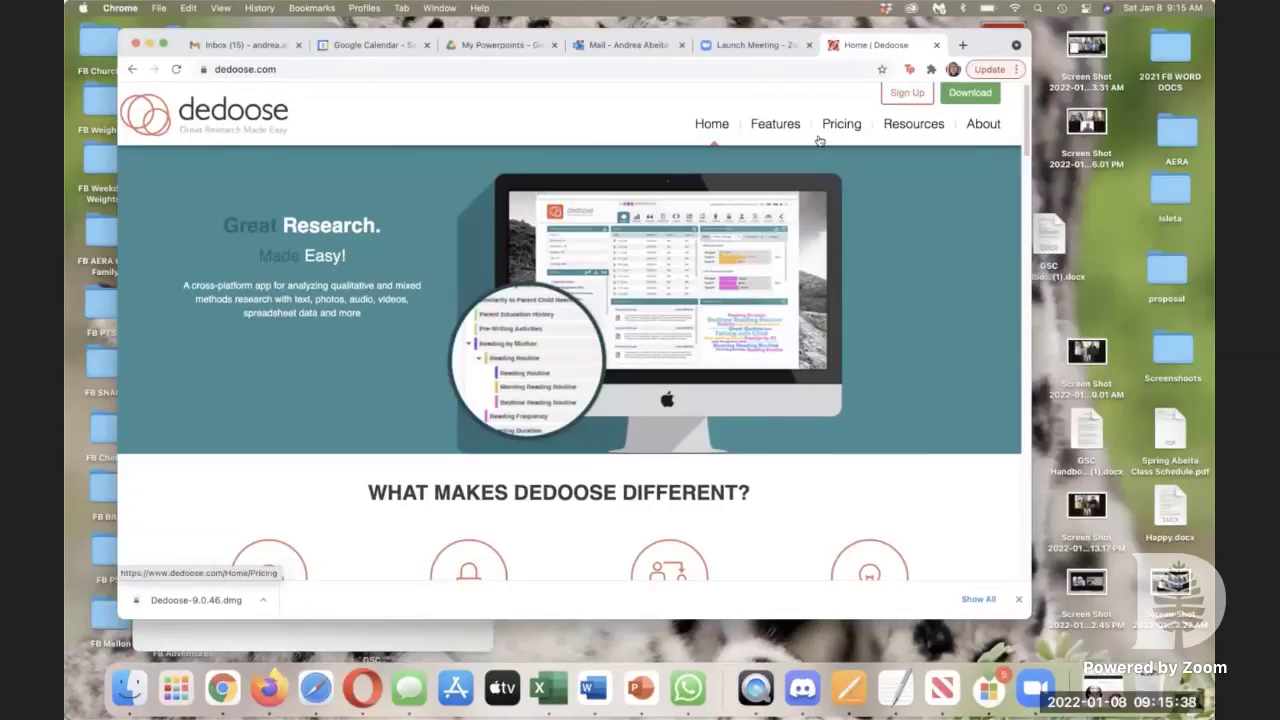
left_click(957, 96)
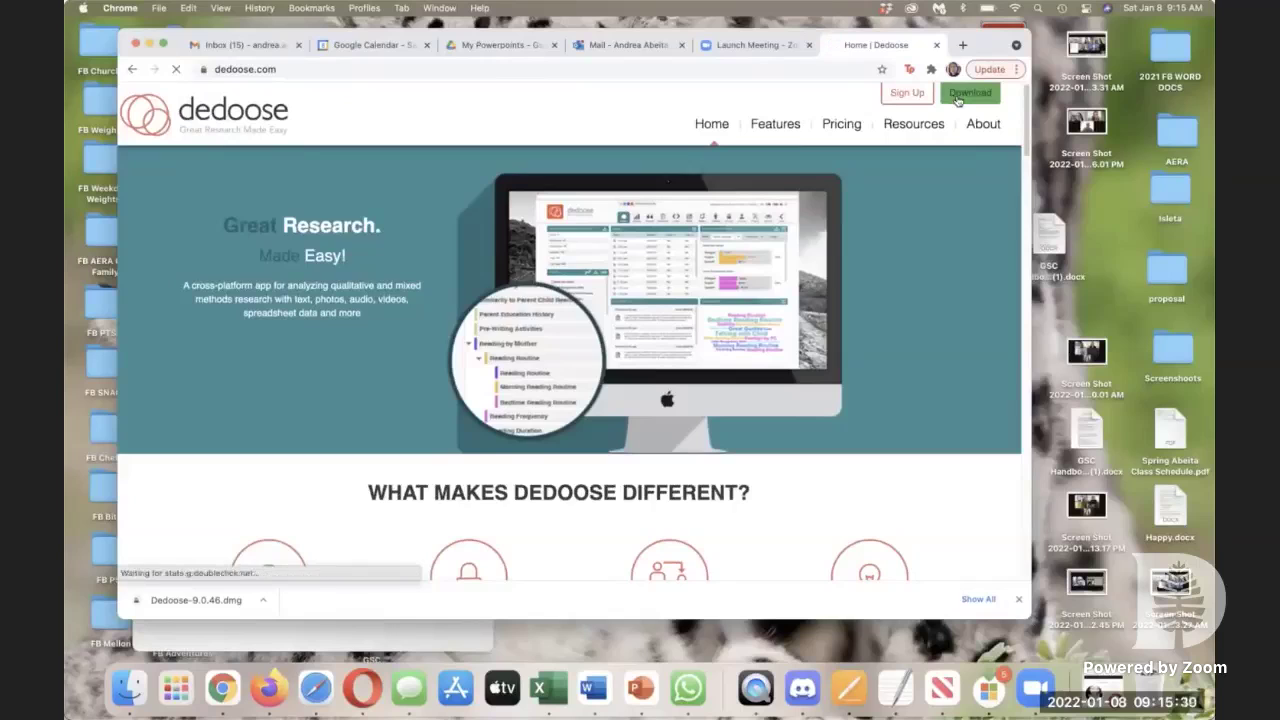
scroll(680, 387, "down", 2)
scroll(680, 387, "down", 5)
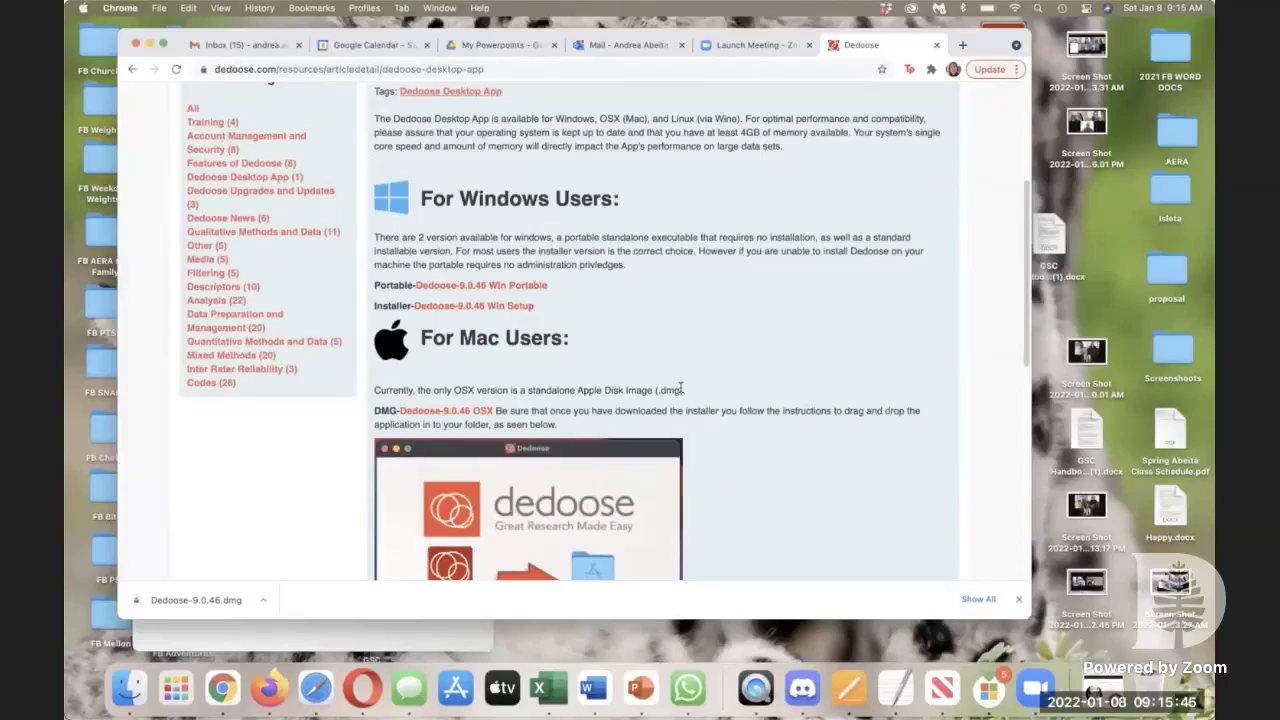
scroll(680, 390, "up", 6)
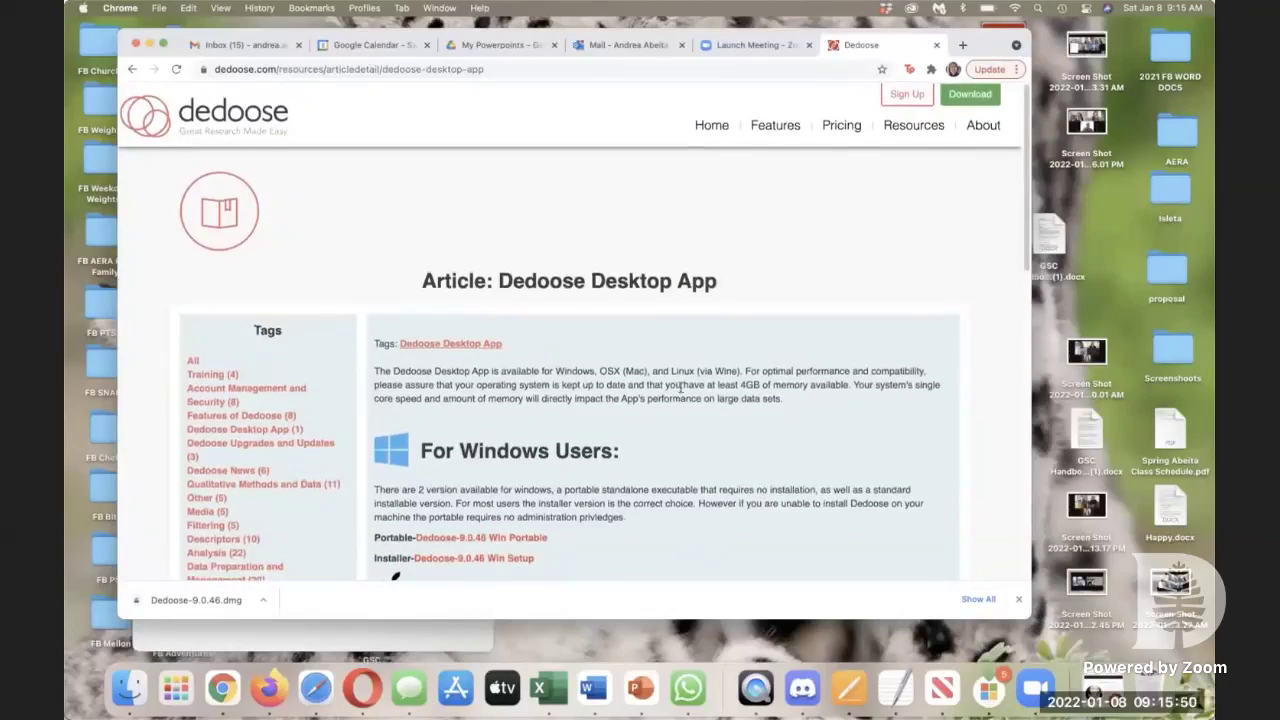
scroll(681, 388, "down", 3)
scroll(680, 387, "down", 2)
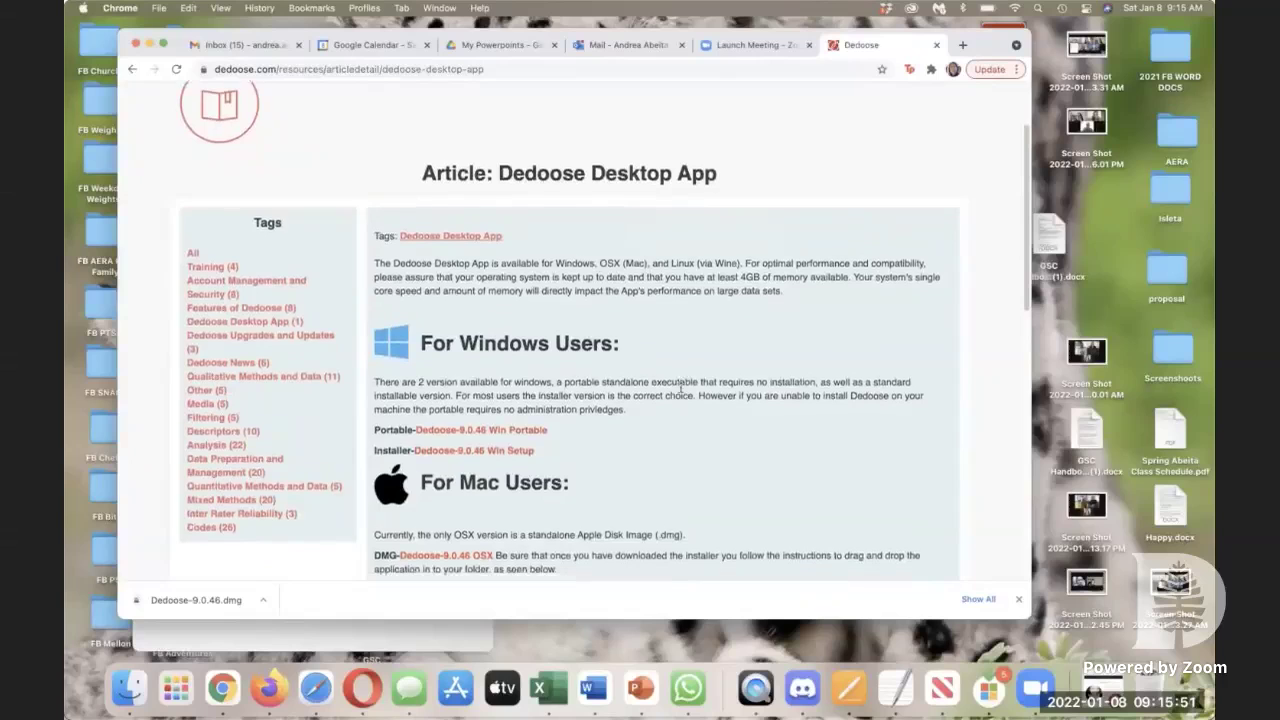
scroll(680, 387, "down", 3)
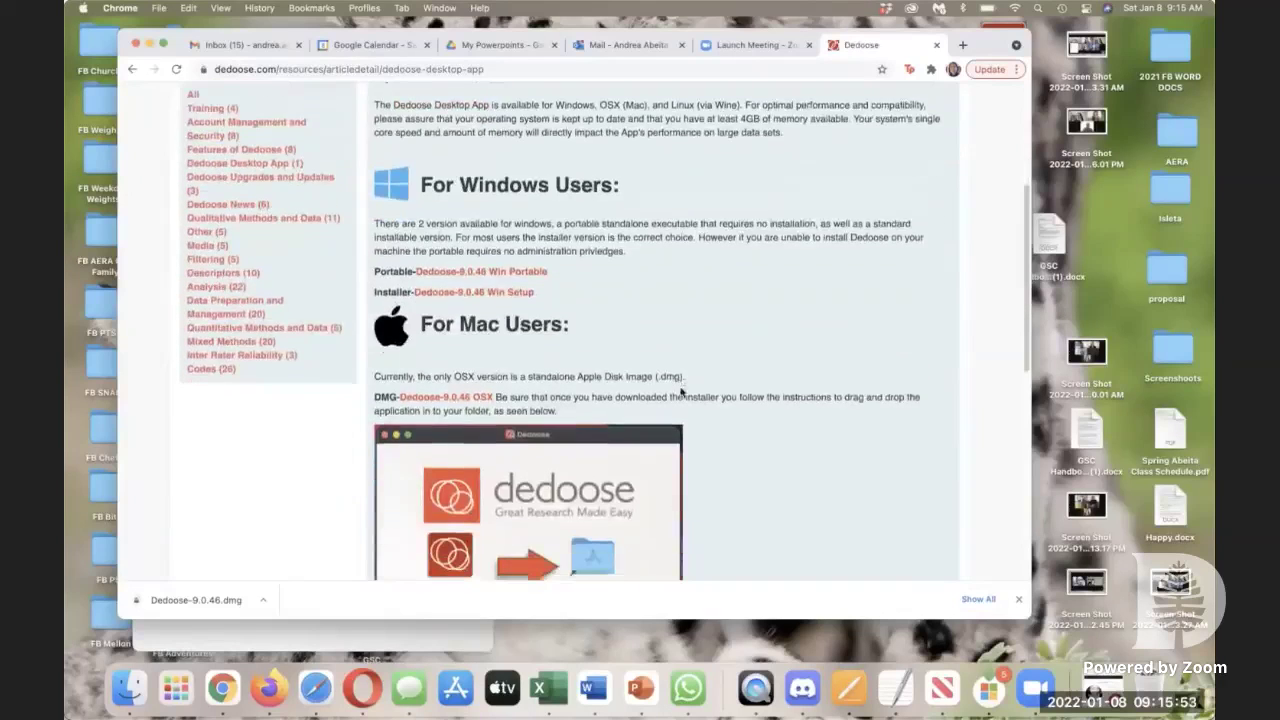
scroll(488, 334, "down", 1)
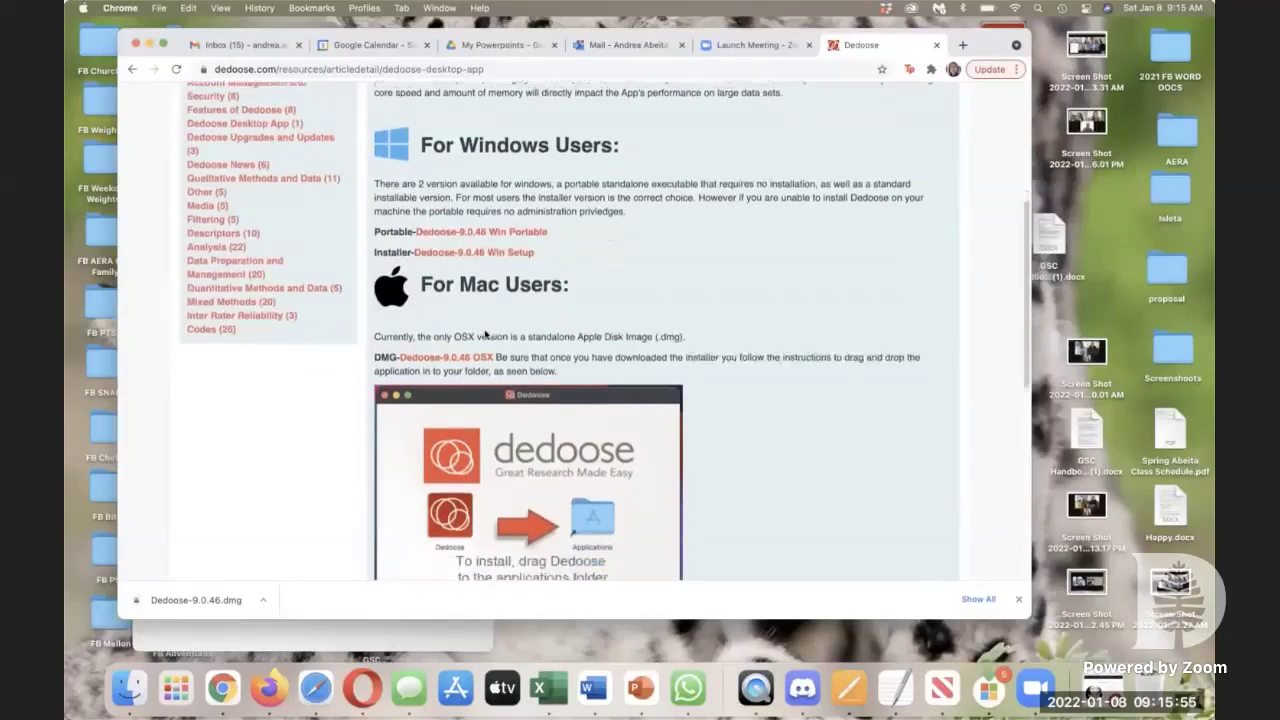
scroll(528, 340, "down", 2)
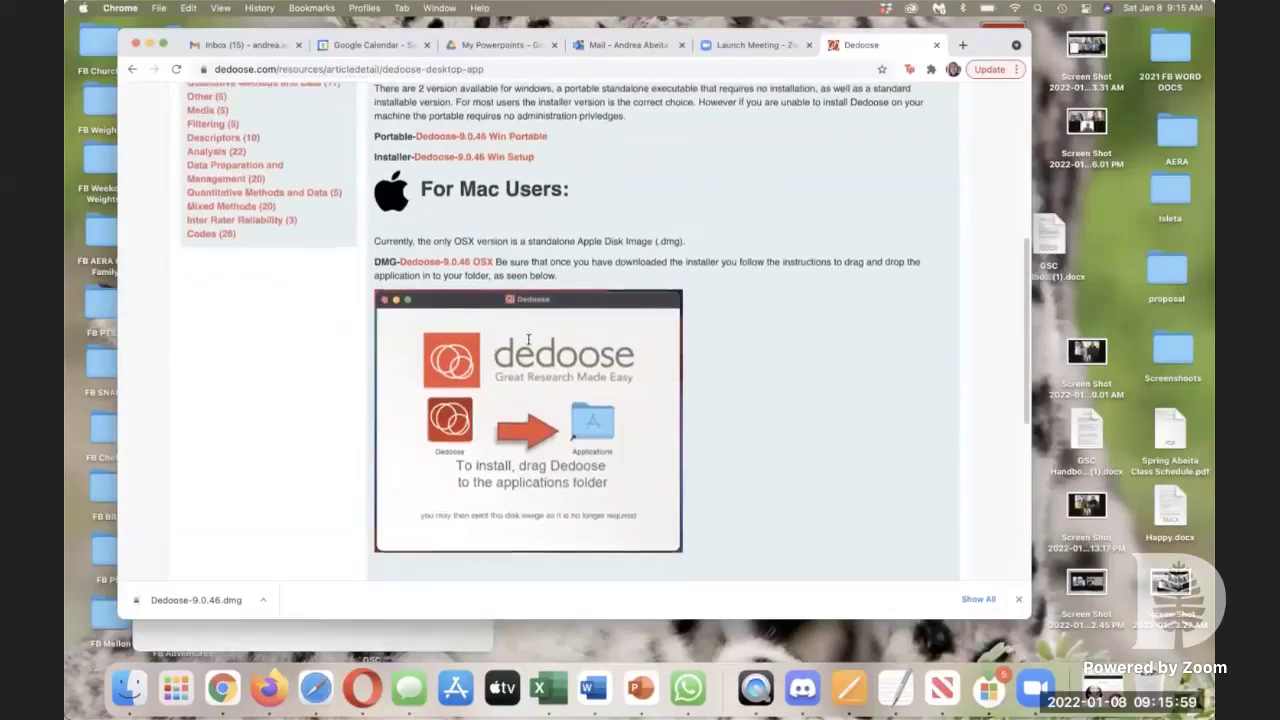
scroll(528, 340, "up", 5)
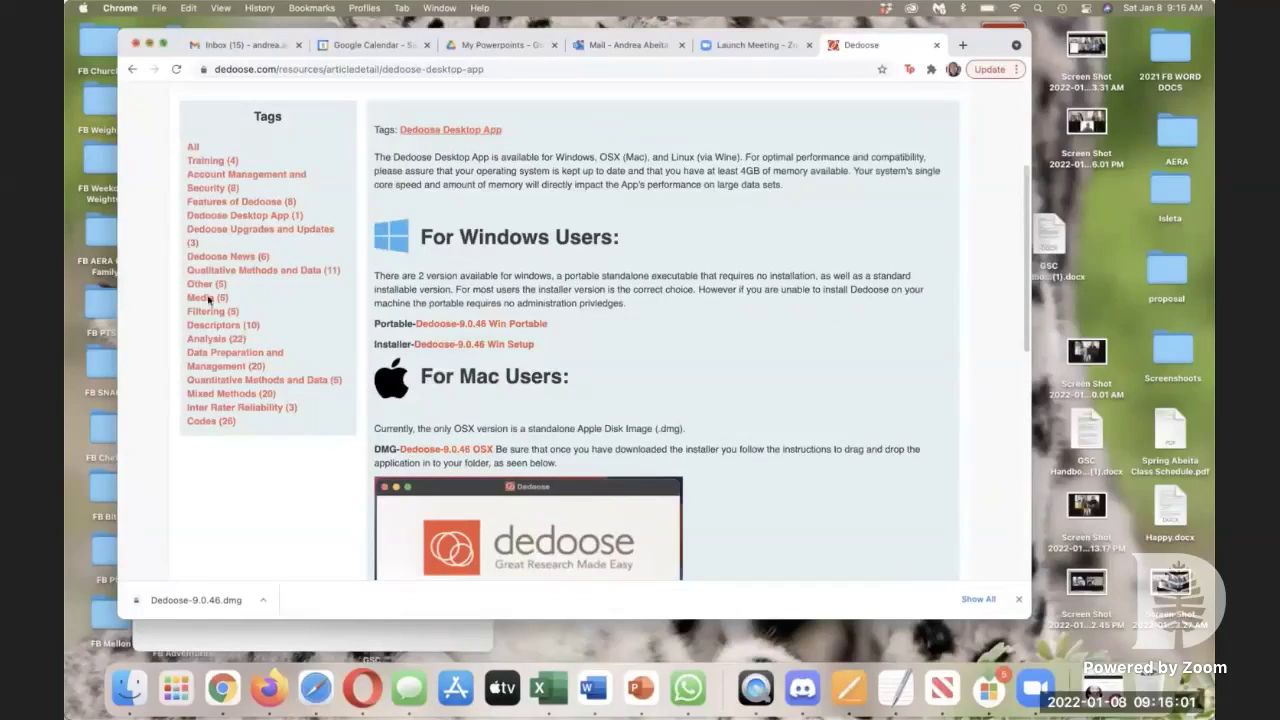
Step: Minimize the browser and close the Dedoose disk image's installation window
left_click(149, 45)
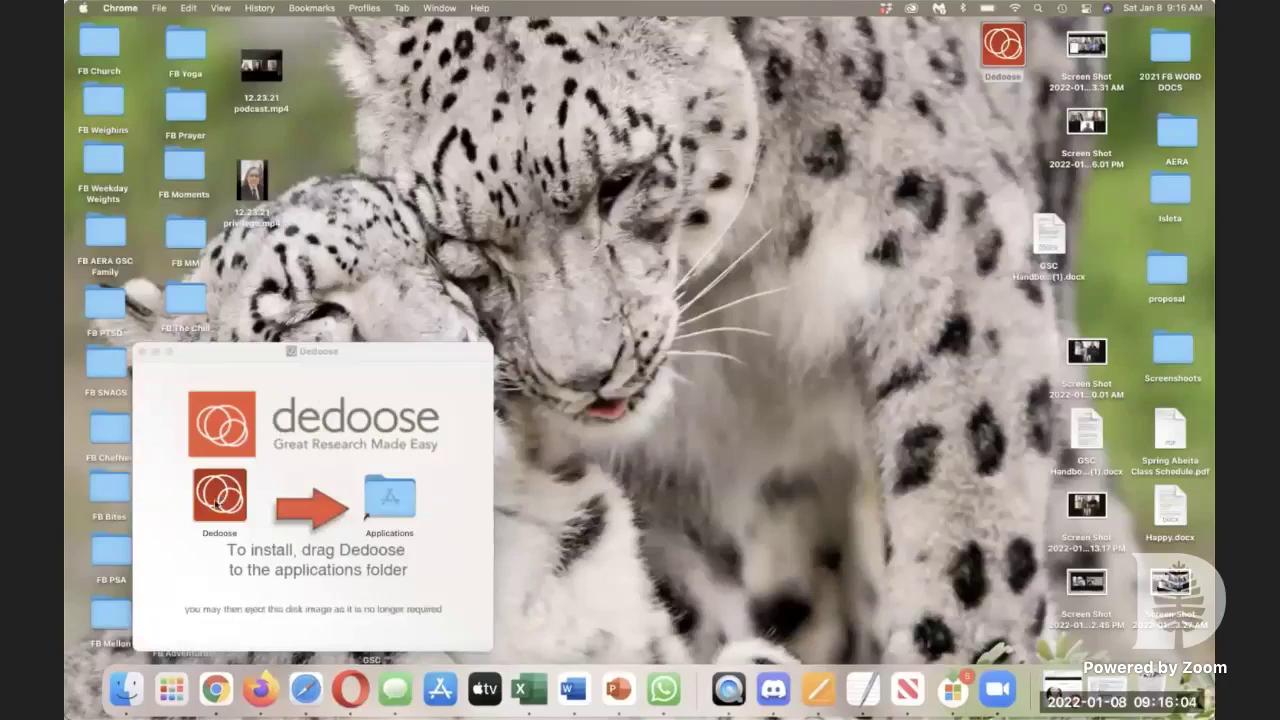
mouse_move(216, 504)
left_mouse_down()
mouse_move(325, 501)
mouse_move(198, 507)
left_mouse_up()
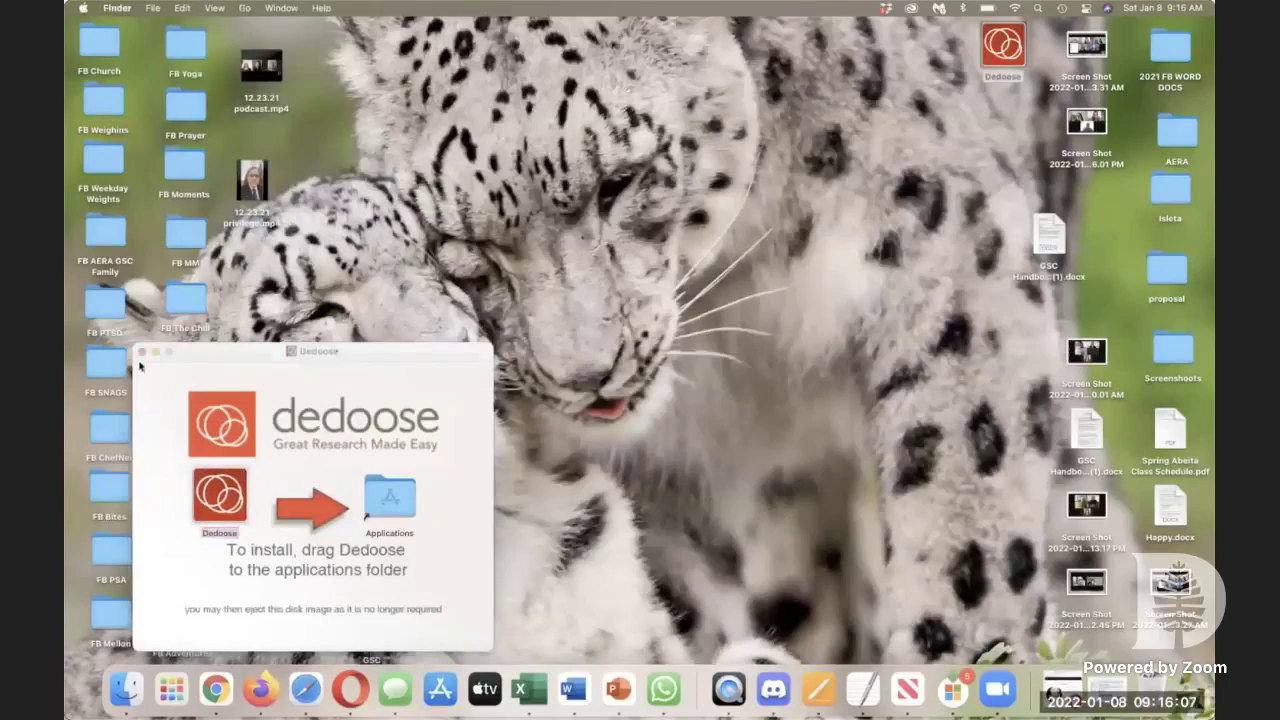
left_click(143, 353)
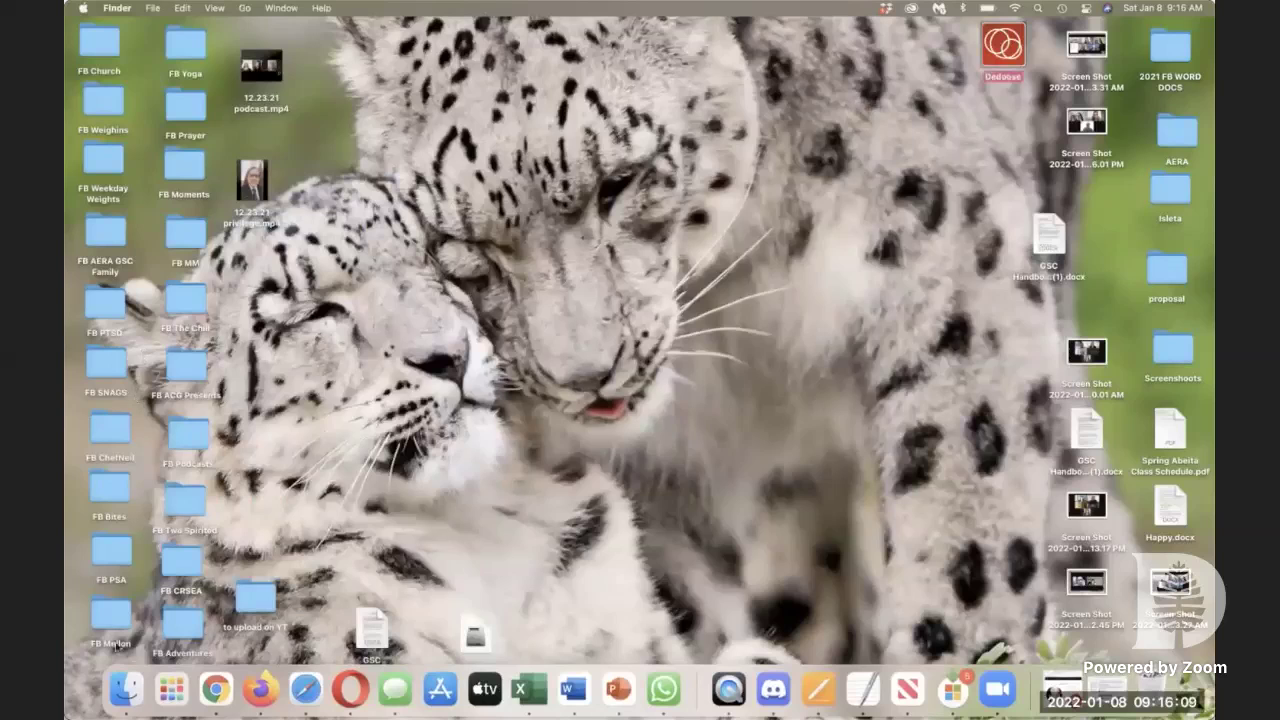
Step: Find Dedoose in the Mac's Applications folder and launch it
left_click(124, 688)
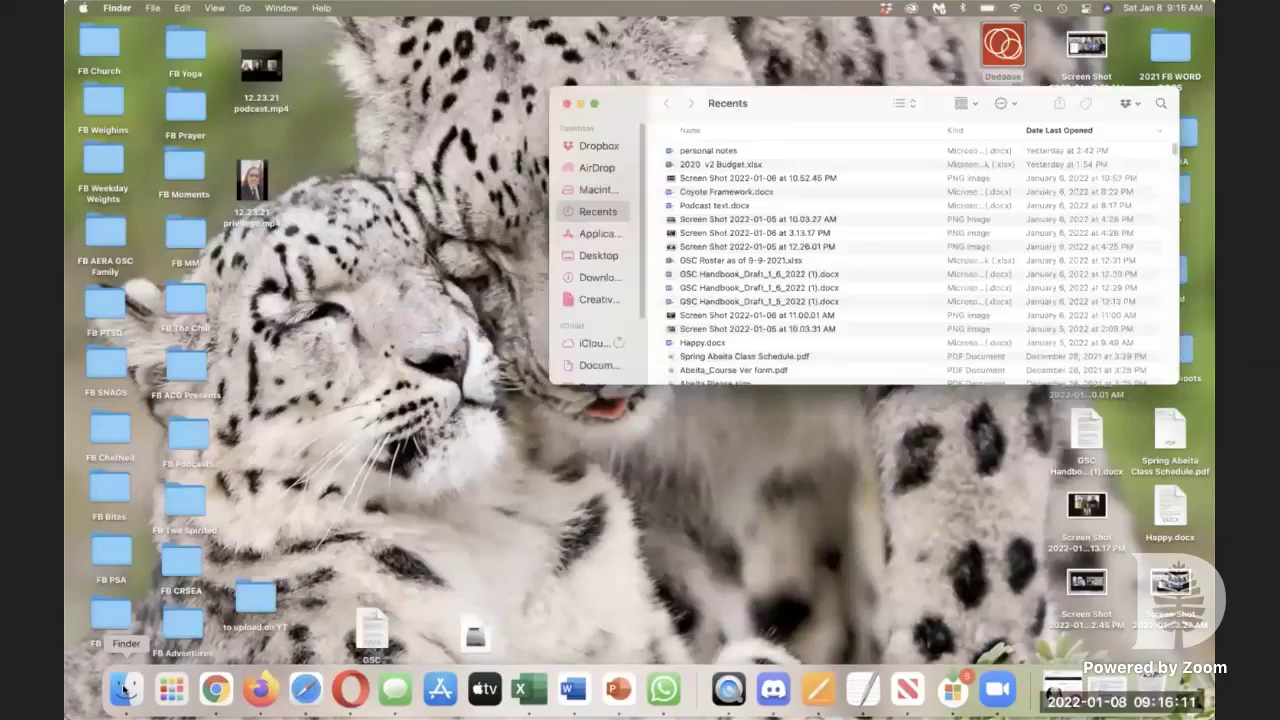
left_click_drag(612, 102, 477, 103)
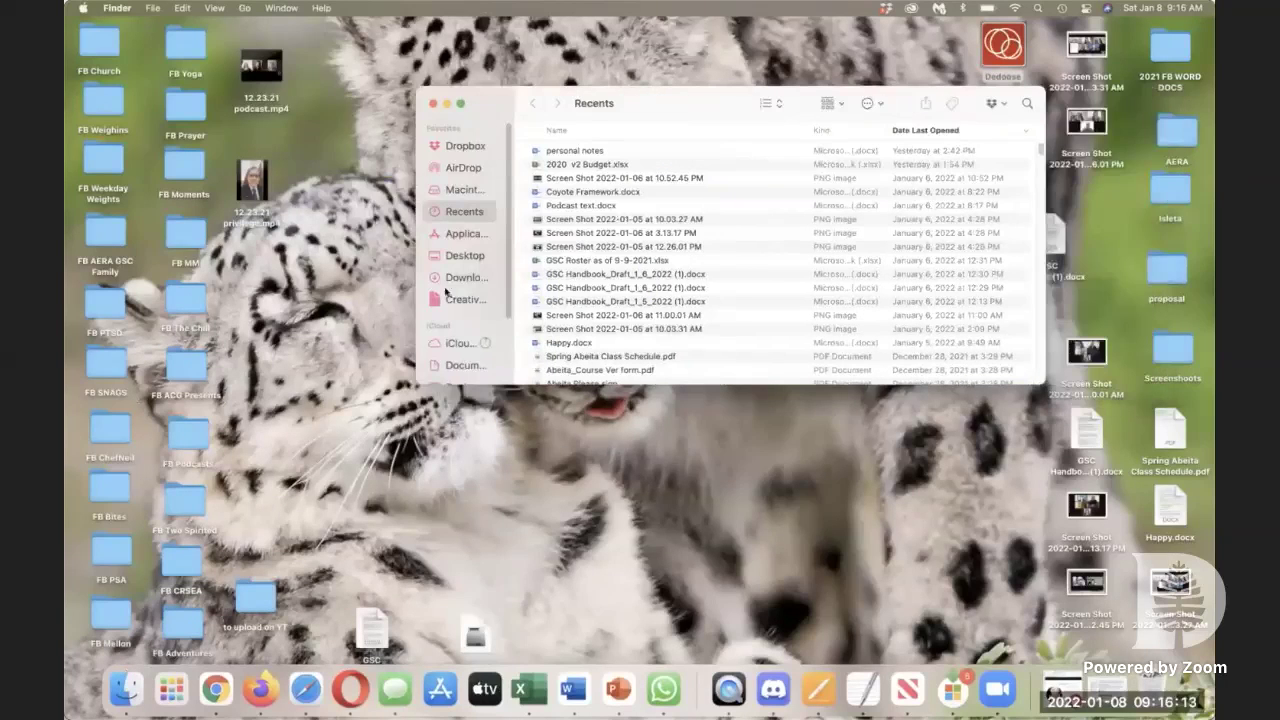
left_click(460, 233)
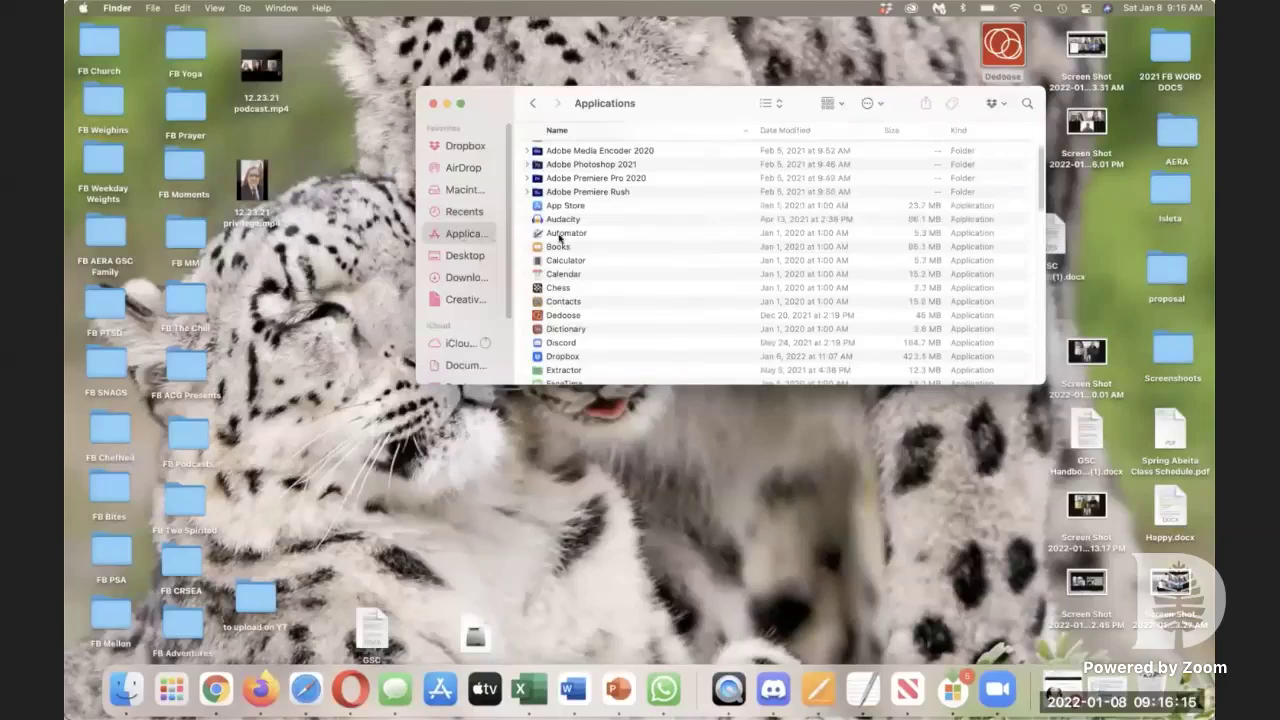
scroll(559, 237, "up", 2)
scroll(559, 237, "down", 3)
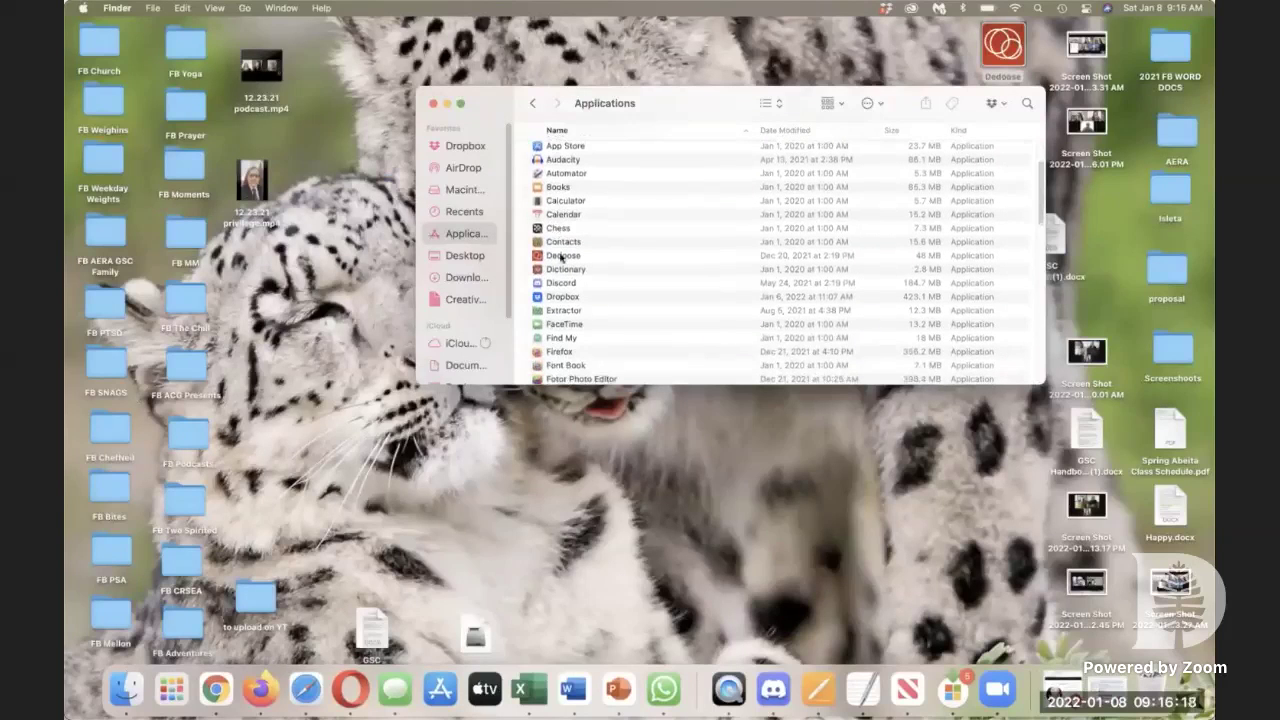
double_click(561, 256)
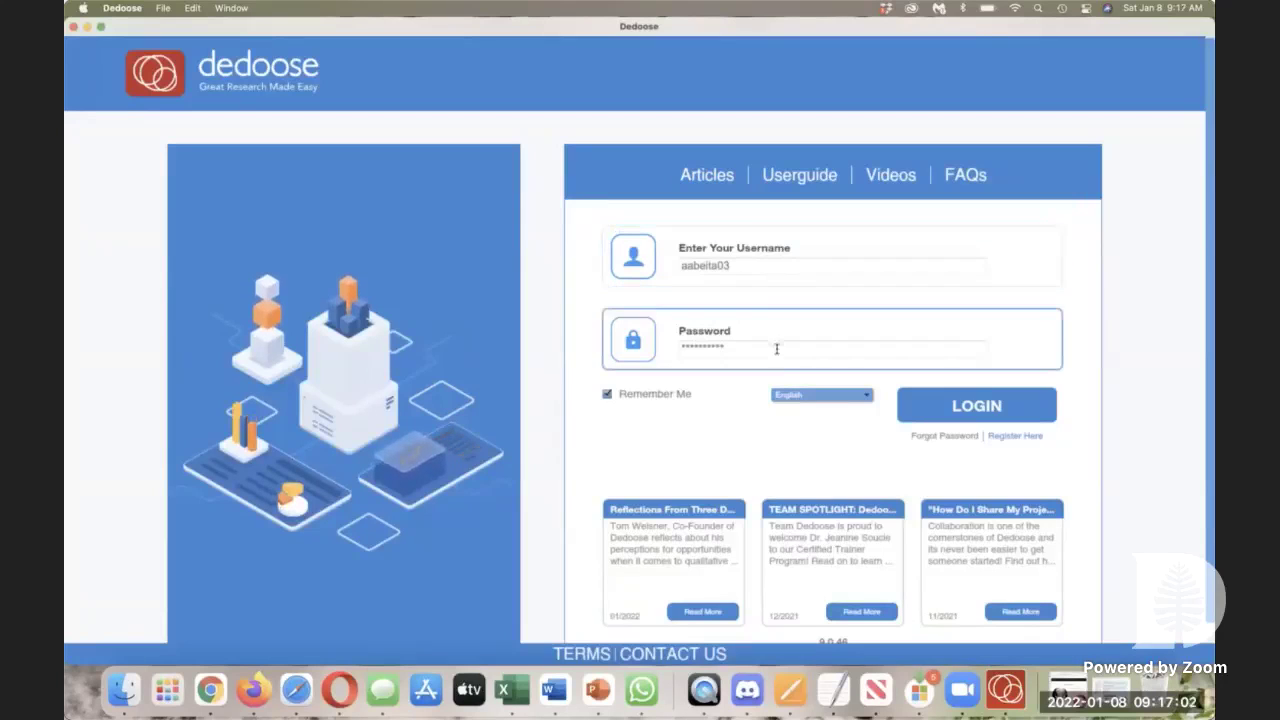
Step: Log in with the remembered credentials, hide the past-due billing notice with its alert, and shrink the application window
left_click(968, 408)
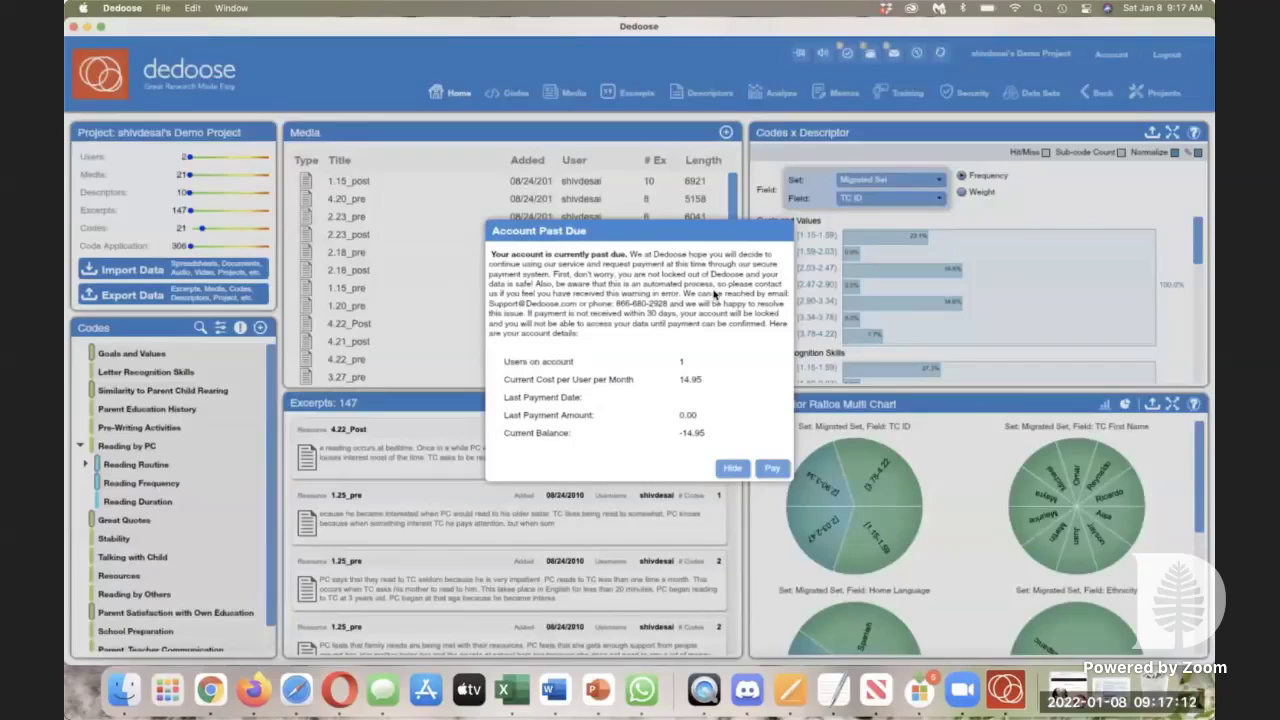
left_click(733, 470)
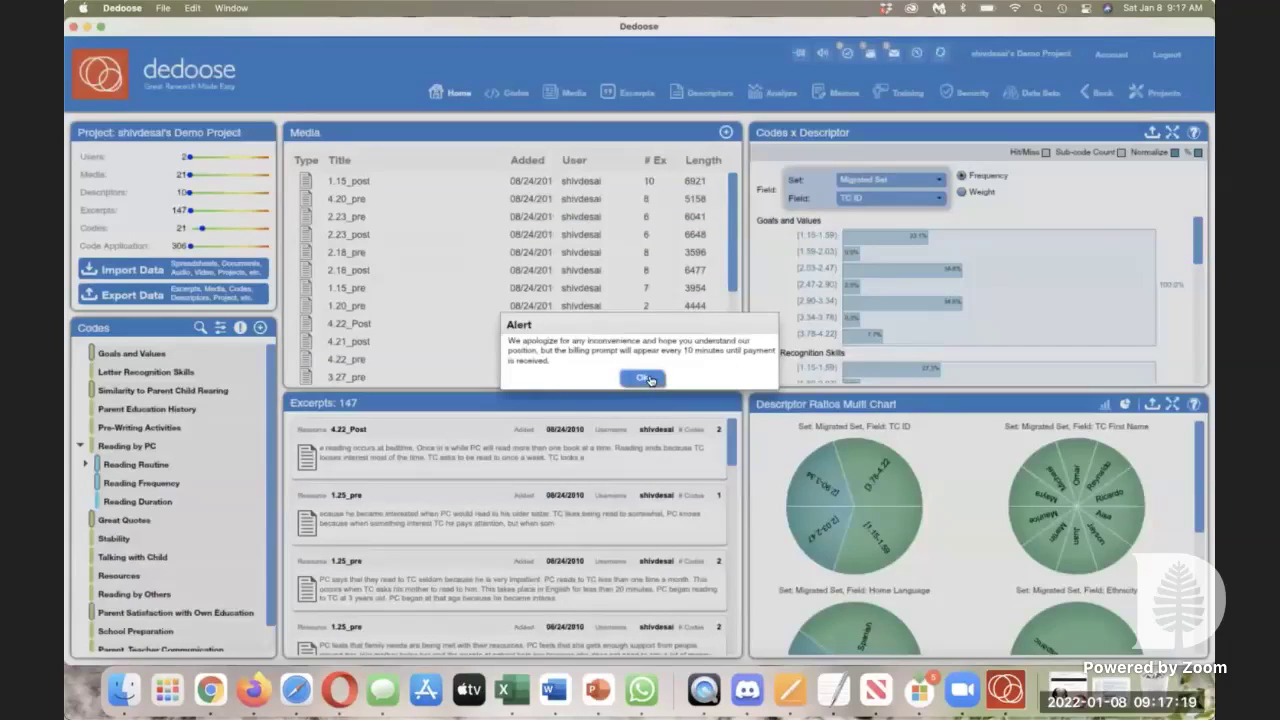
left_click(646, 378)
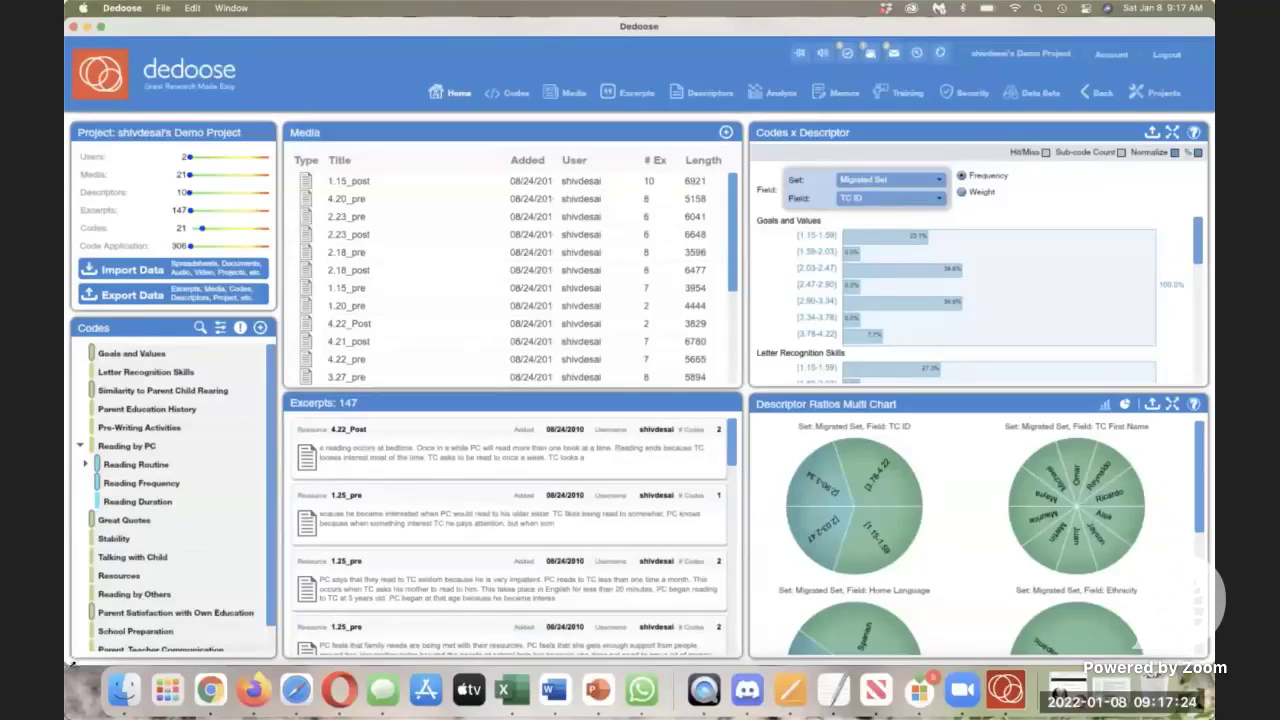
left_click_drag(70, 662, 78, 612)
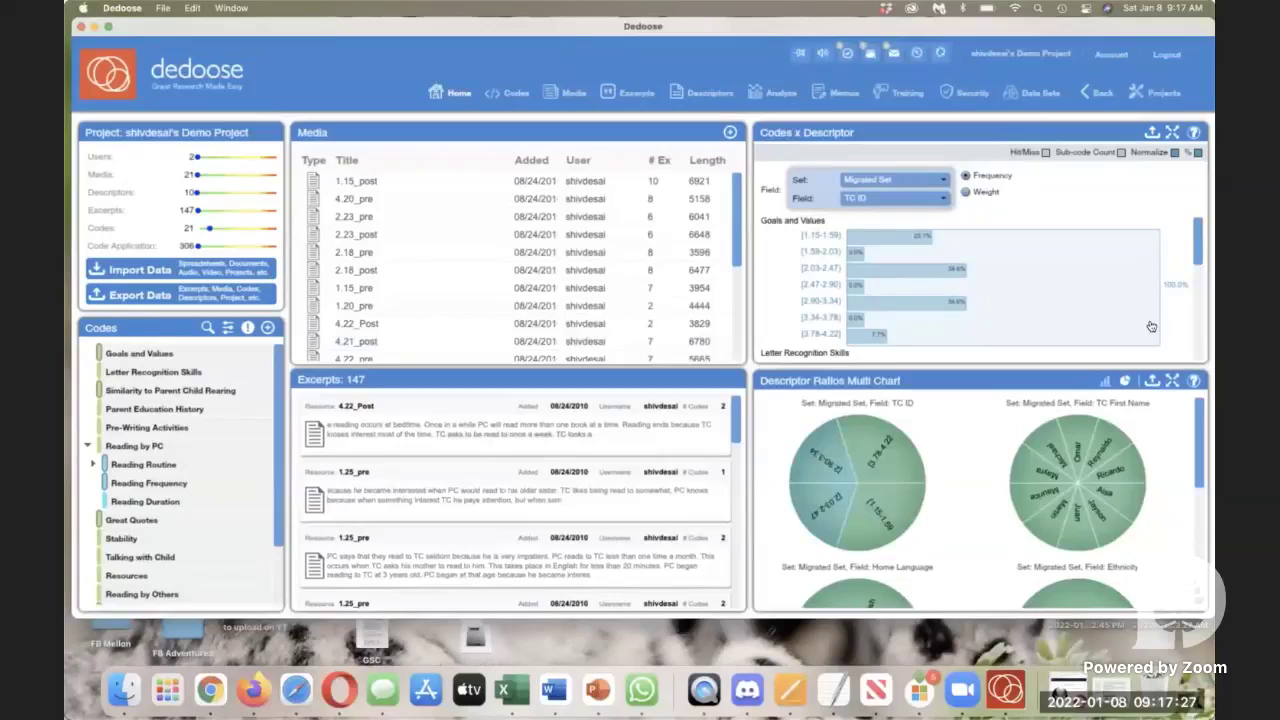
Step: Look through the demo project's codes, media list and active excerpts, including an excerpt preview
mouse_move(1151, 327)
left_click(515, 93)
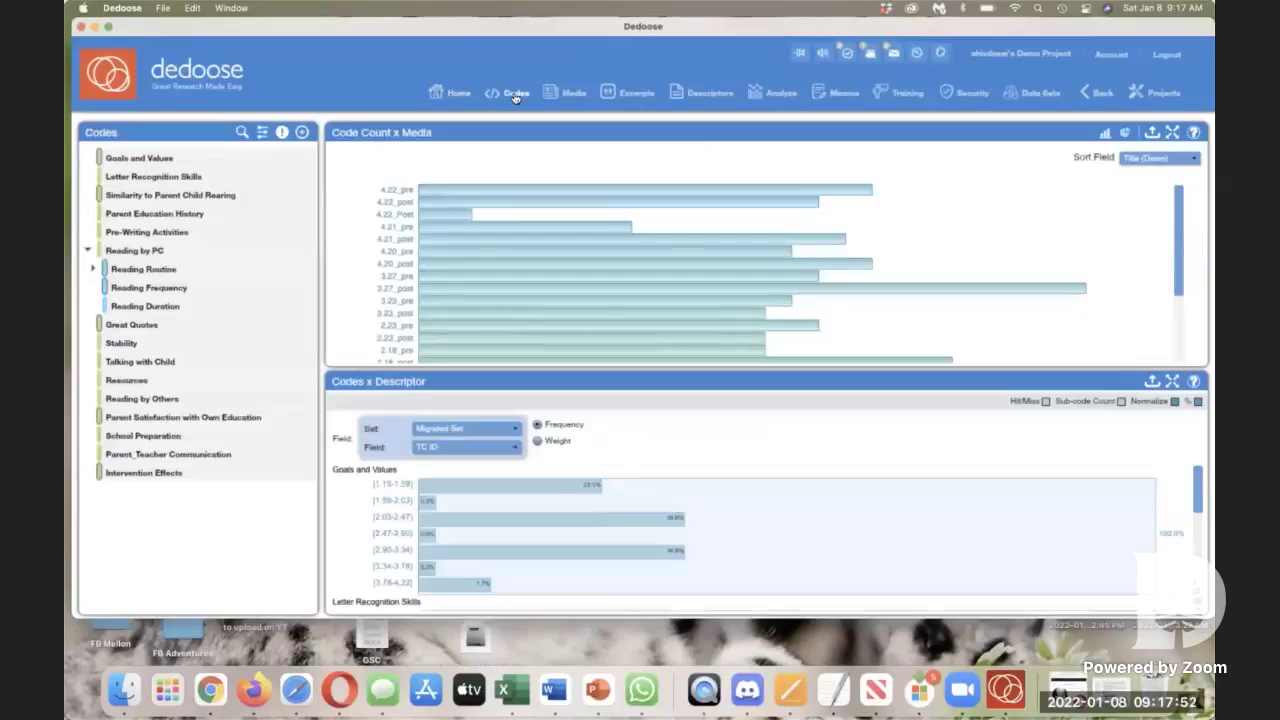
left_click(569, 93)
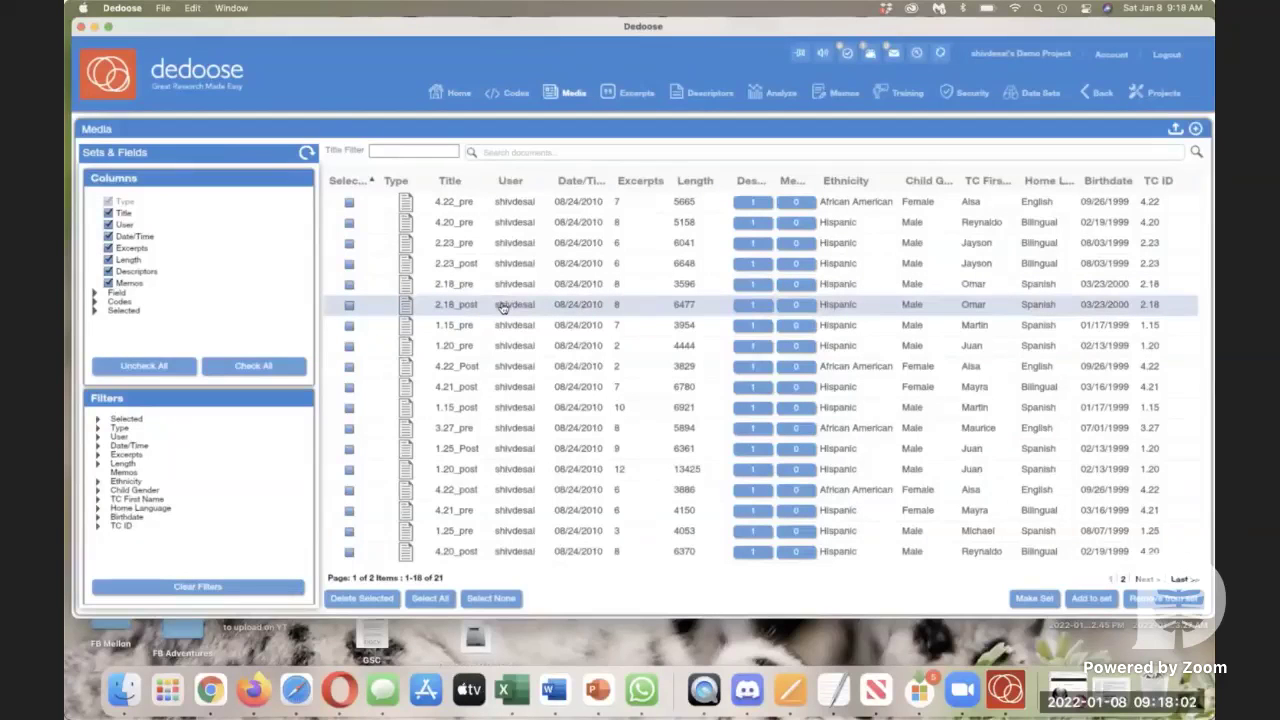
left_click(632, 99)
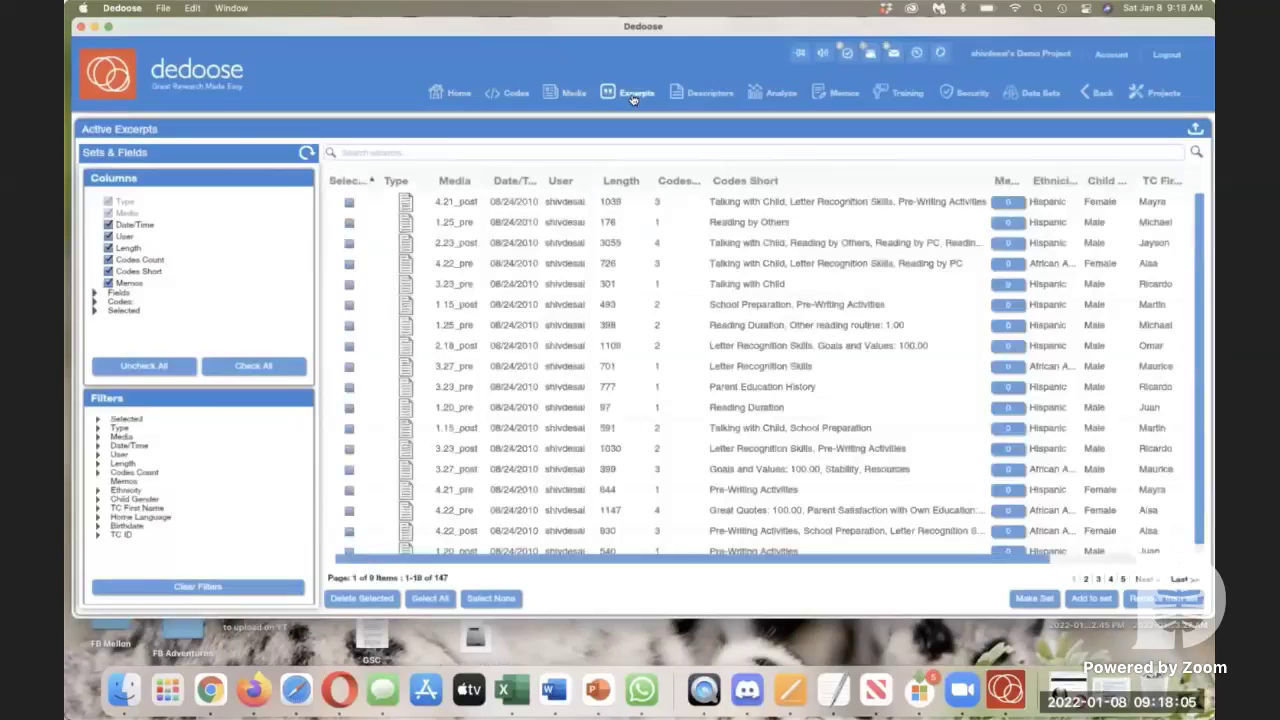
mouse_move(576, 388)
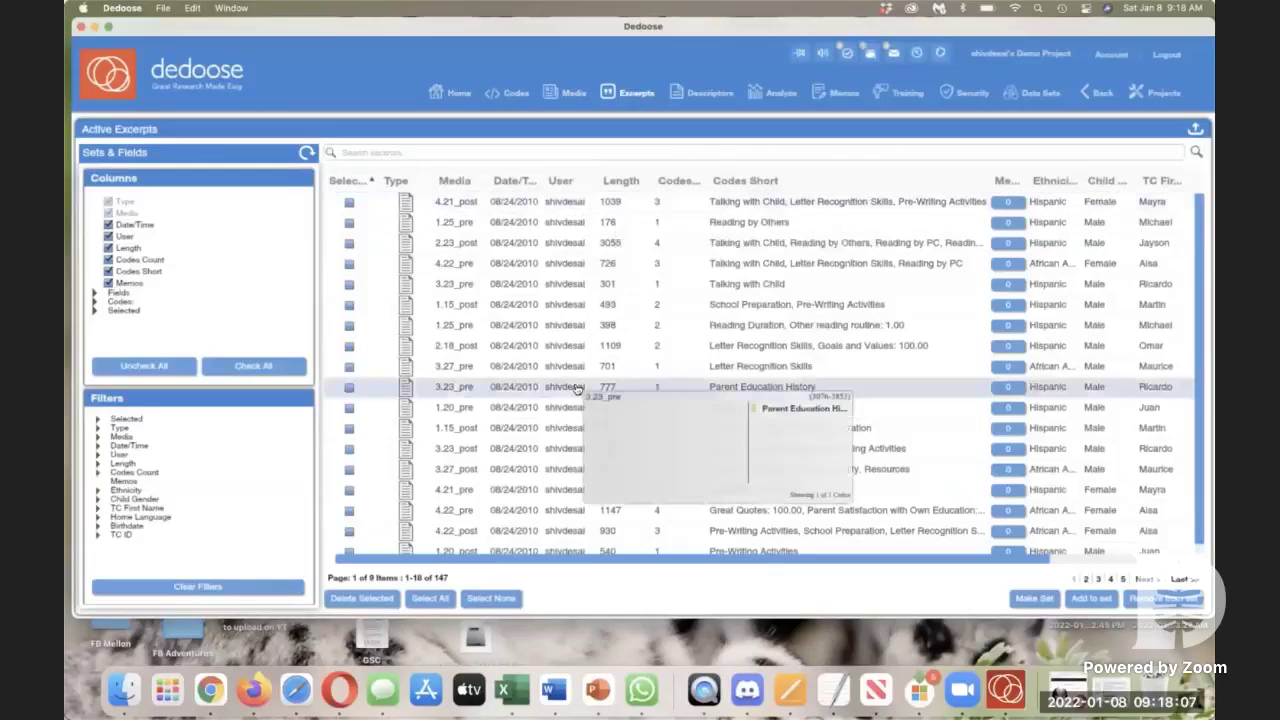
scroll(576, 388, "down", 1)
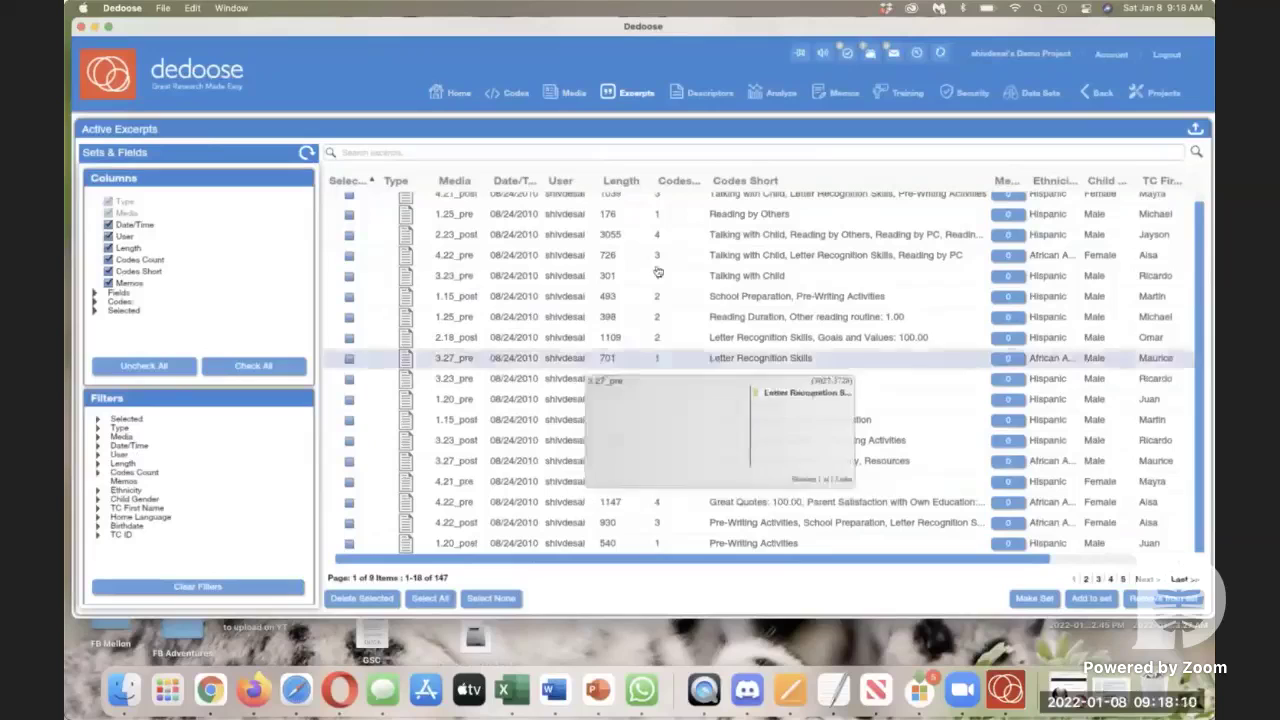
Step: View the Codes x Descriptor analysis chart and the project's memos, closing the Memos window
left_click(776, 93)
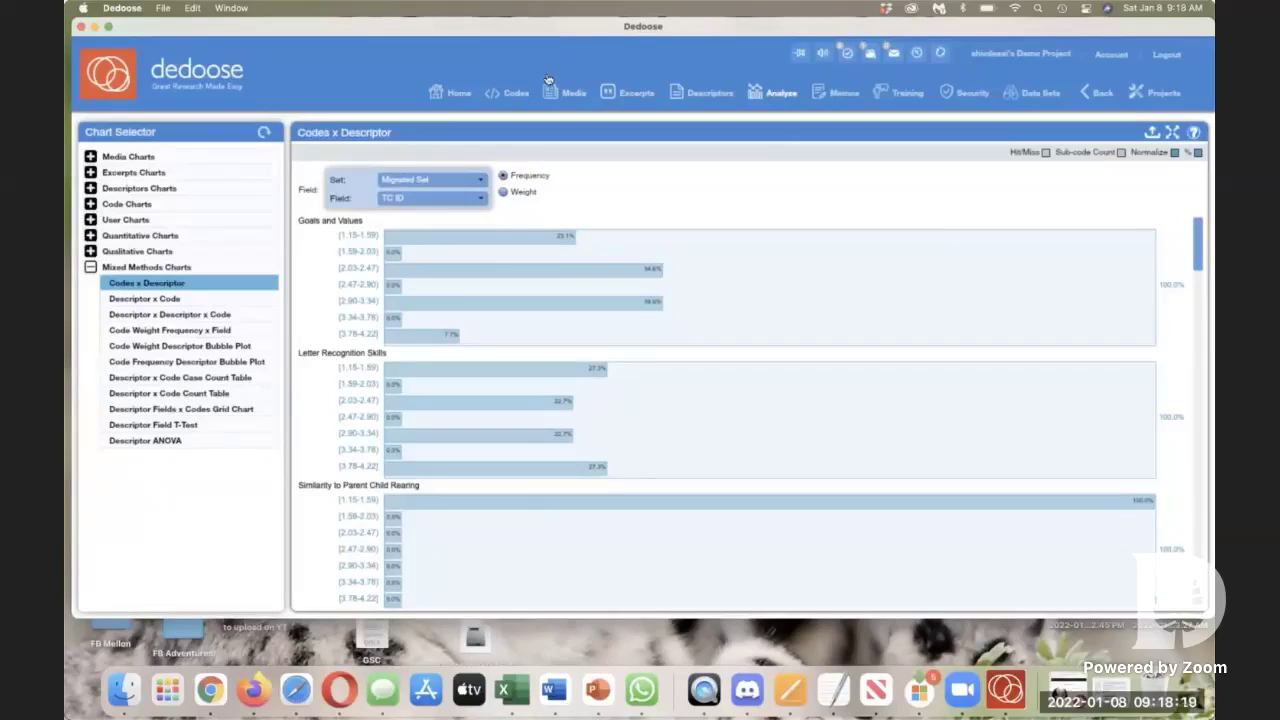
left_click(843, 93)
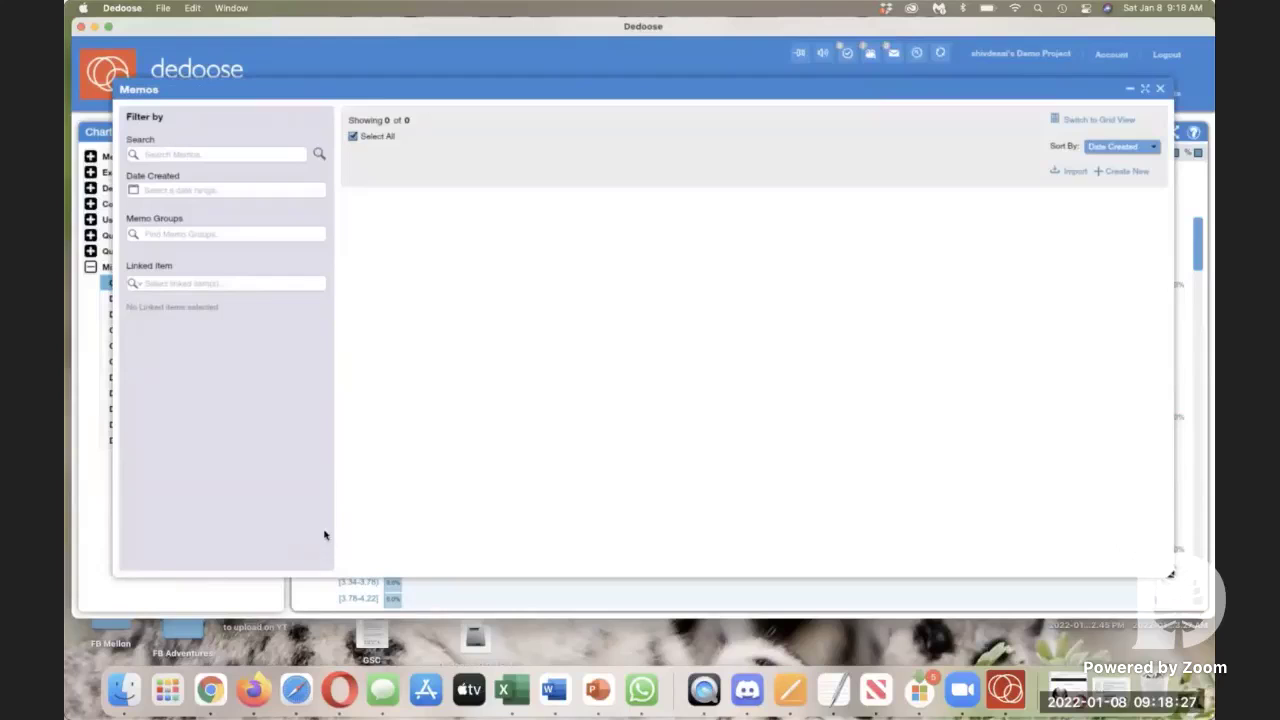
left_click(1164, 90)
mouse_move(803, 331)
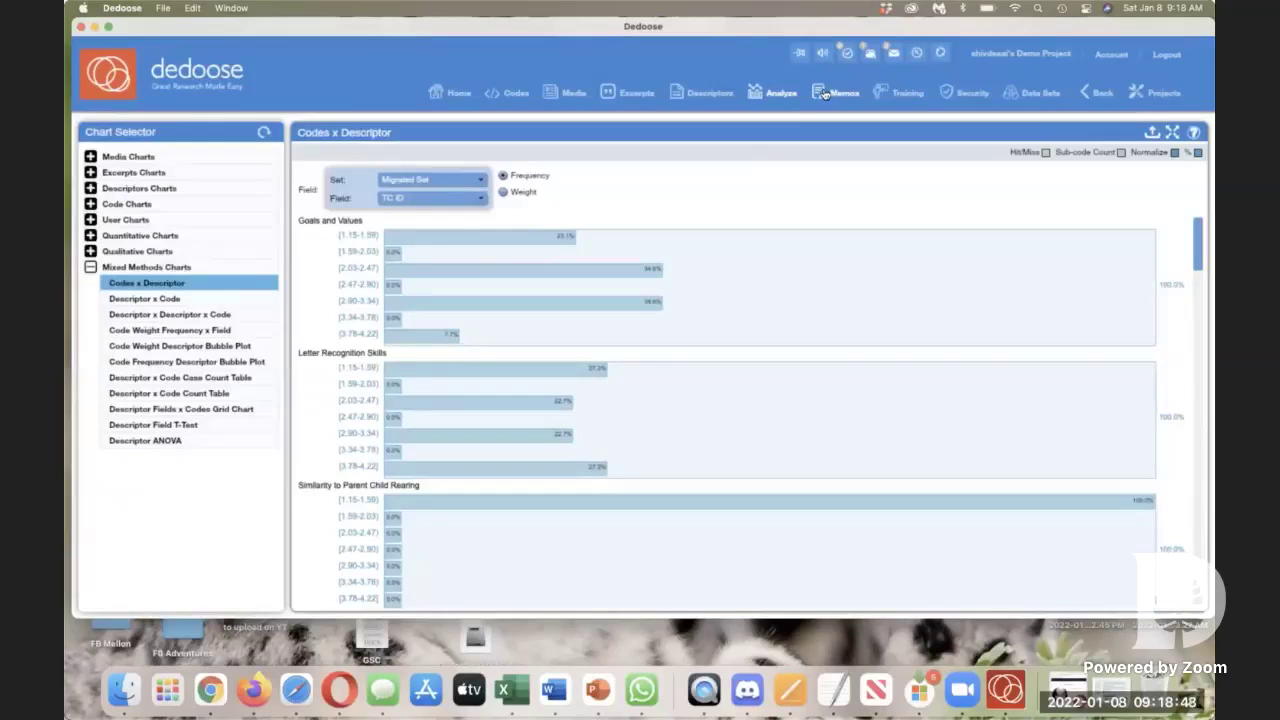
Step: View the Training Center, the project's user and group security settings, and the data set selector
left_click(907, 93)
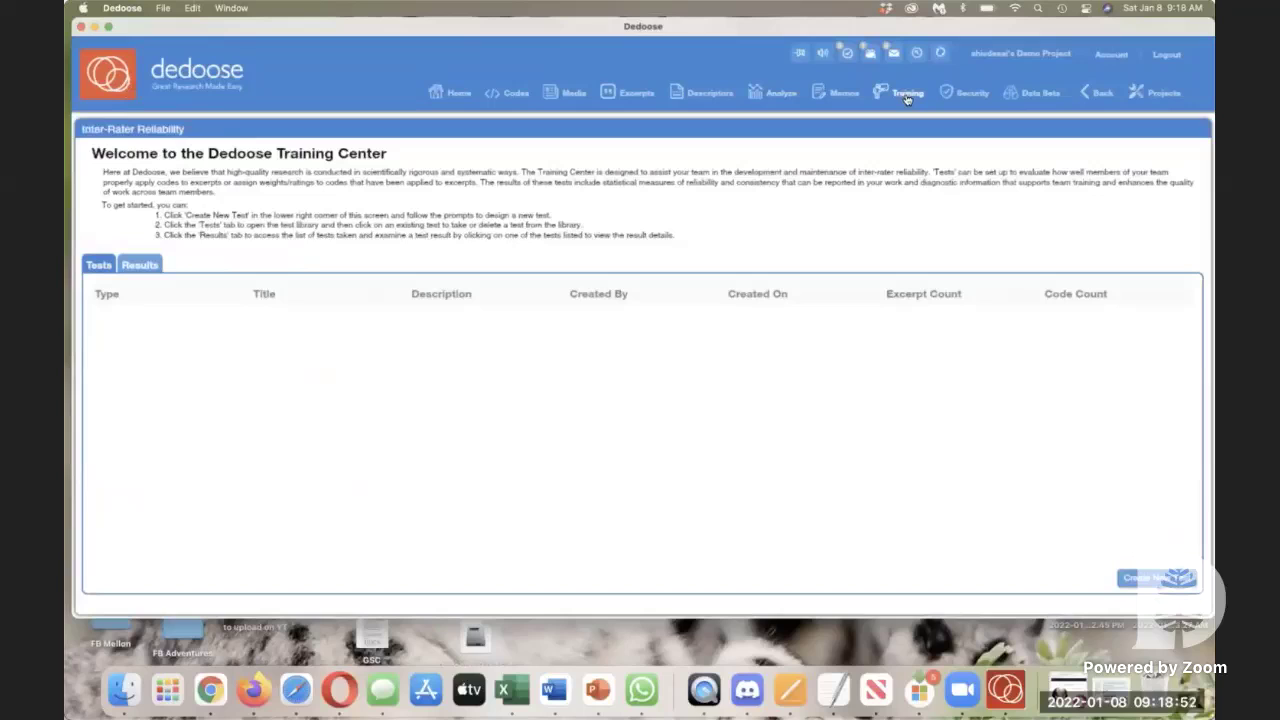
left_click(975, 96)
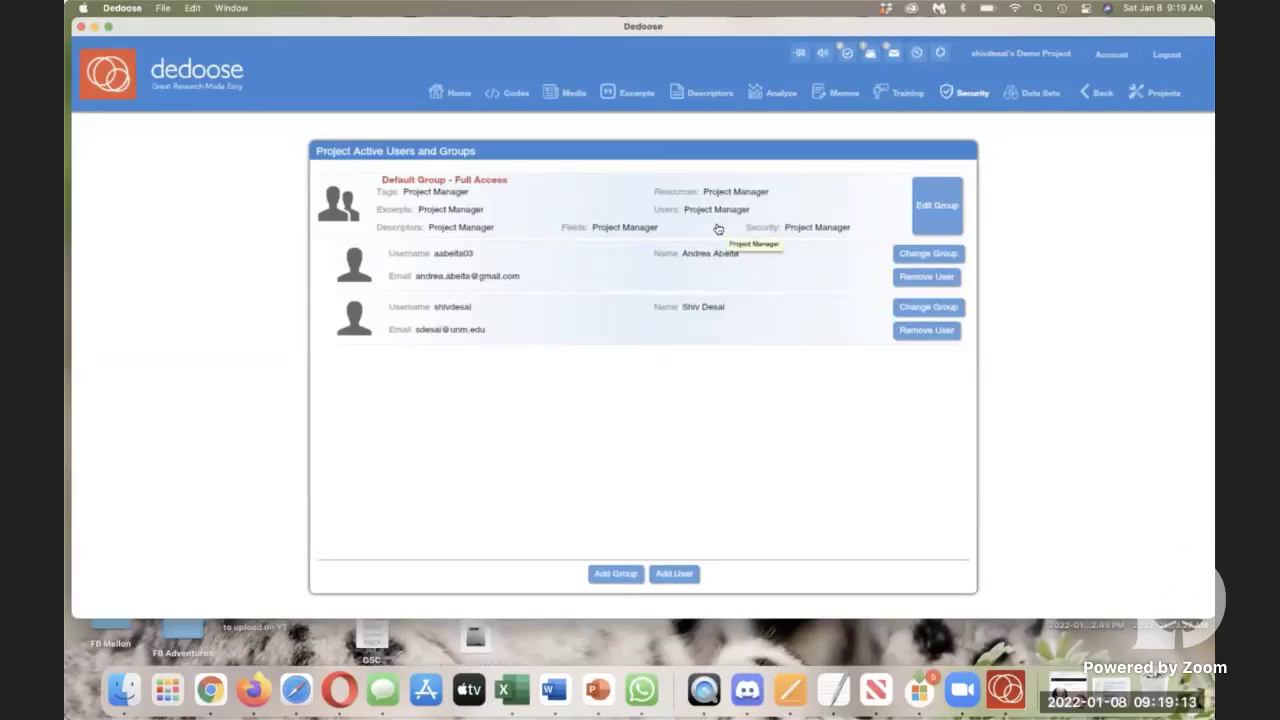
left_click(1032, 95)
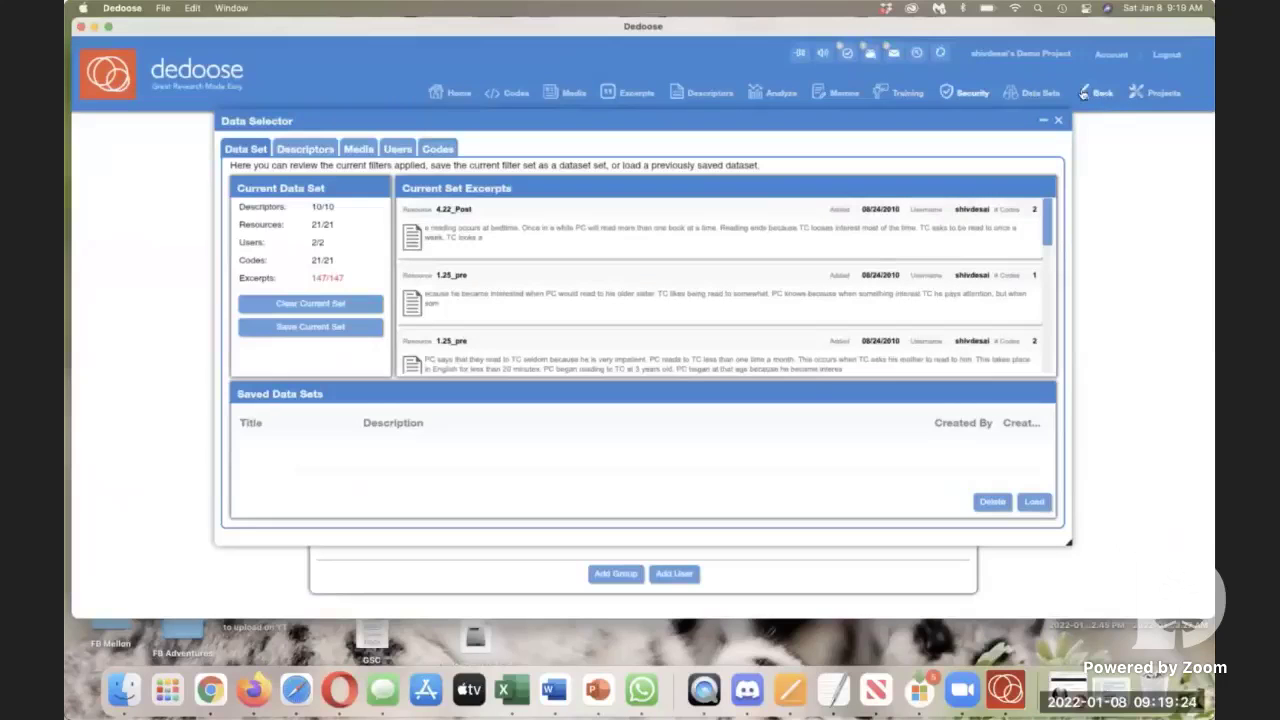
Step: Go to the project list, close the Data Selector, and load the "Leaders Organizing 2 Unite" project
left_click(1151, 93)
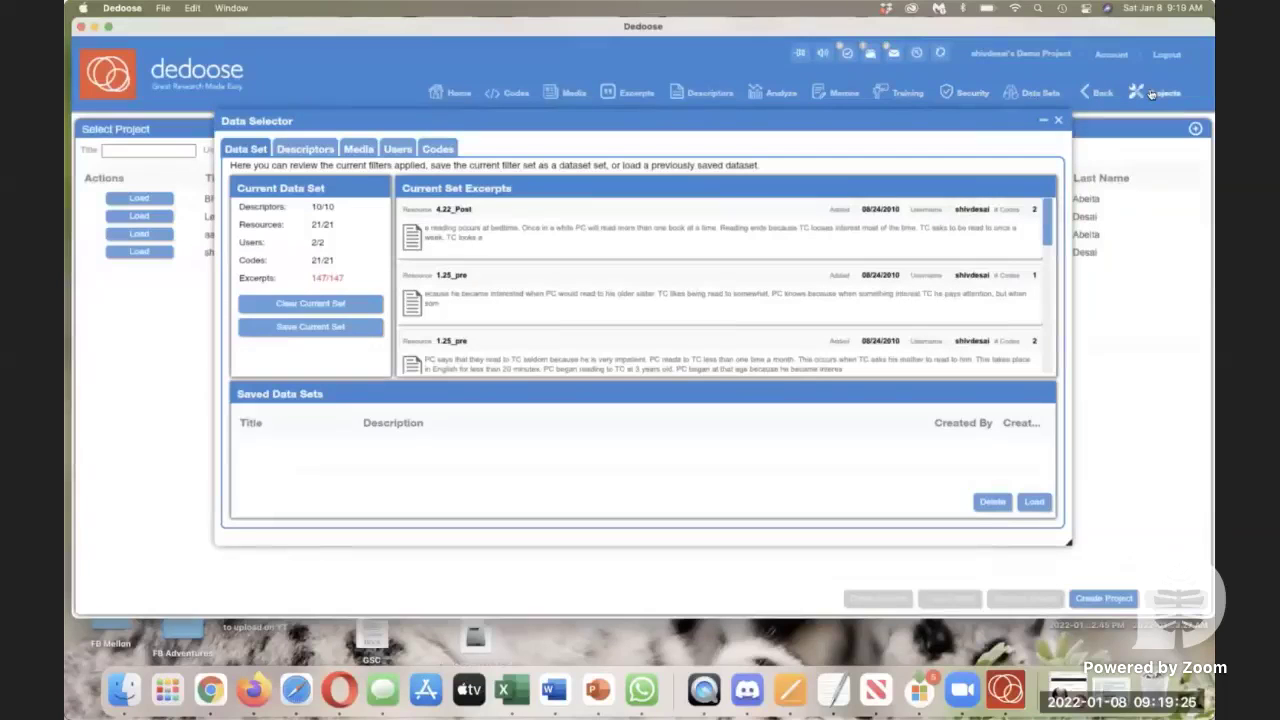
left_click(1062, 120)
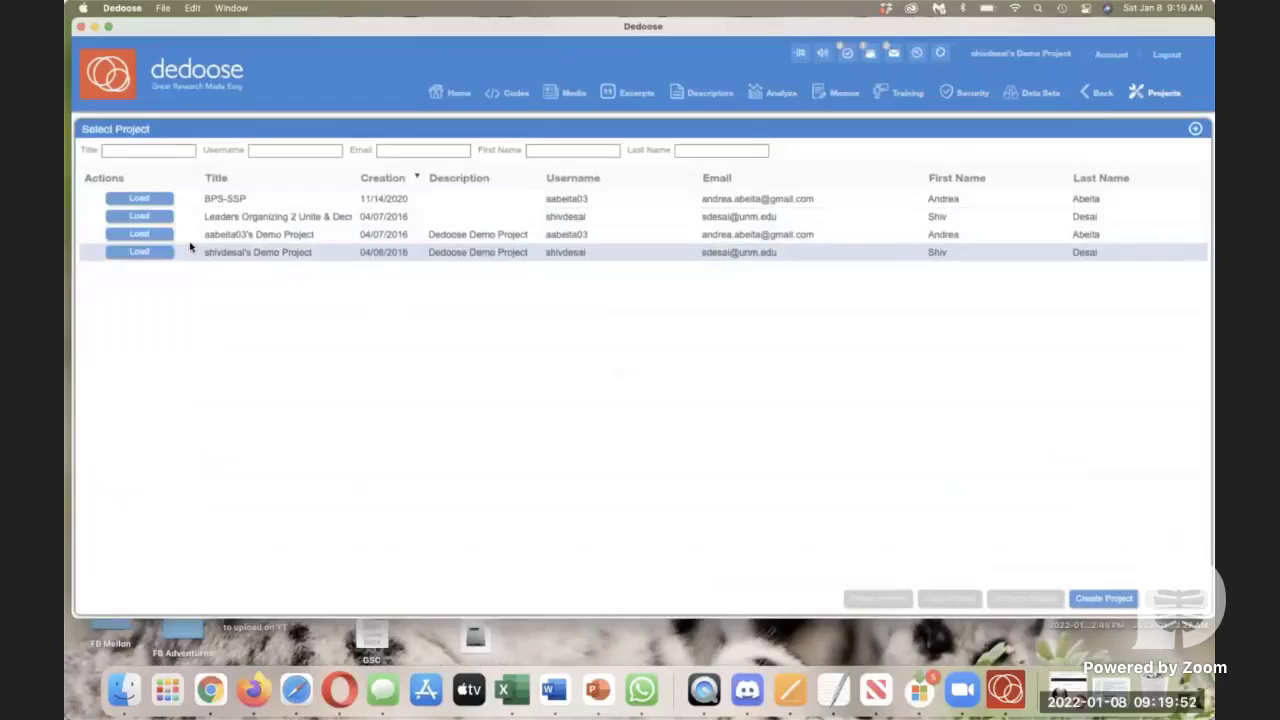
left_click(139, 216)
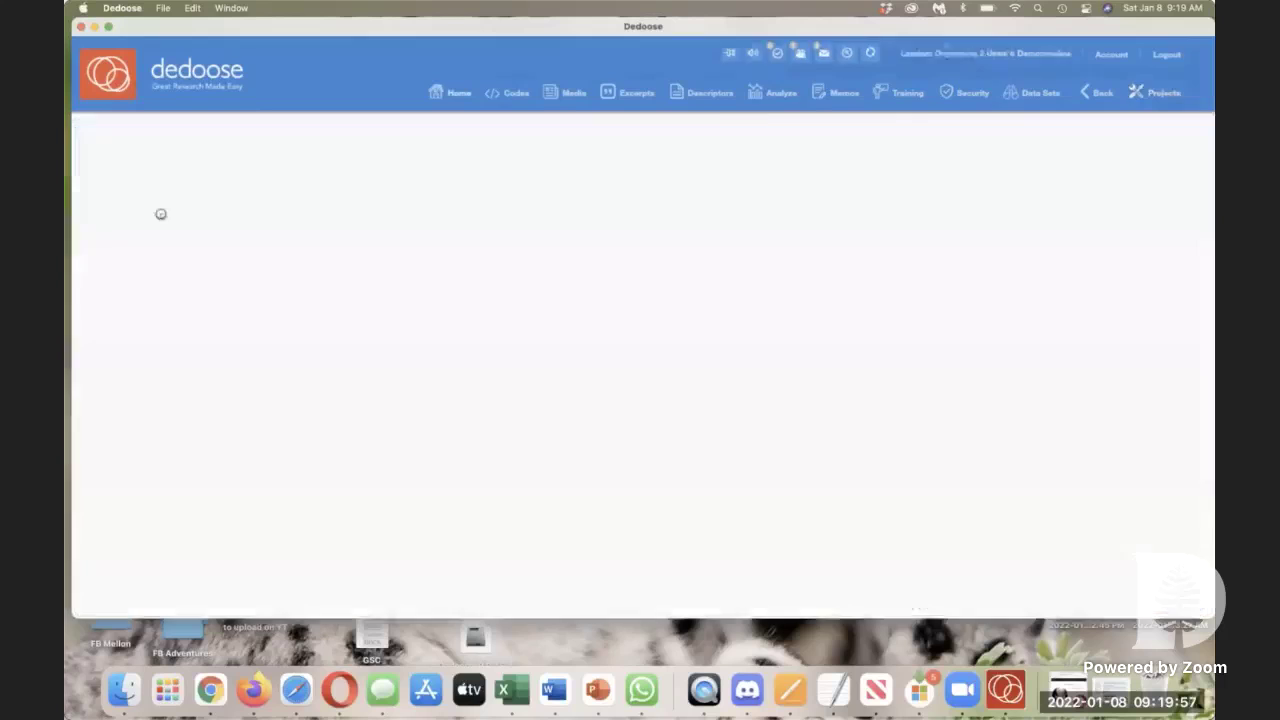
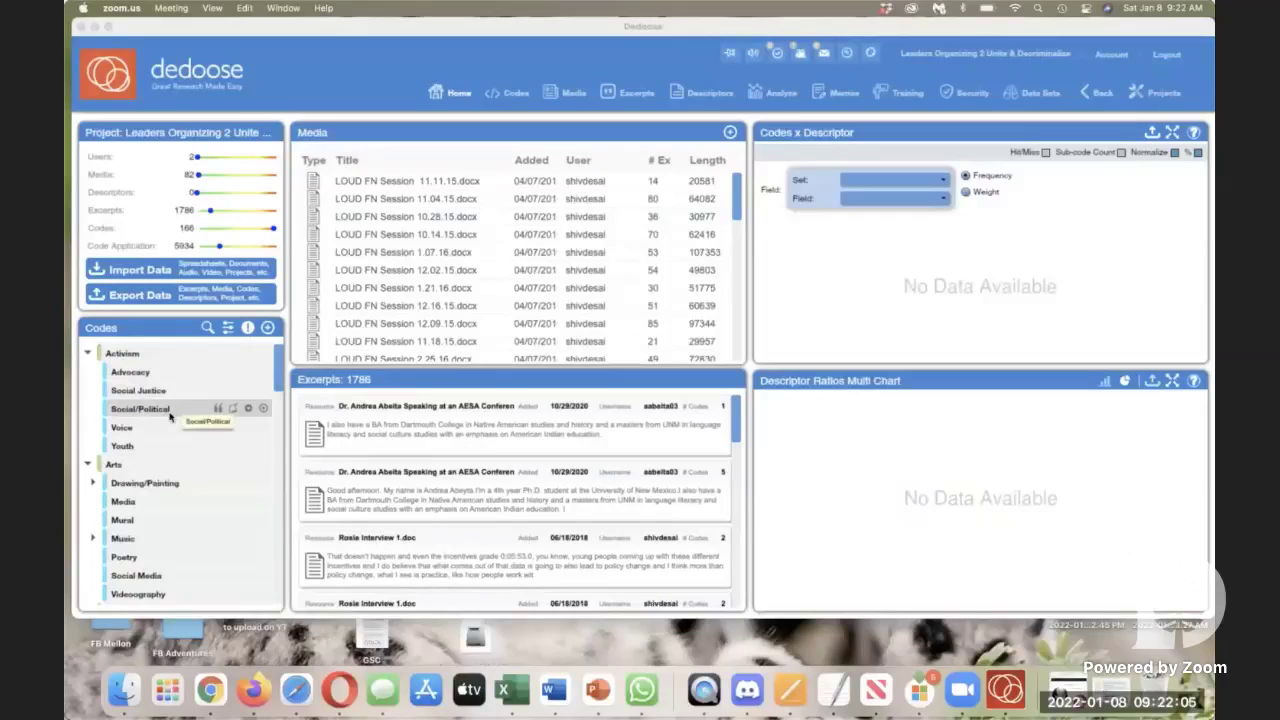
Step: Look through the project's code tree and collapse the Activism, Arts, CYFD, Culture, Drugs and Education parent codes
scroll(170, 416, "down", 10)
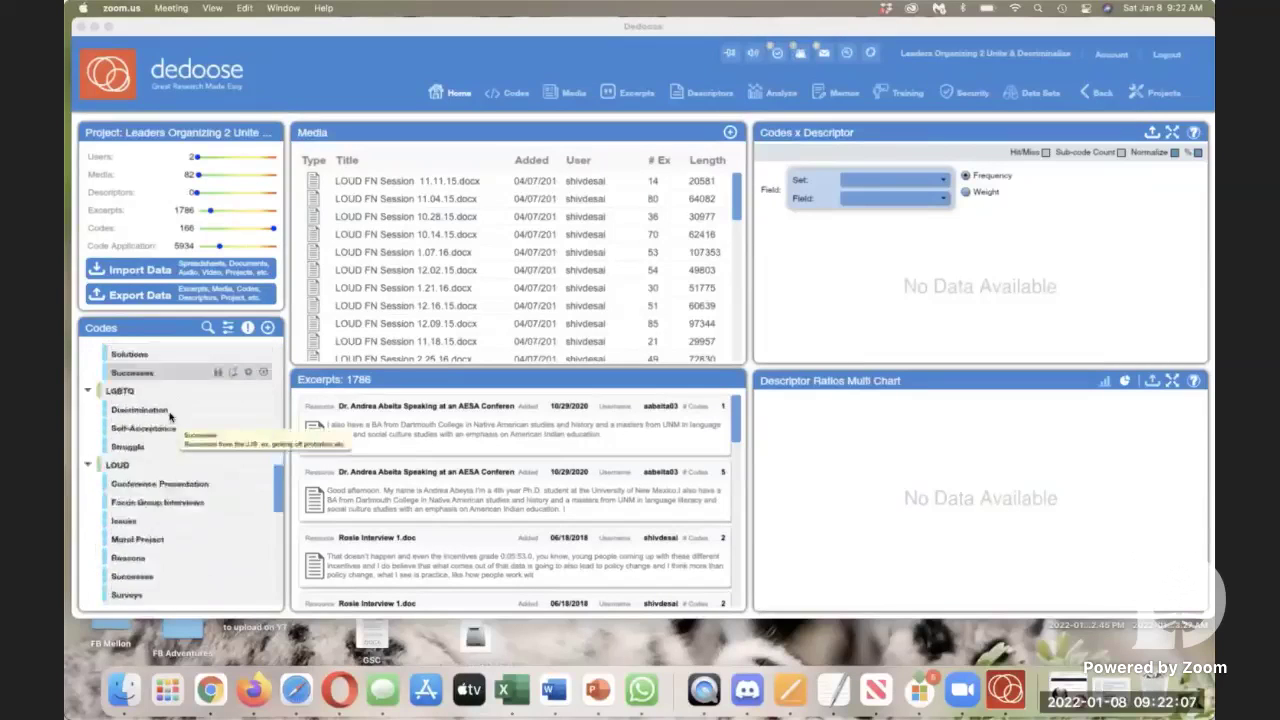
scroll(170, 416, "down", 10)
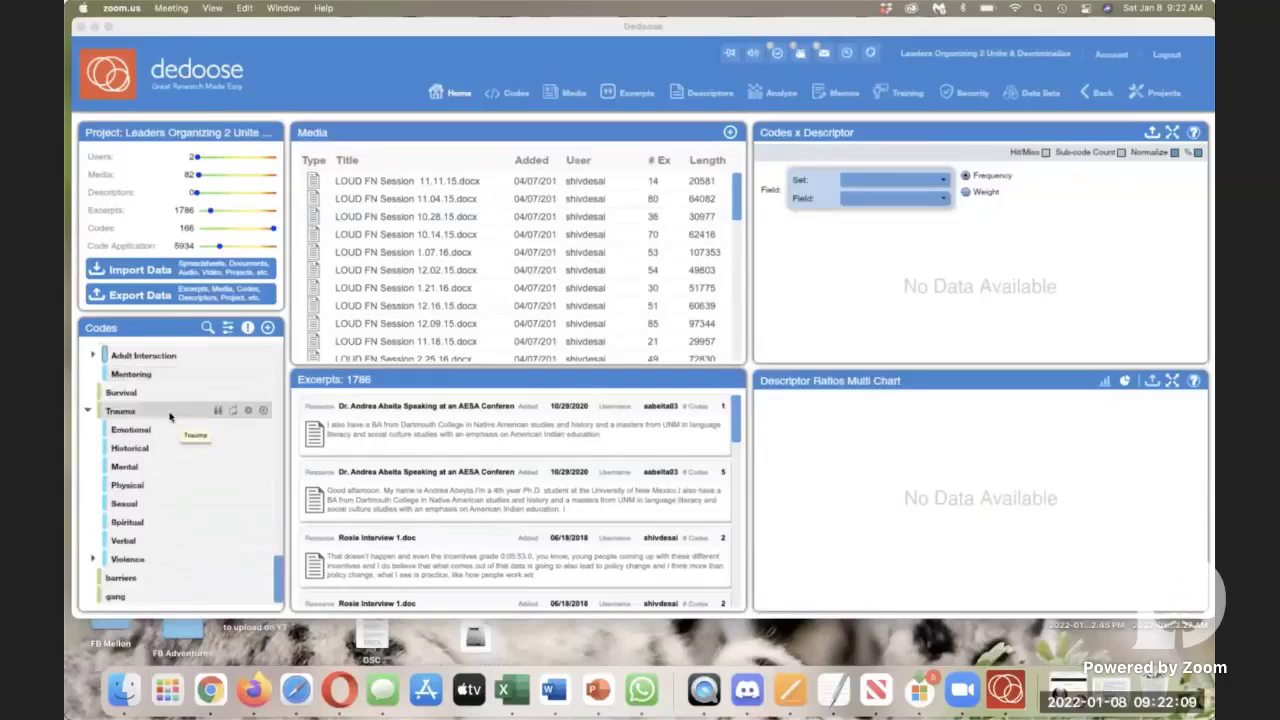
scroll(170, 416, "up", 10)
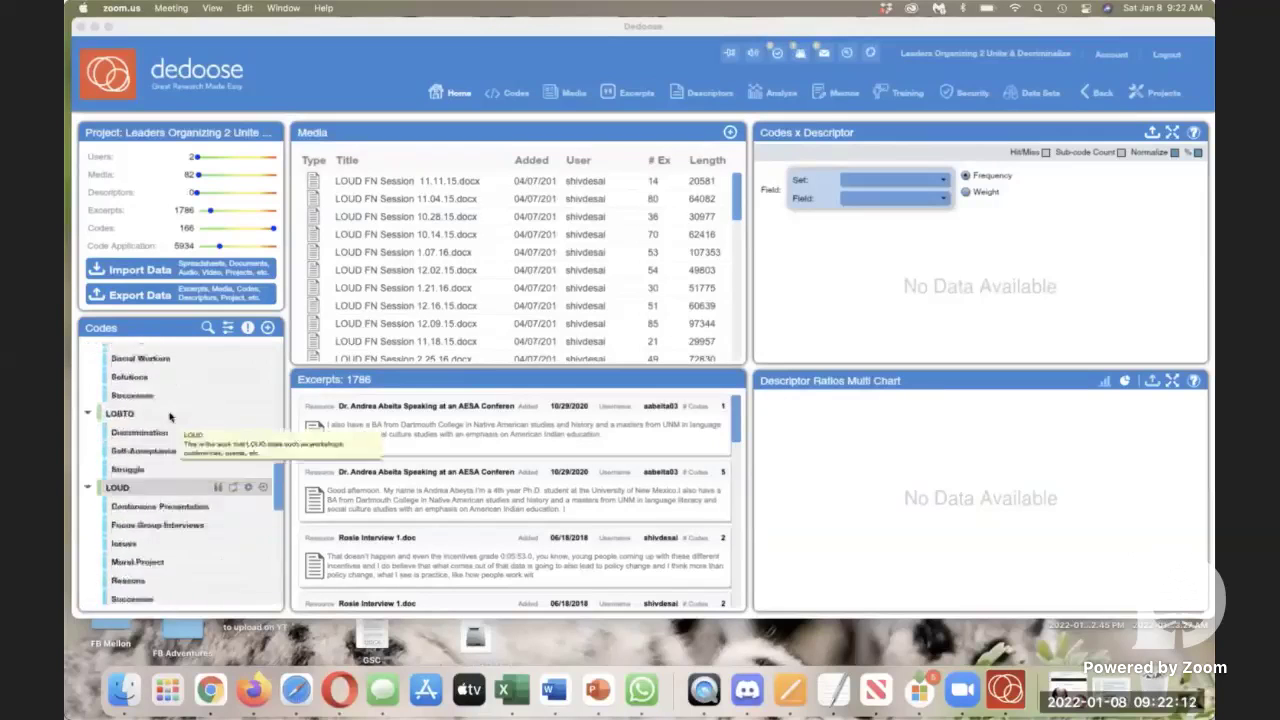
scroll(170, 416, "up", 10)
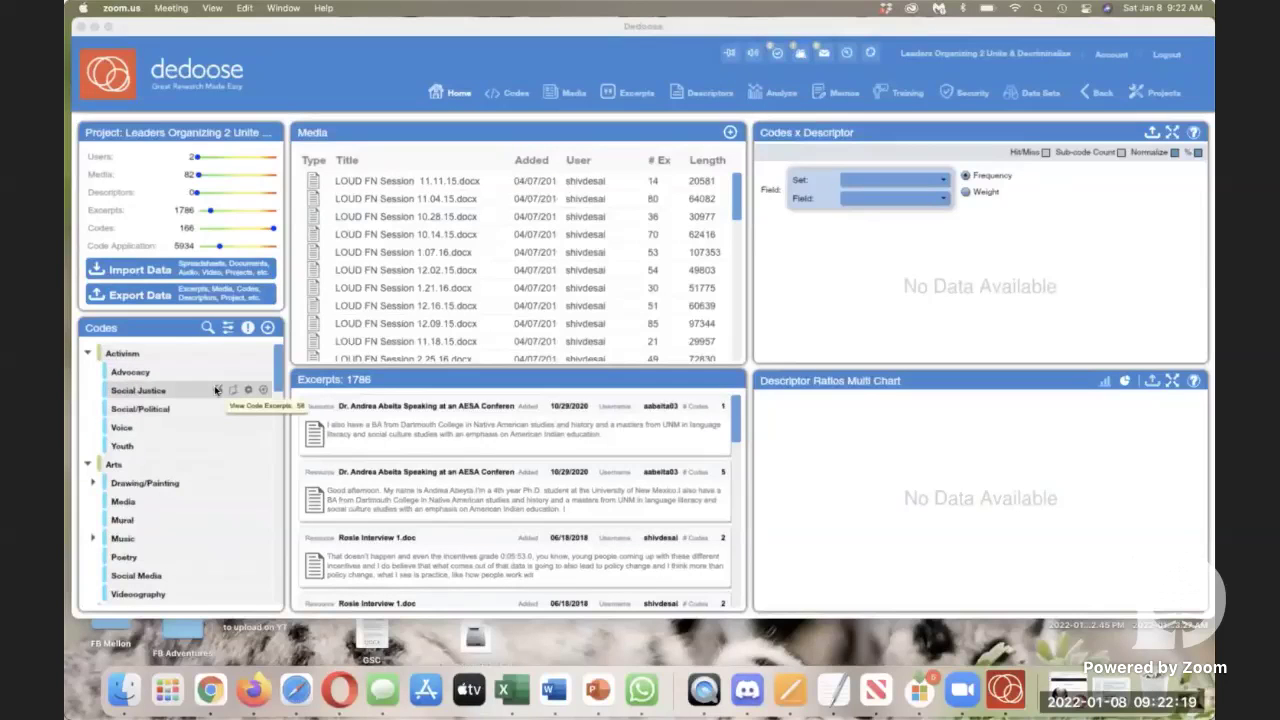
left_click(86, 352)
left_click(86, 352)
left_click(87, 372)
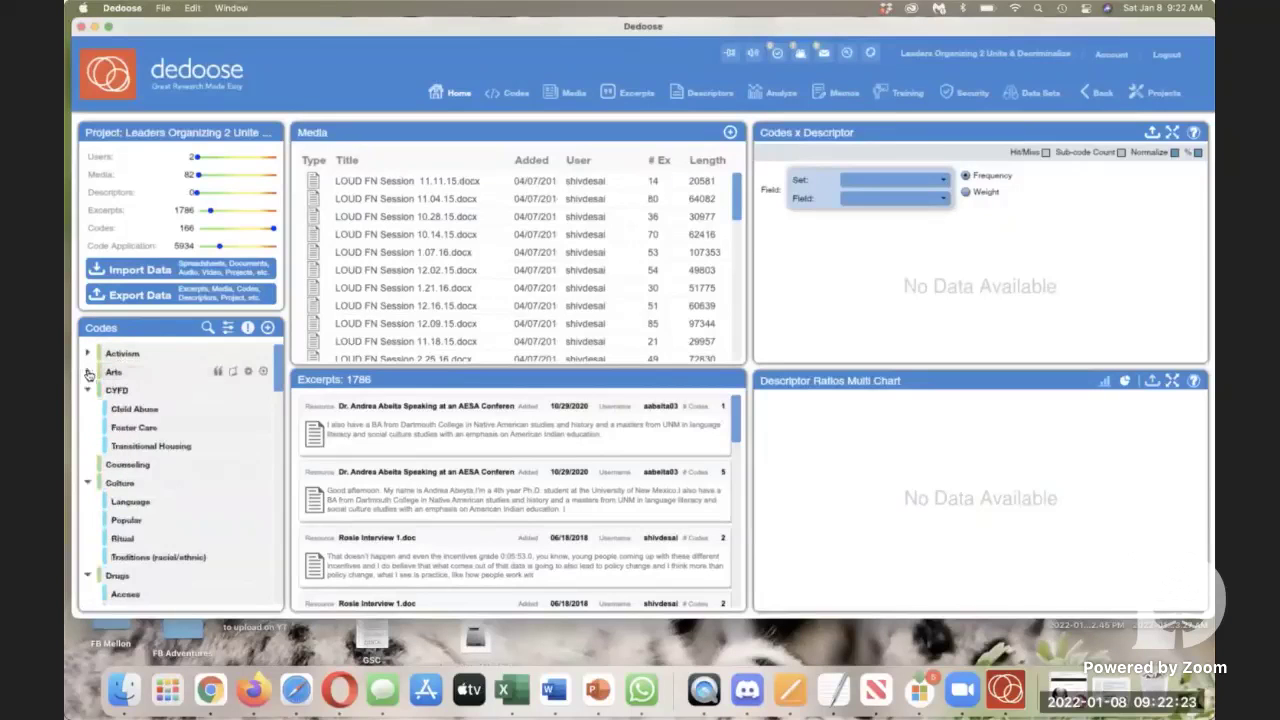
left_click(87, 390)
left_click(88, 428)
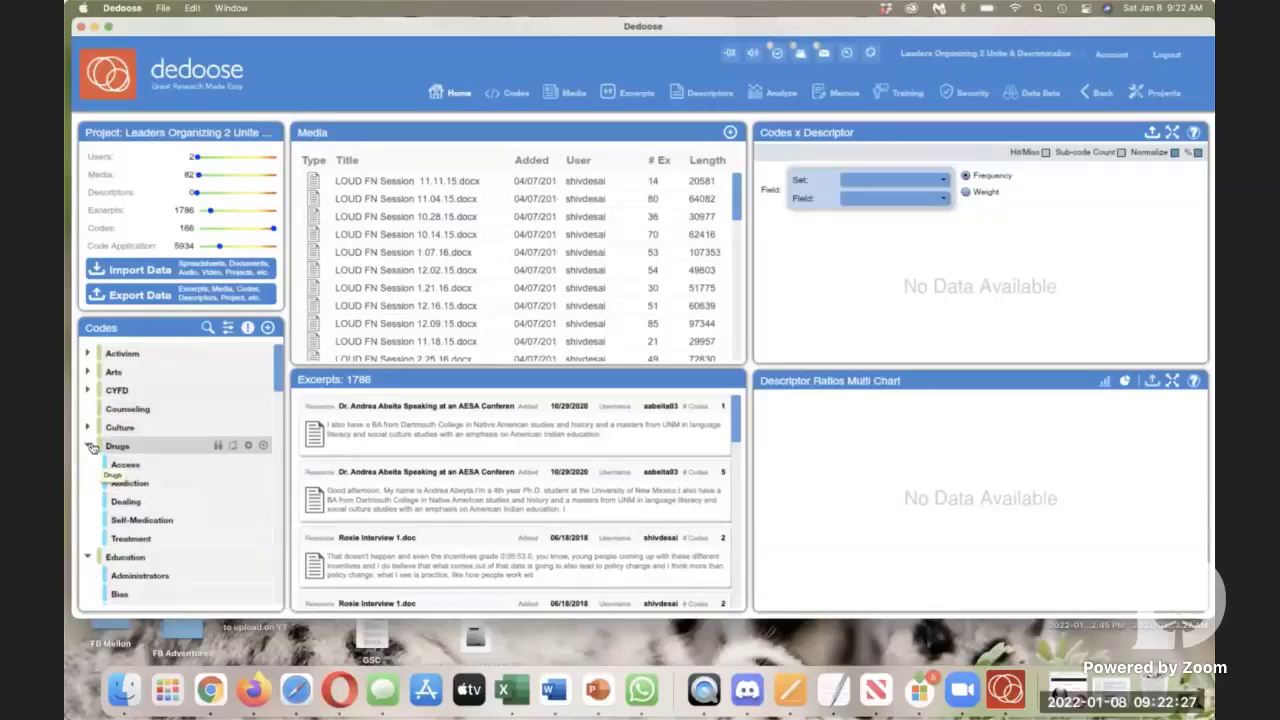
left_click(88, 446)
left_click(88, 464)
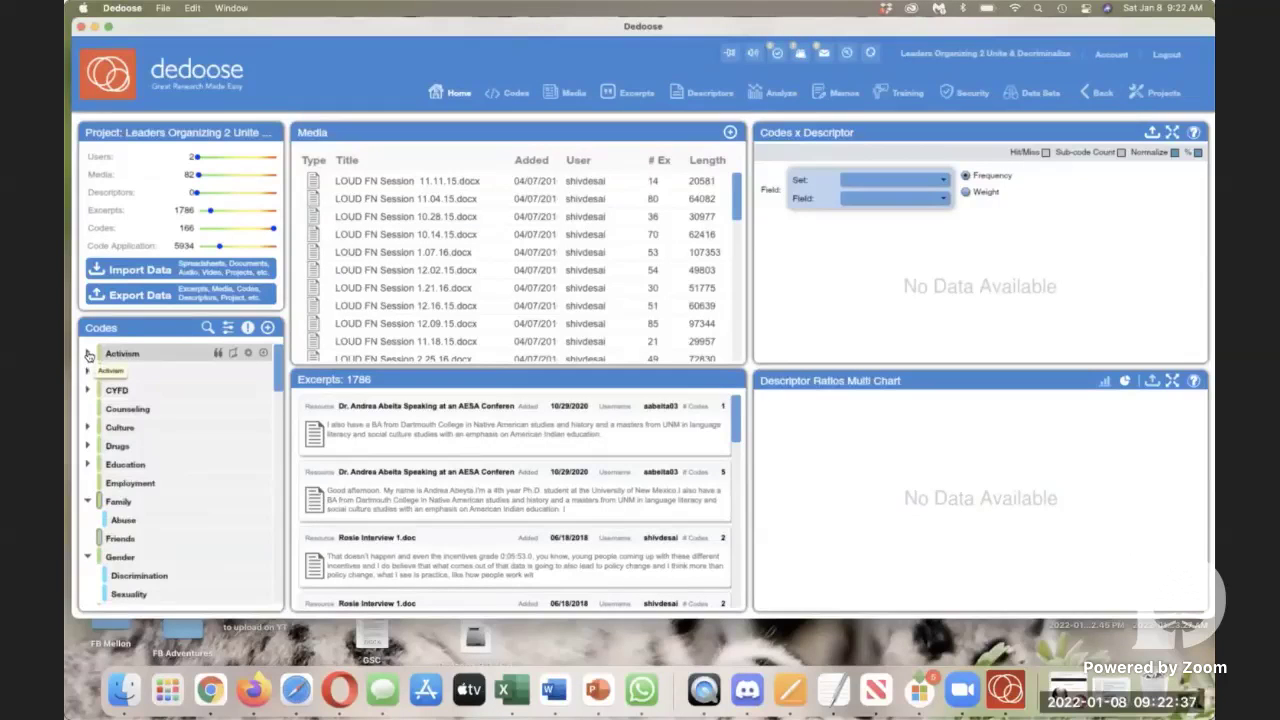
Step: Add a top-level code titled "Covid" with the description "Any mention of covid affecting their lives"
left_click(268, 330)
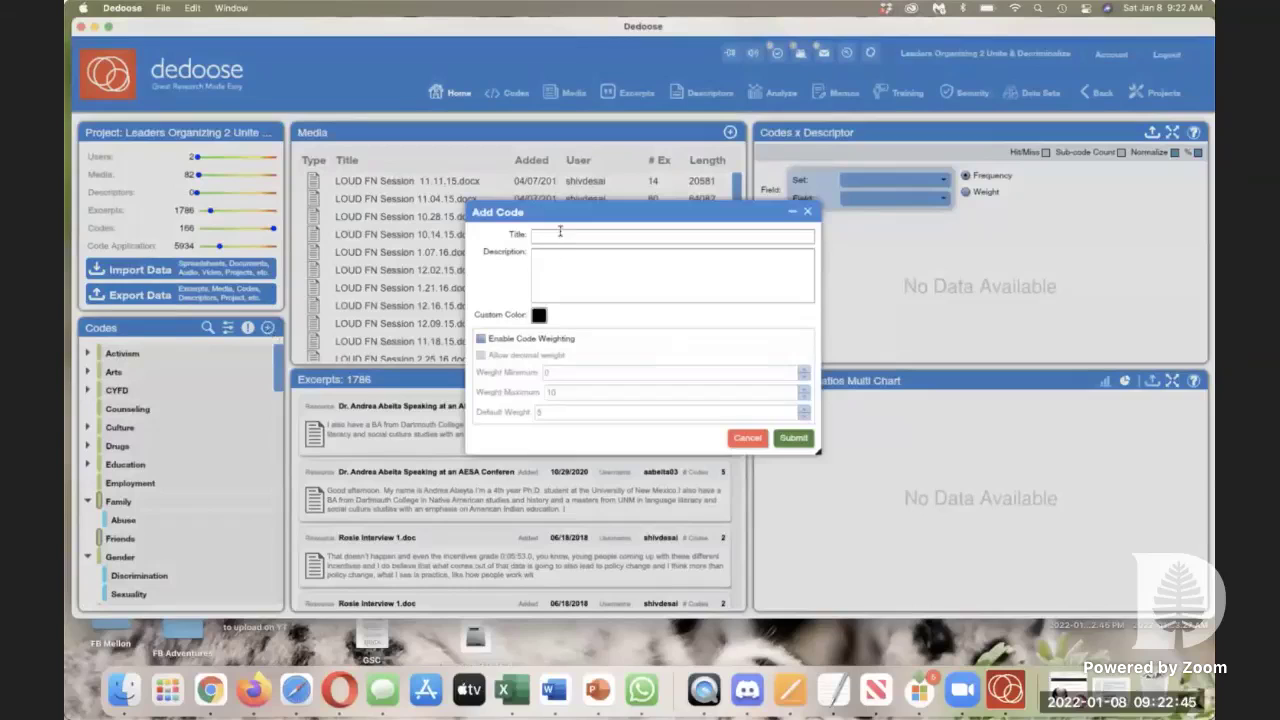
left_click(557, 238)
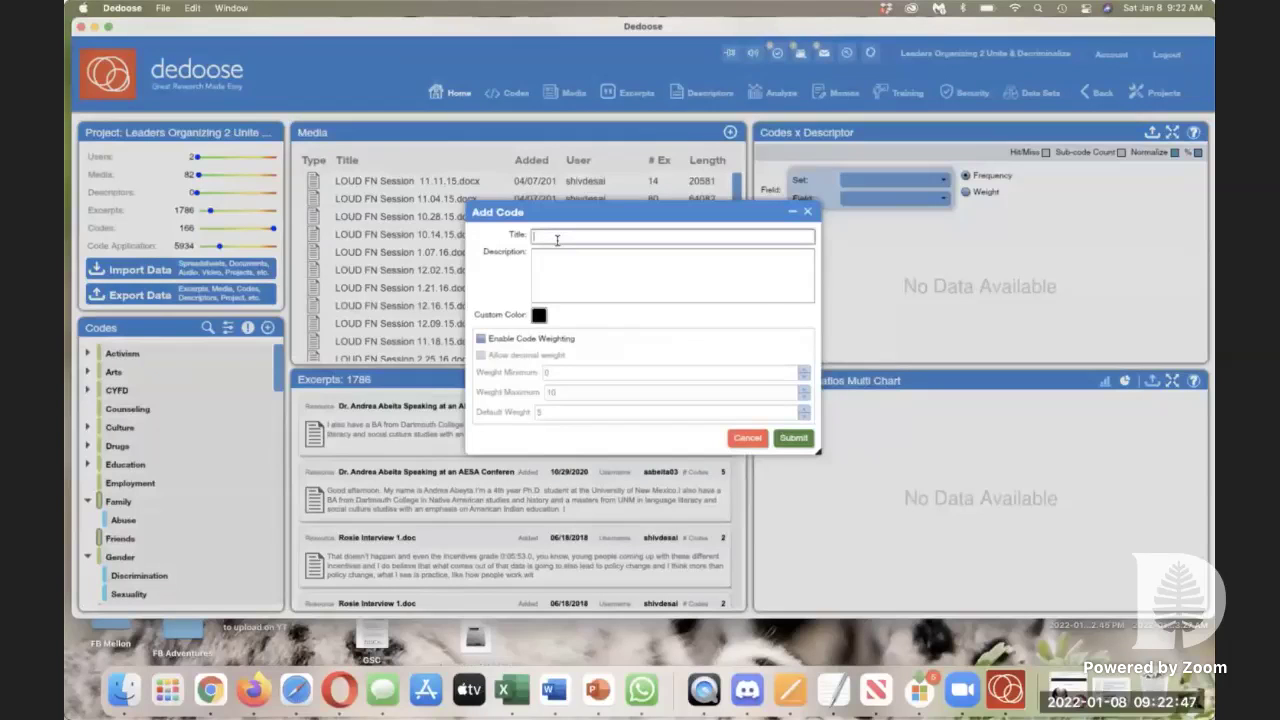
type("Covid")
left_click(613, 276)
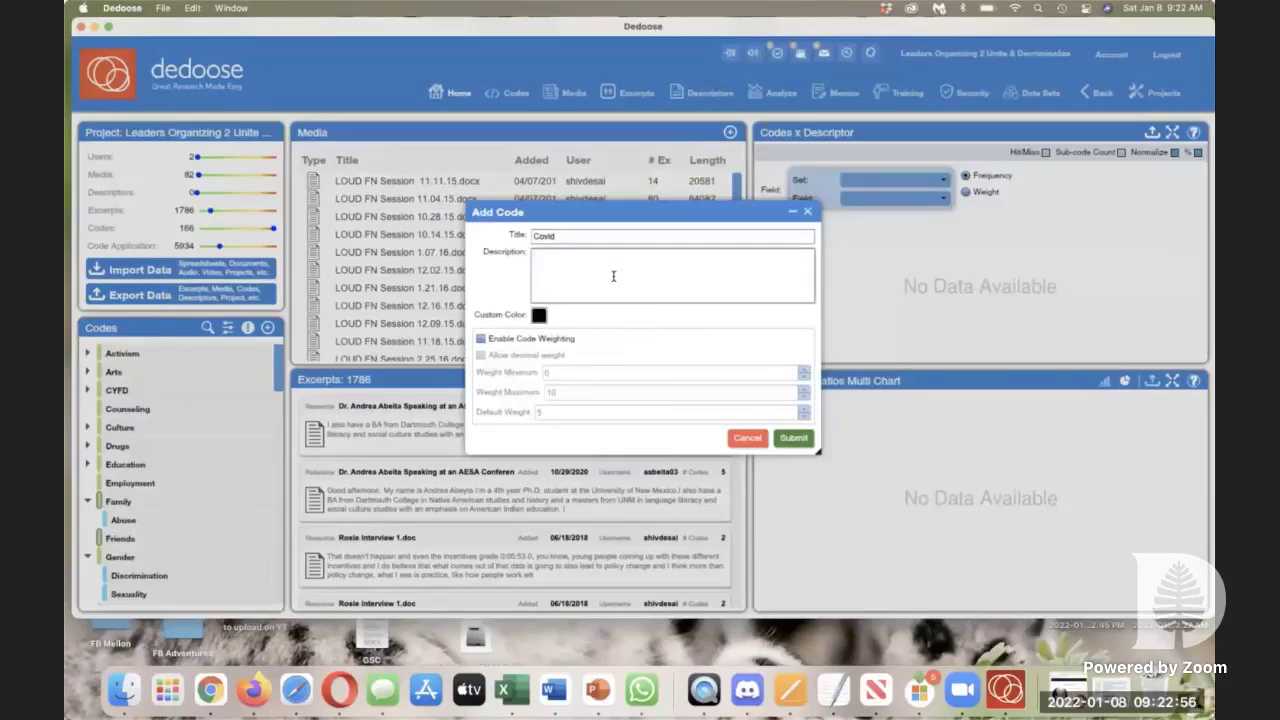
type("Anyt")
type(" mention of covid")
type(" adde")
type("fecting their lives")
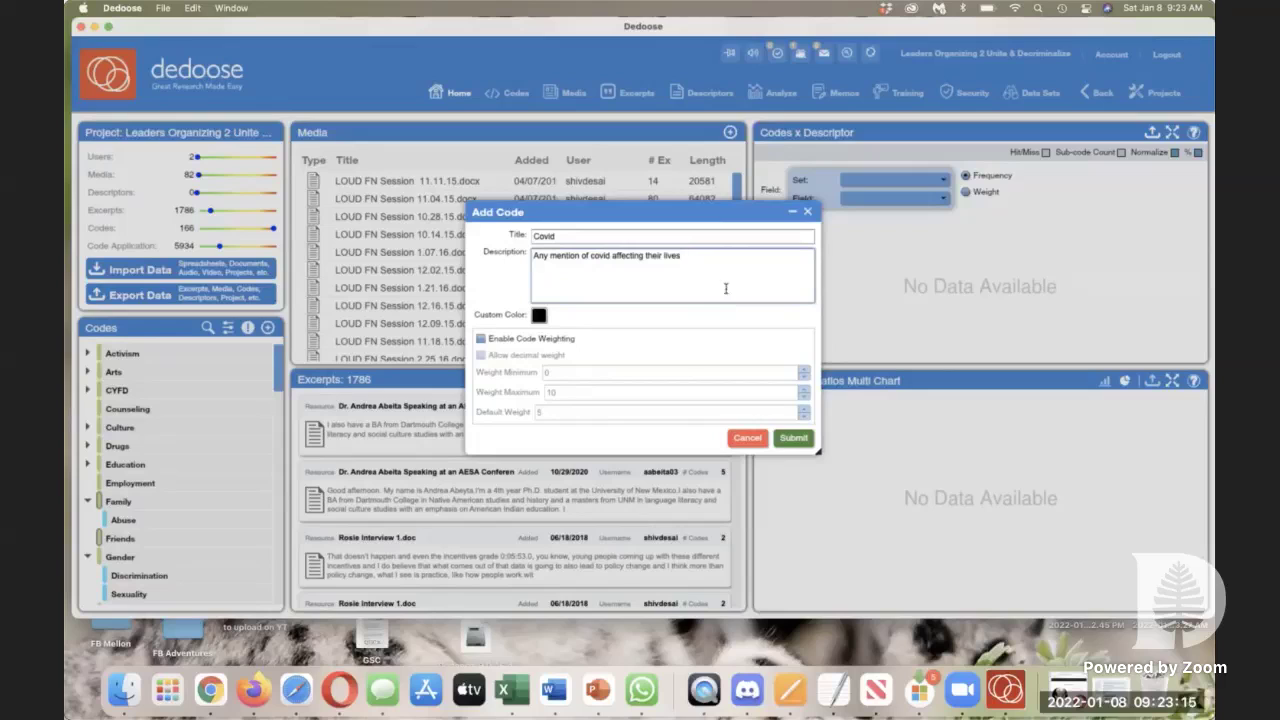
left_click(540, 317)
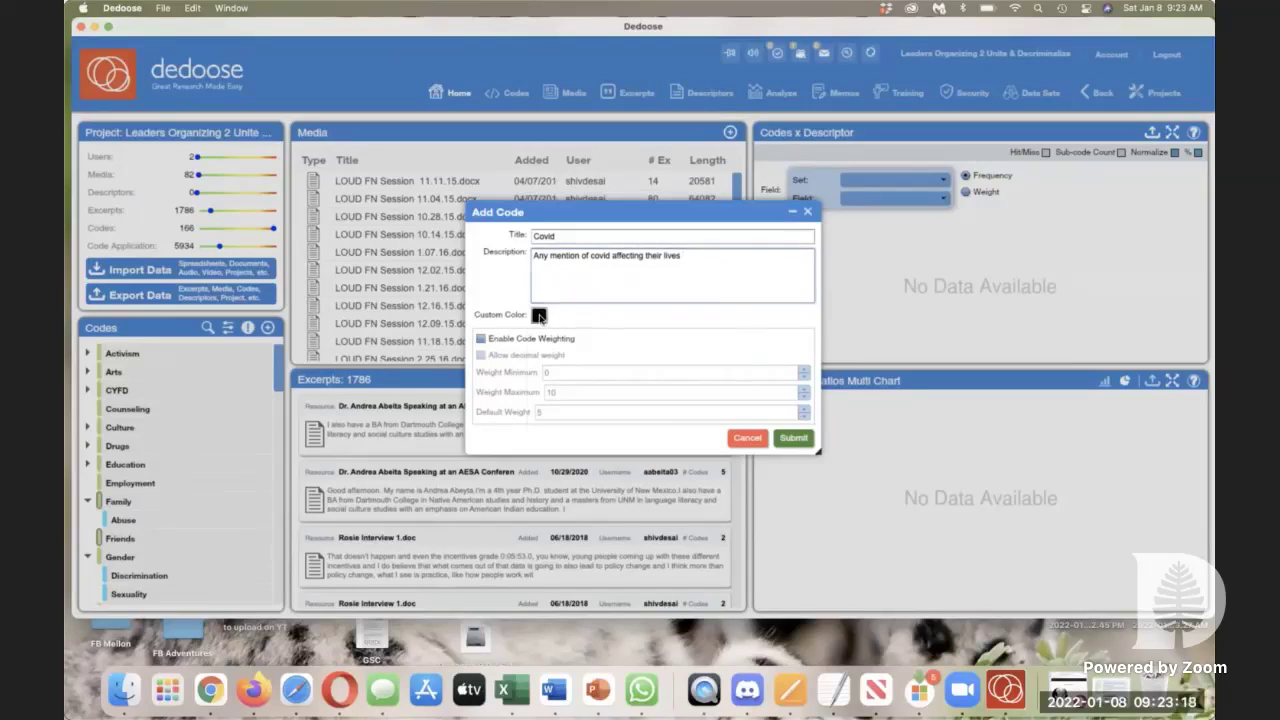
left_click(588, 279)
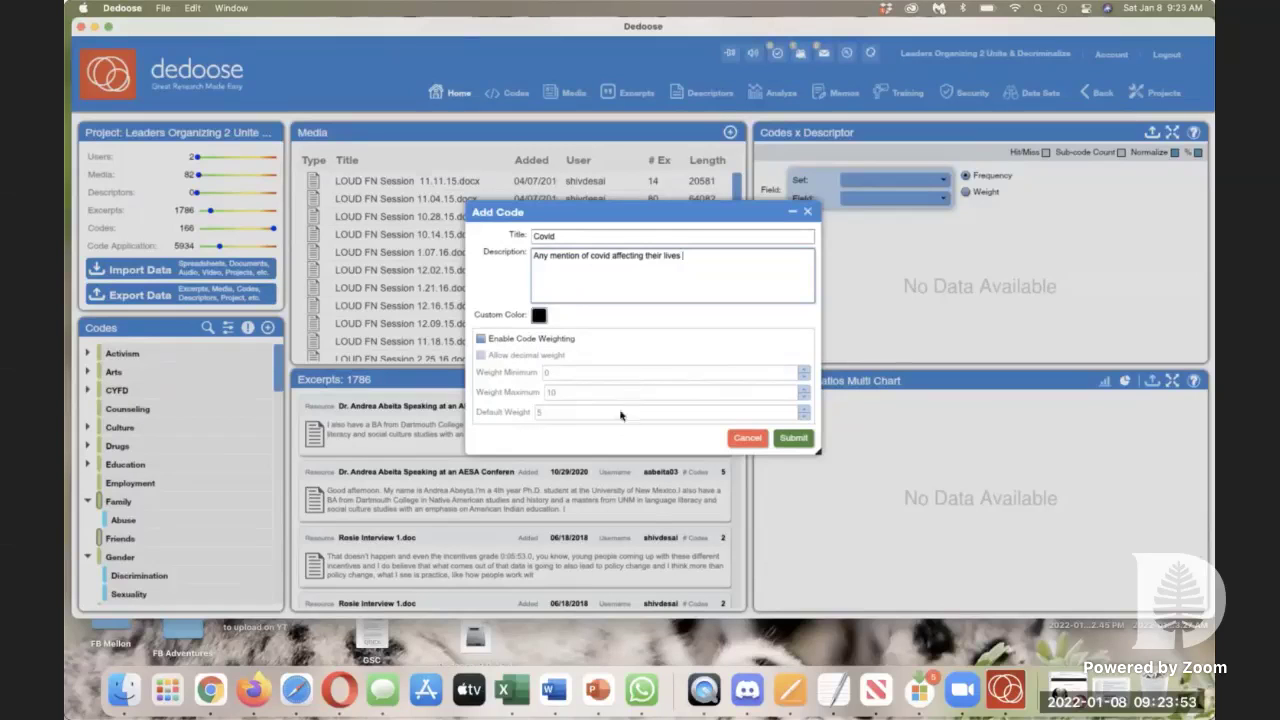
left_click(793, 439)
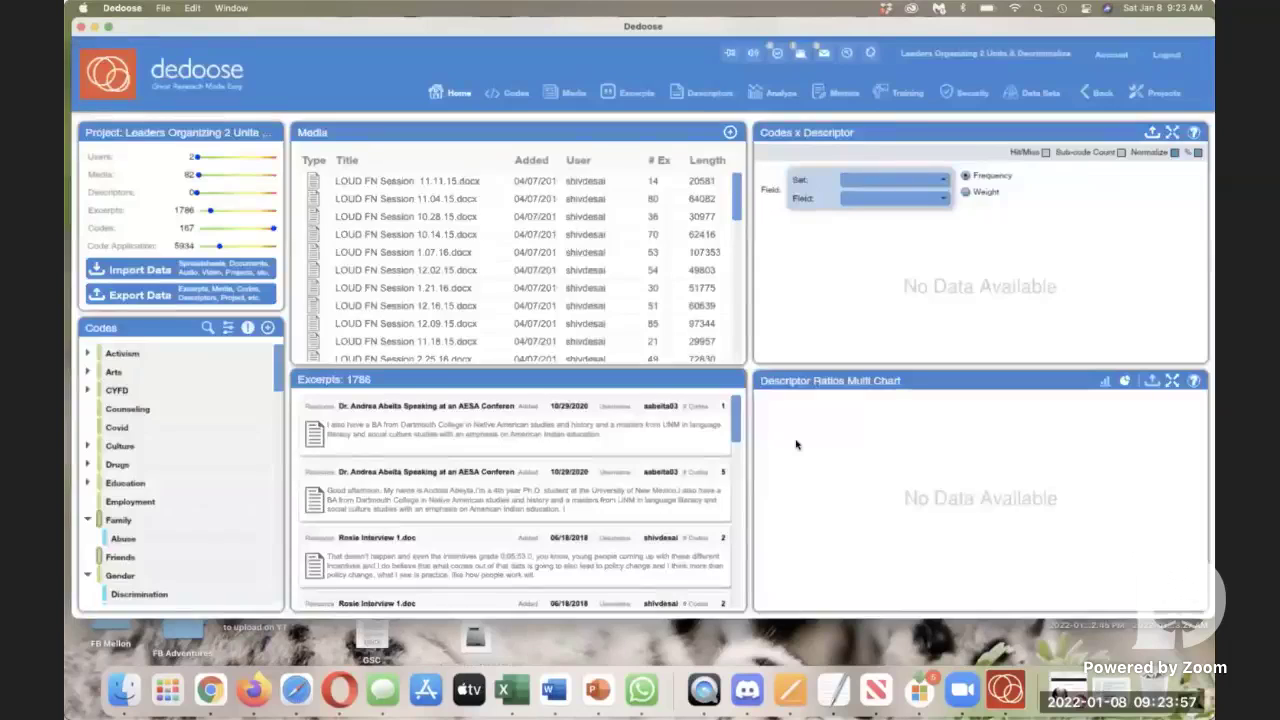
Step: Add a child code titled "loss of life" under the Covid code and expand Covid in the code tree
mouse_move(173, 527)
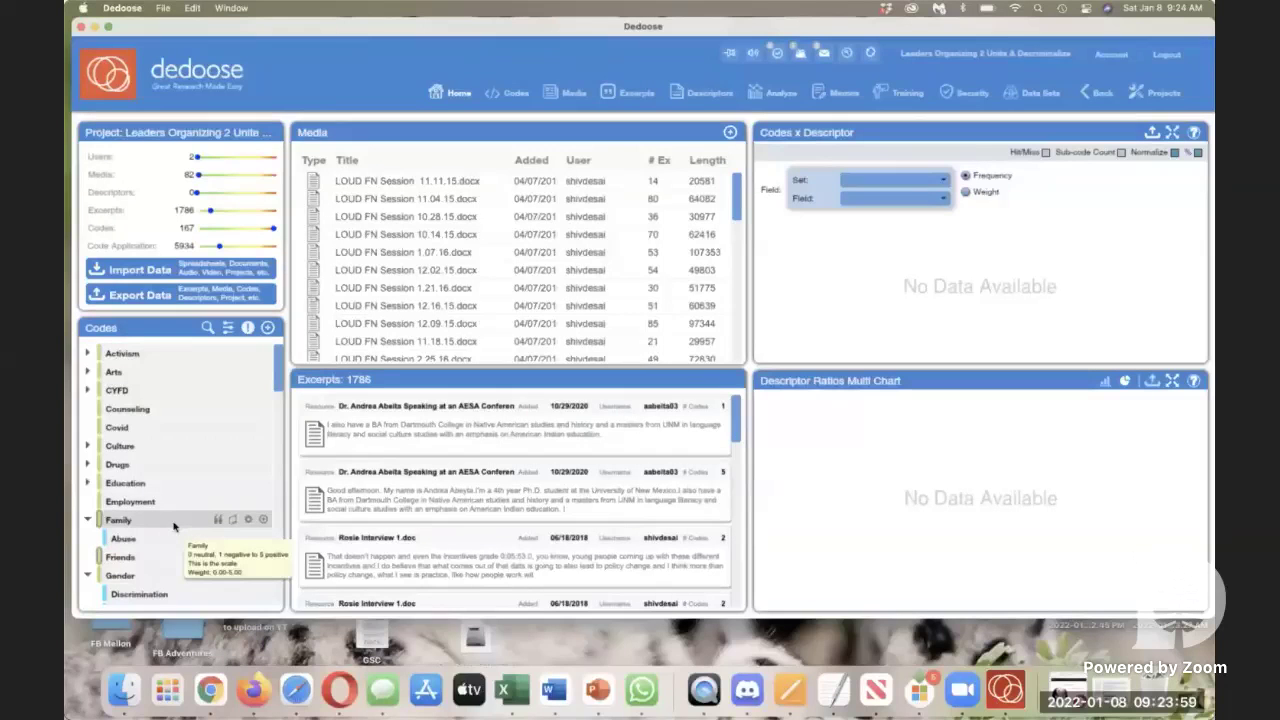
mouse_move(122, 427)
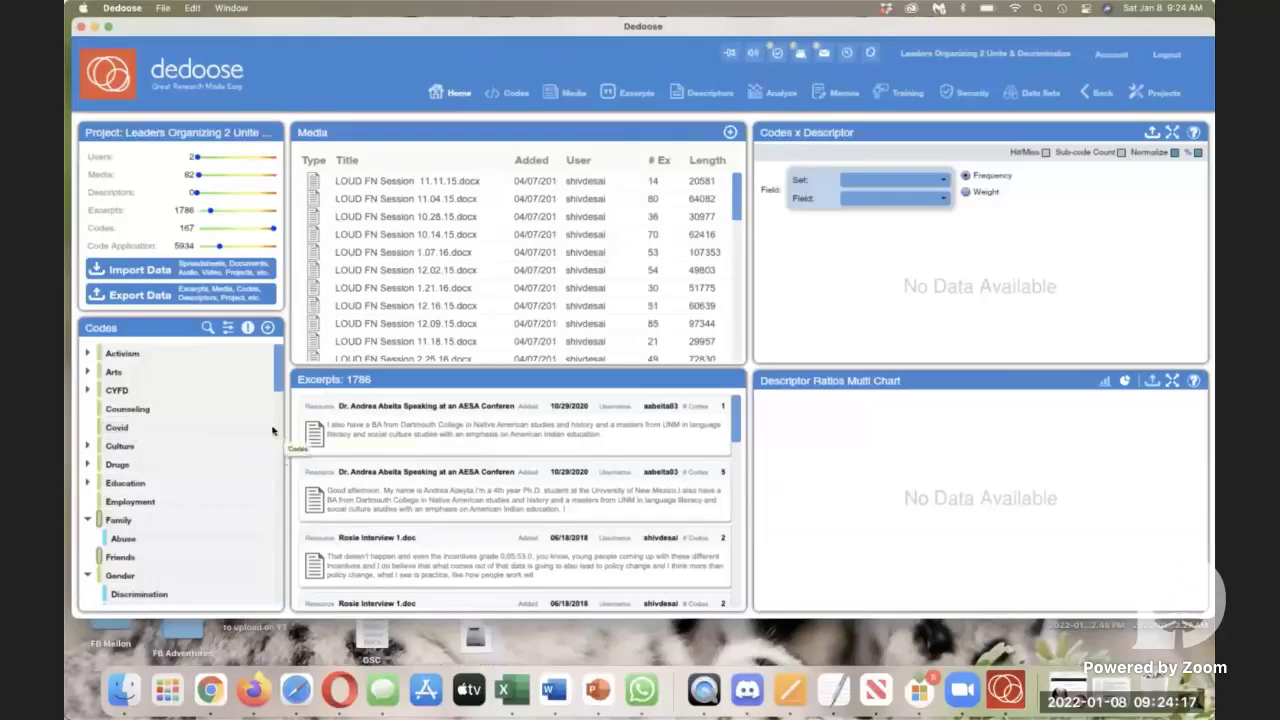
left_click(263, 428)
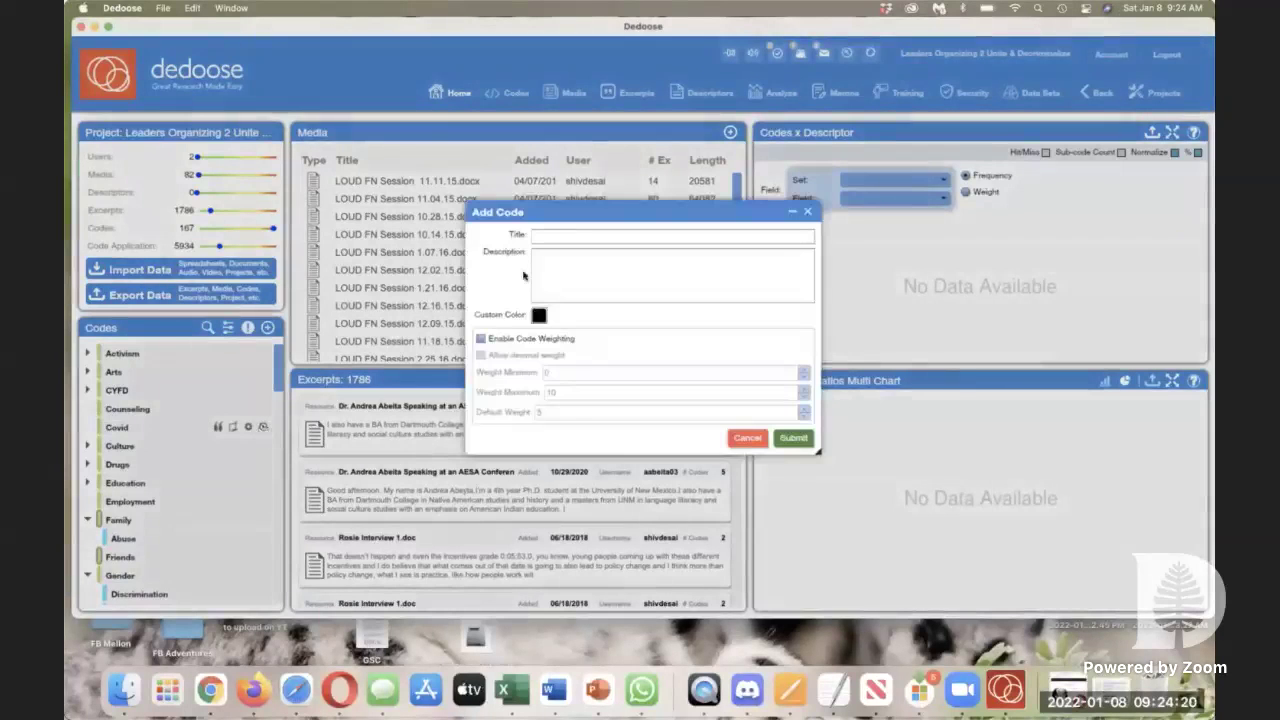
left_click(559, 234)
type("loss of life")
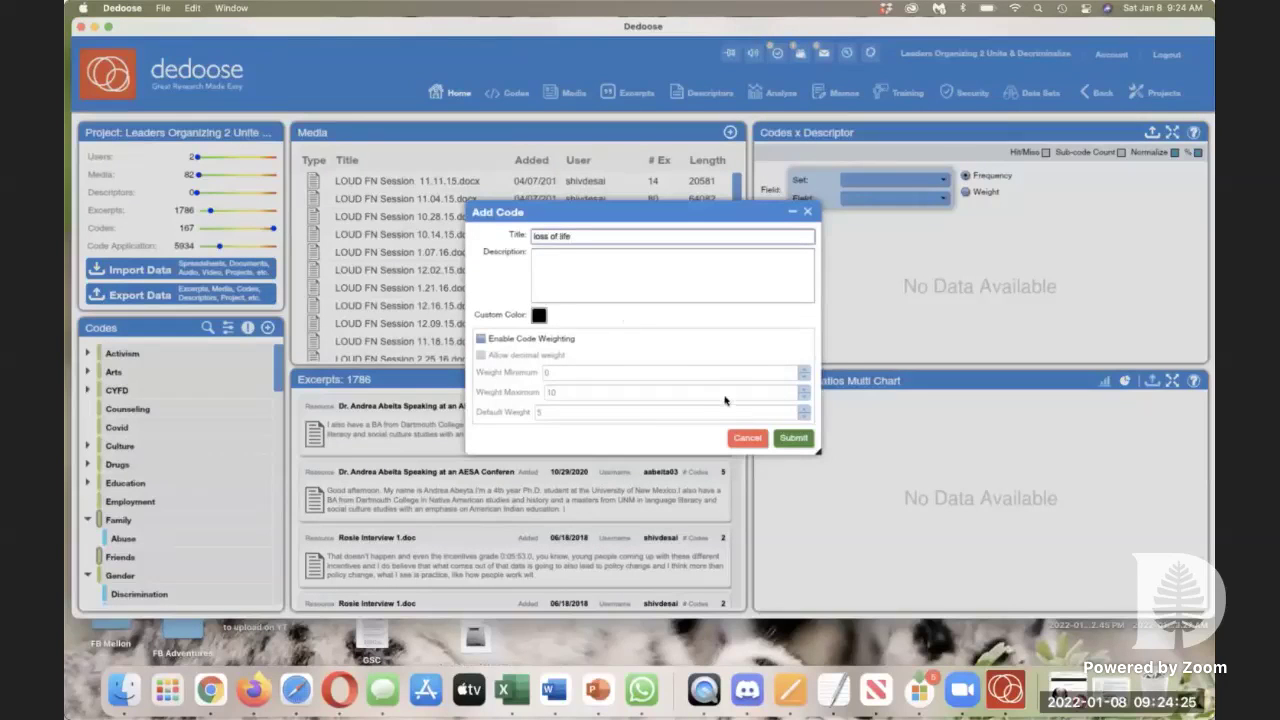
left_click(793, 438)
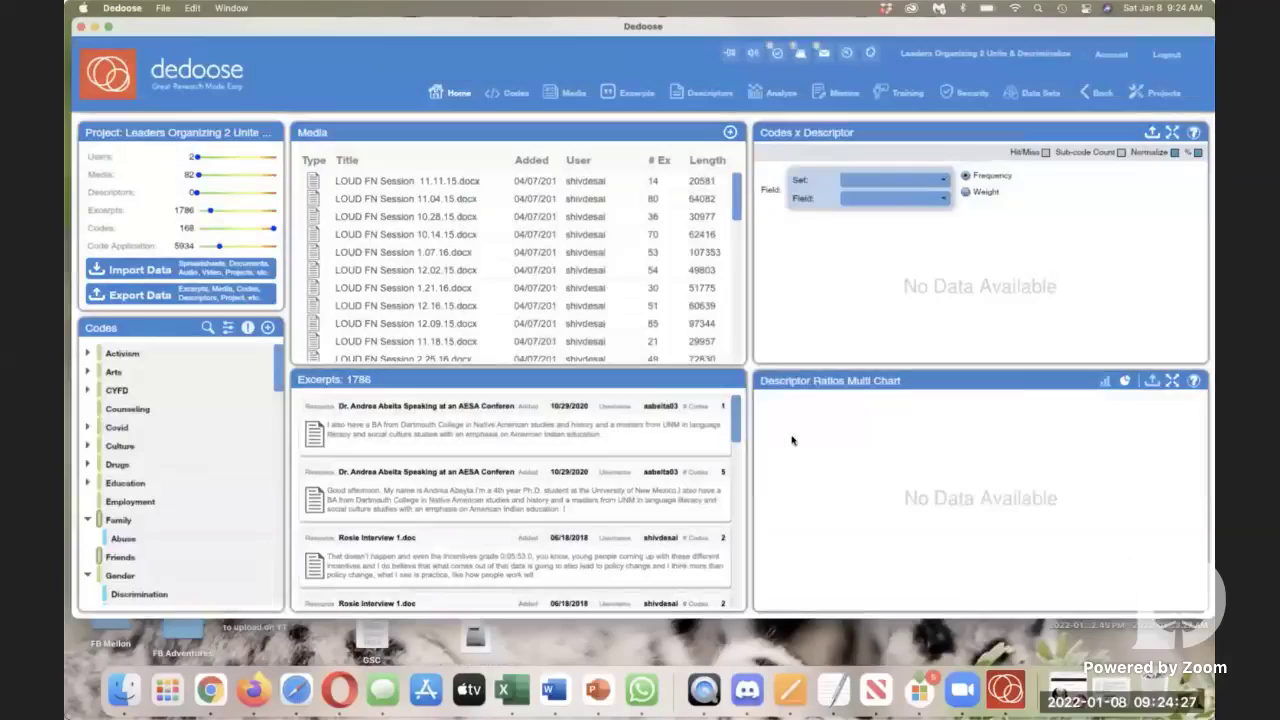
left_click(89, 427)
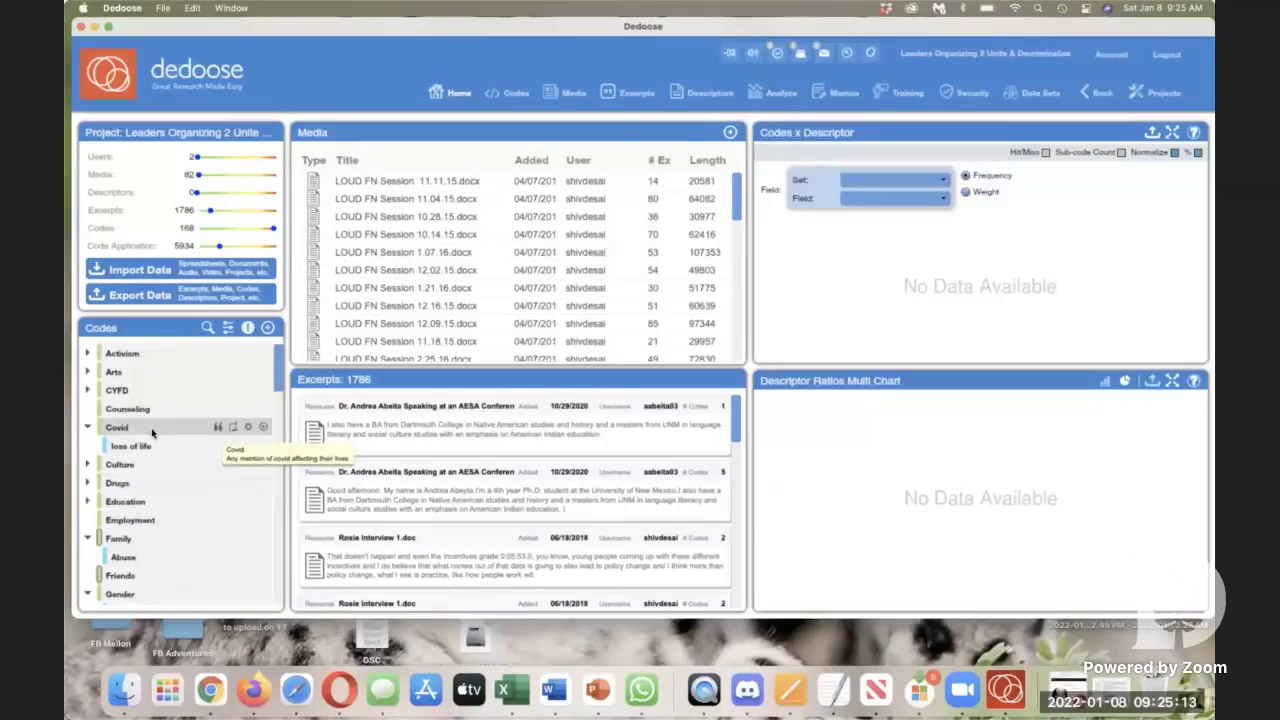
Step: Review the excerpts coded with Activism and the list of resources that contain them
left_click(216, 354)
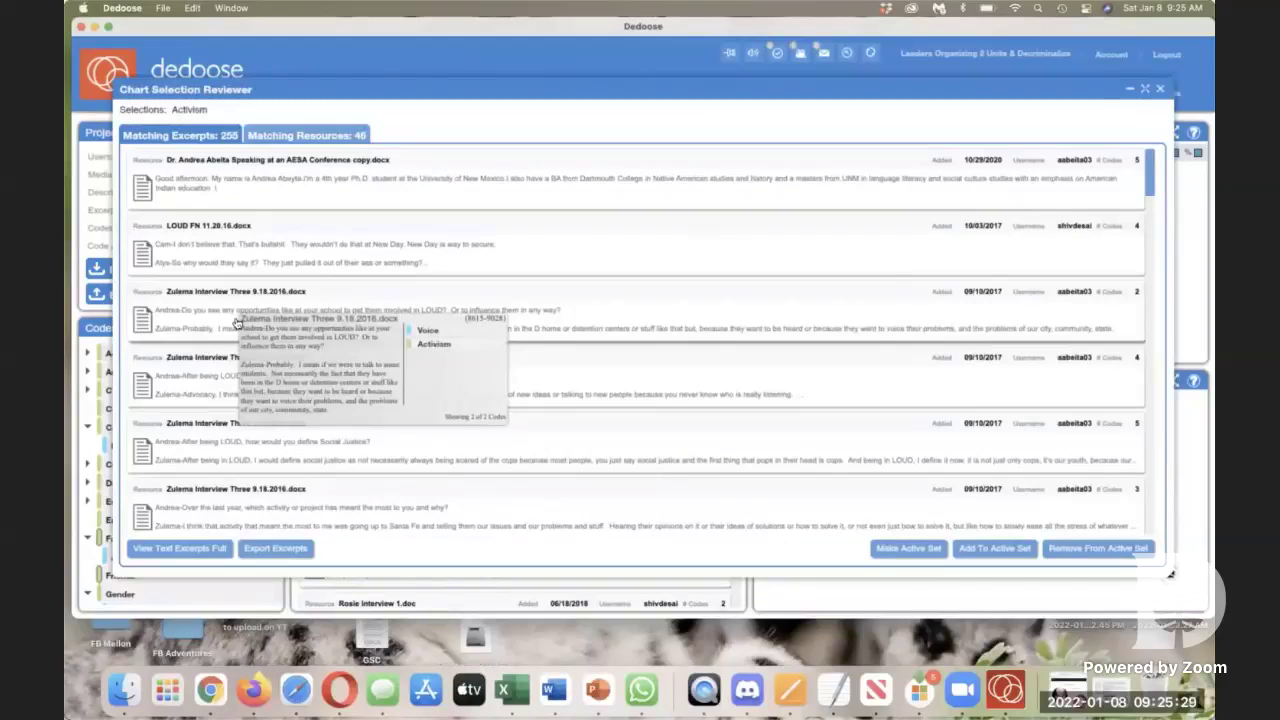
scroll(237, 322, "down", 3)
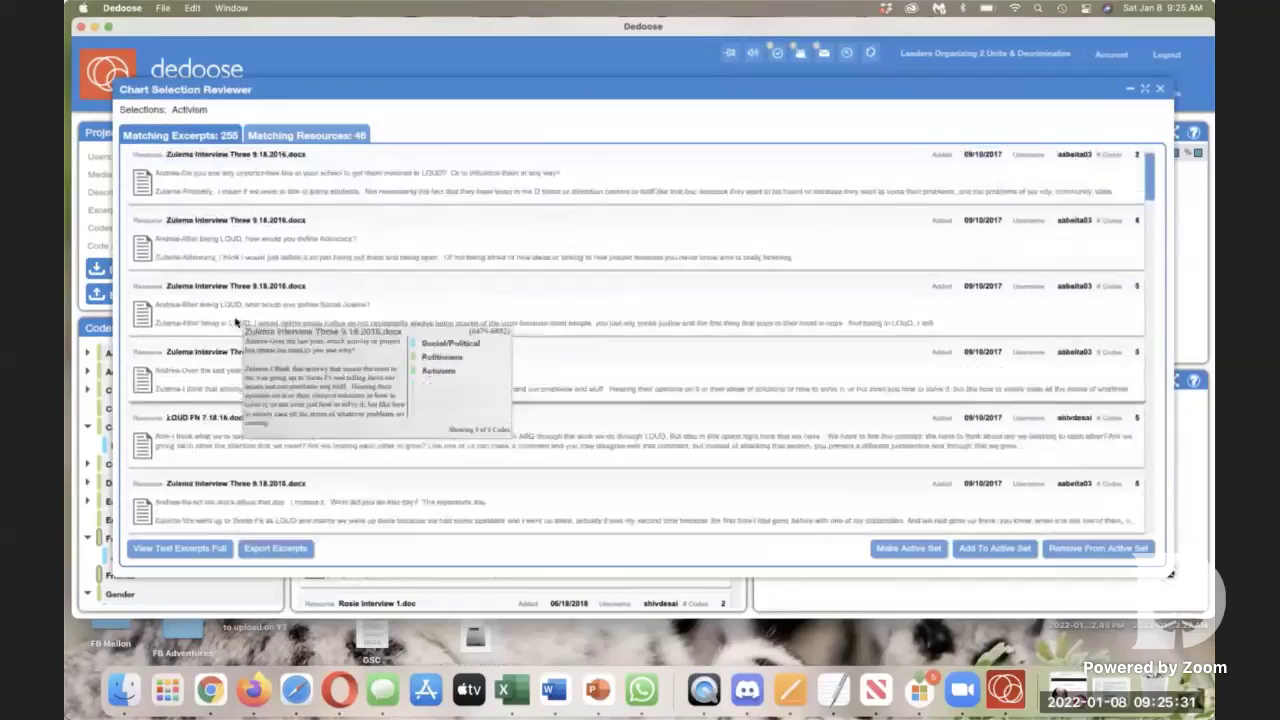
scroll(237, 322, "up", 3)
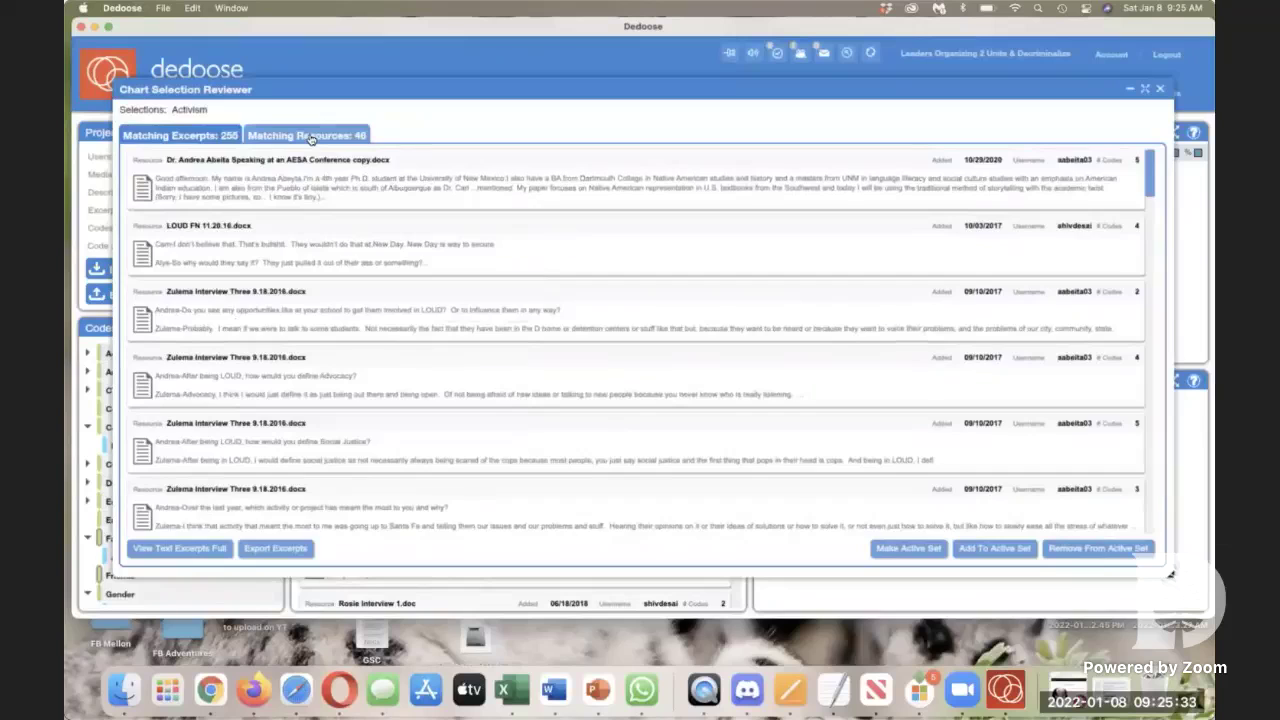
left_click(311, 136)
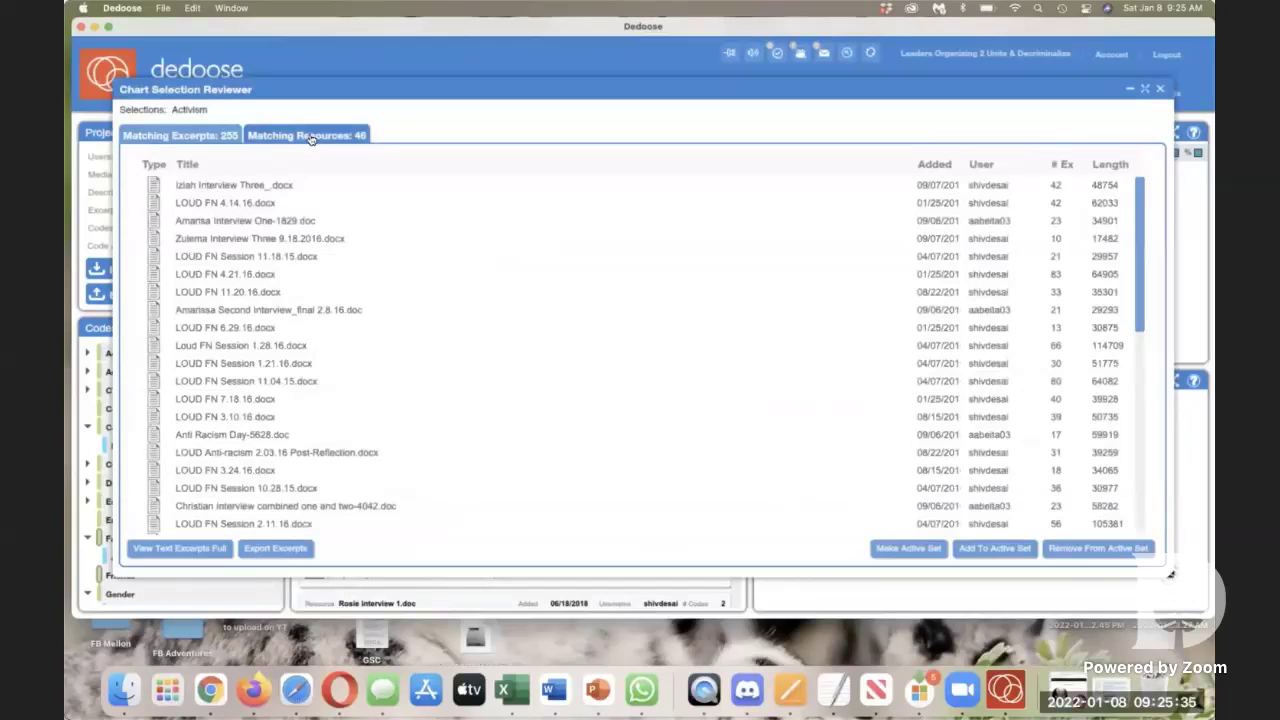
scroll(319, 363, "down", 10)
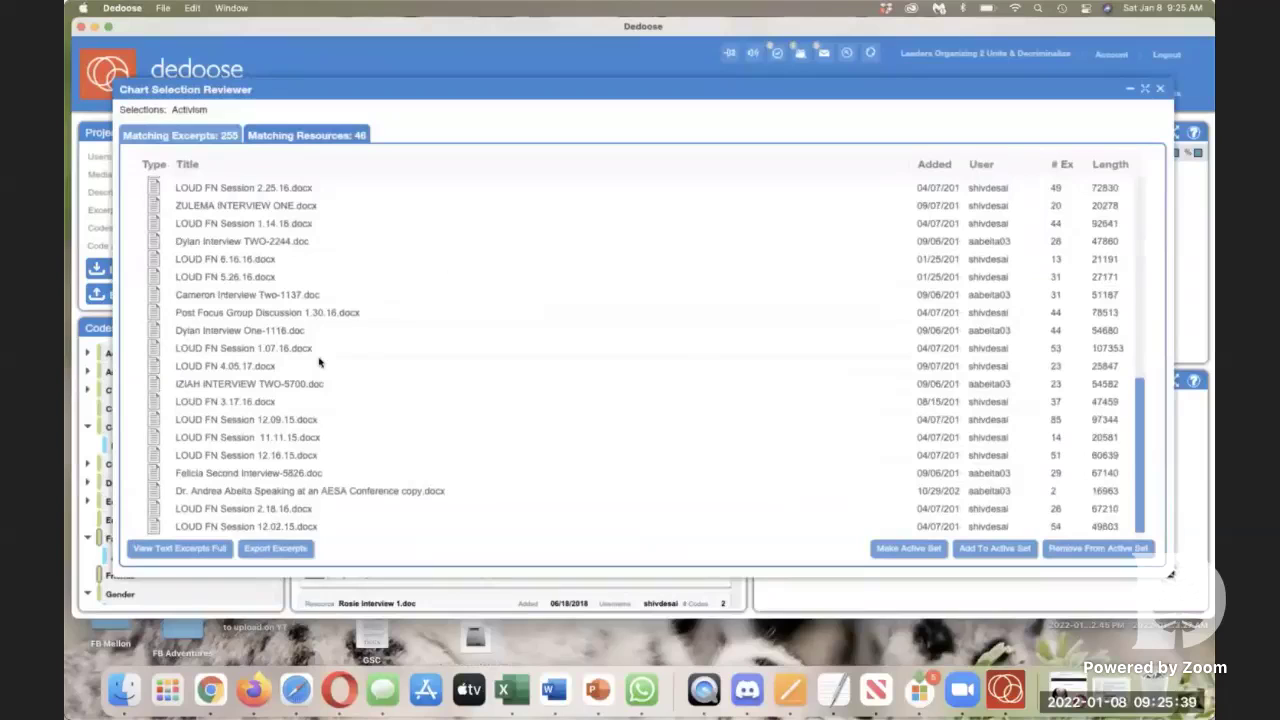
scroll(319, 363, "up", 10)
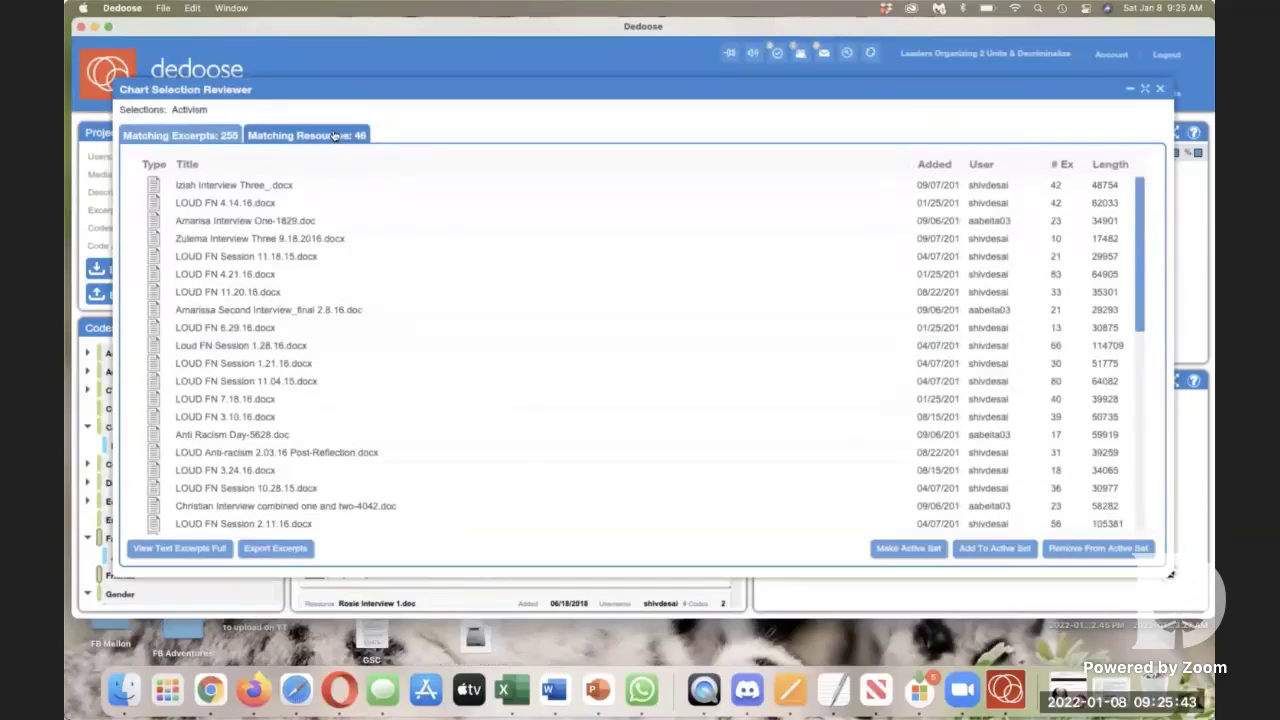
left_click(198, 136)
mouse_move(220, 172)
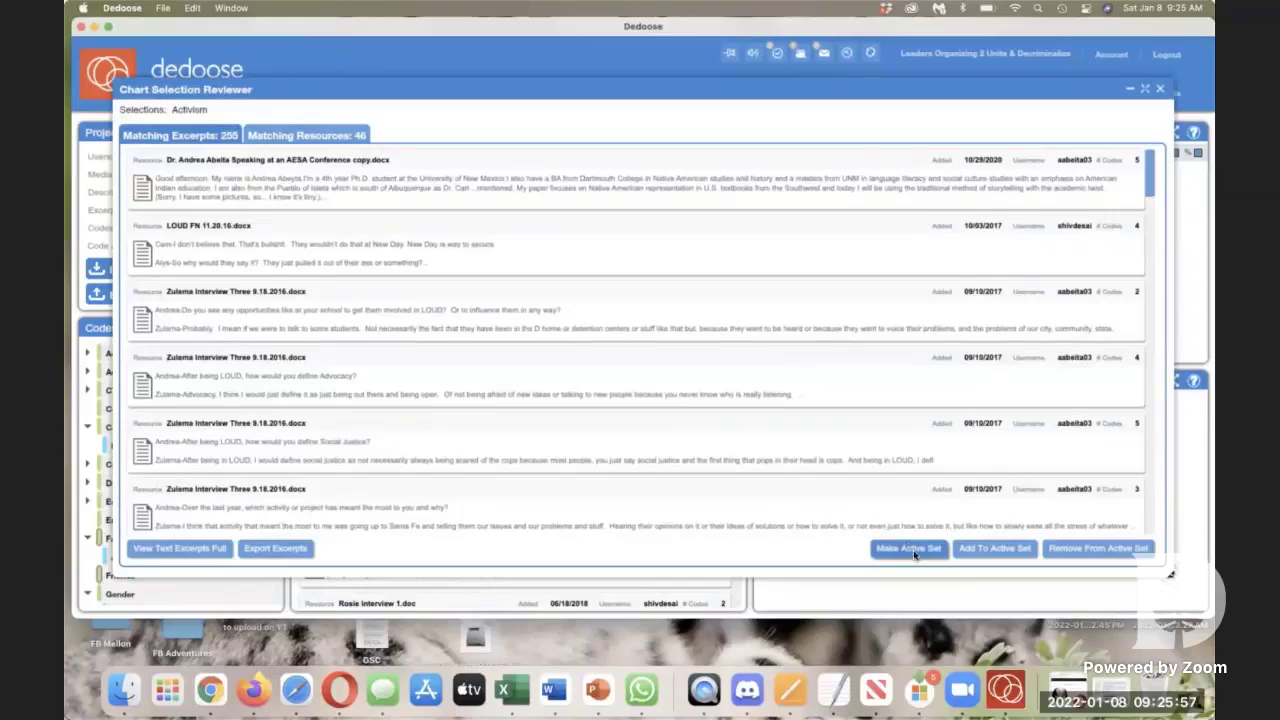
Step: Read the Activism excerpts in the full text view, closing that view and the Chart Selection Reviewer
left_click(180, 549)
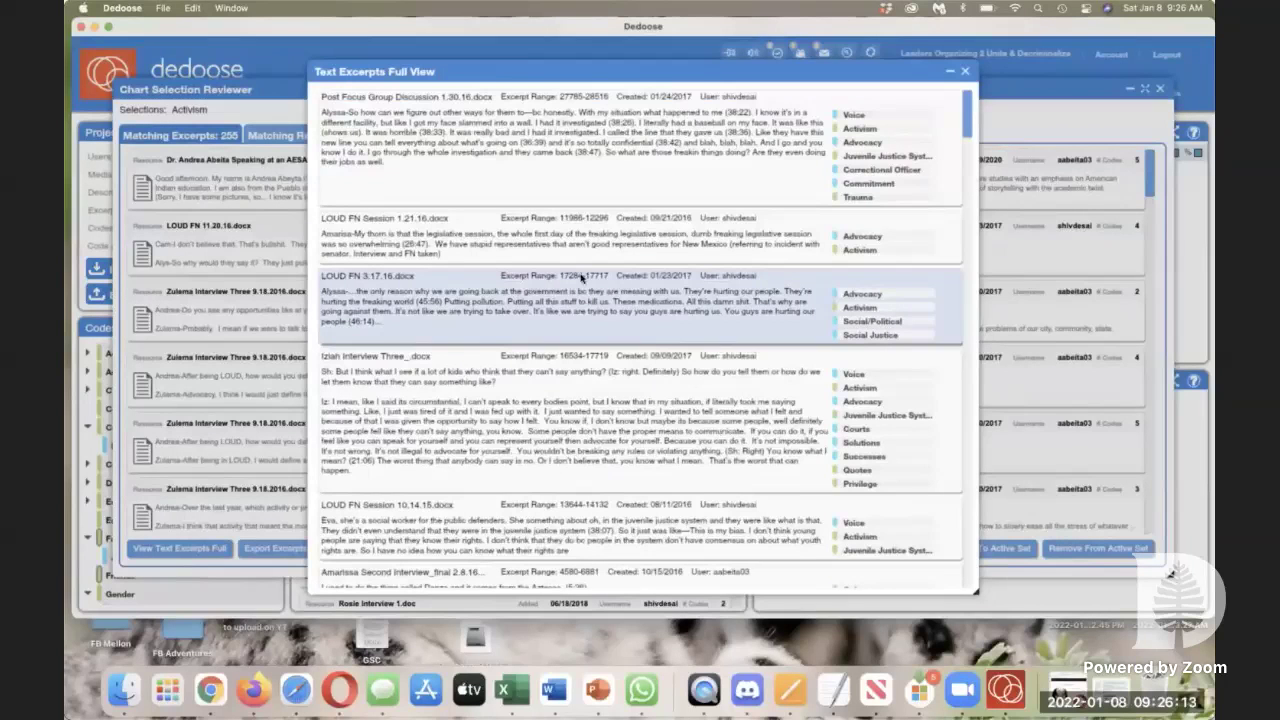
scroll(581, 277, "down", 20)
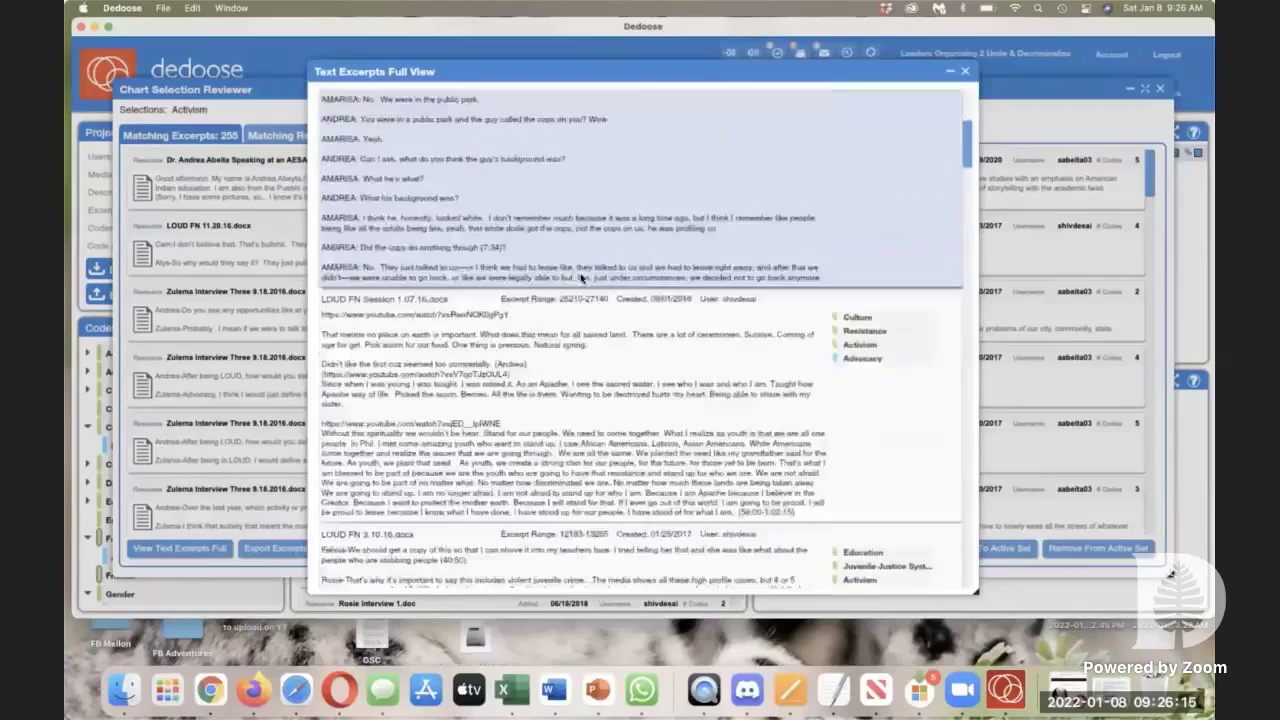
scroll(581, 277, "down", 20)
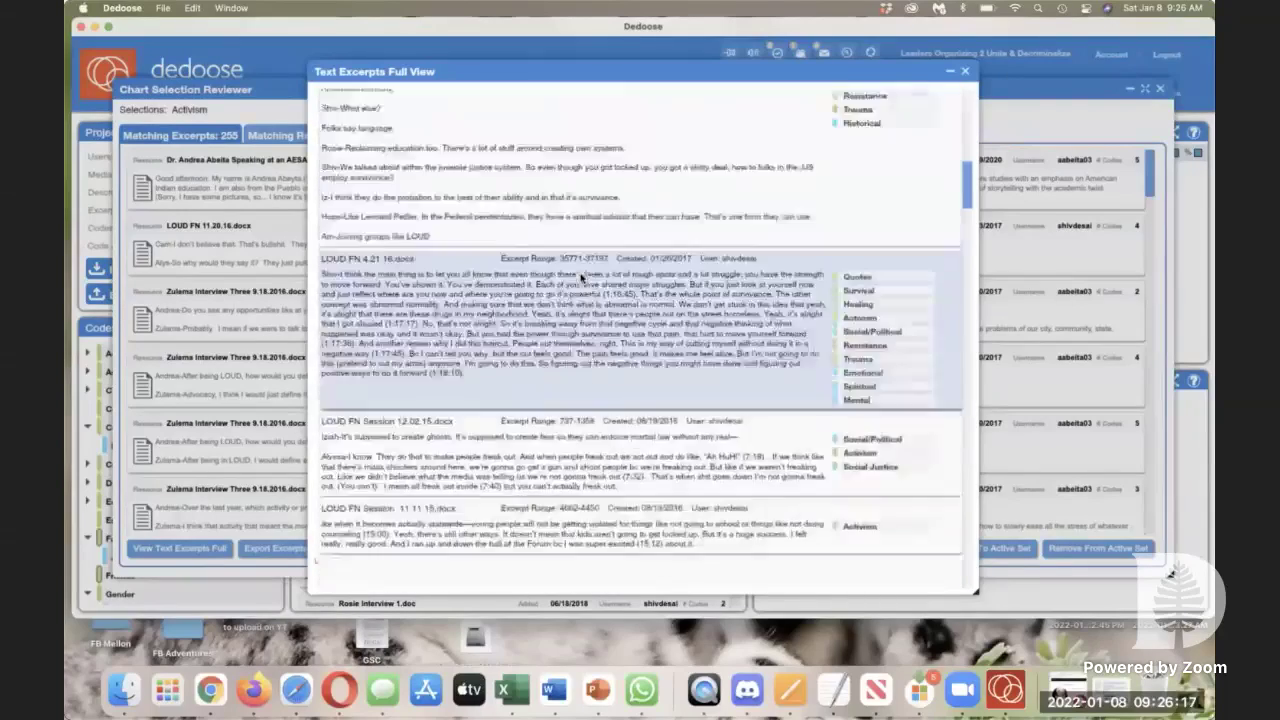
scroll(617, 215, "up", 3)
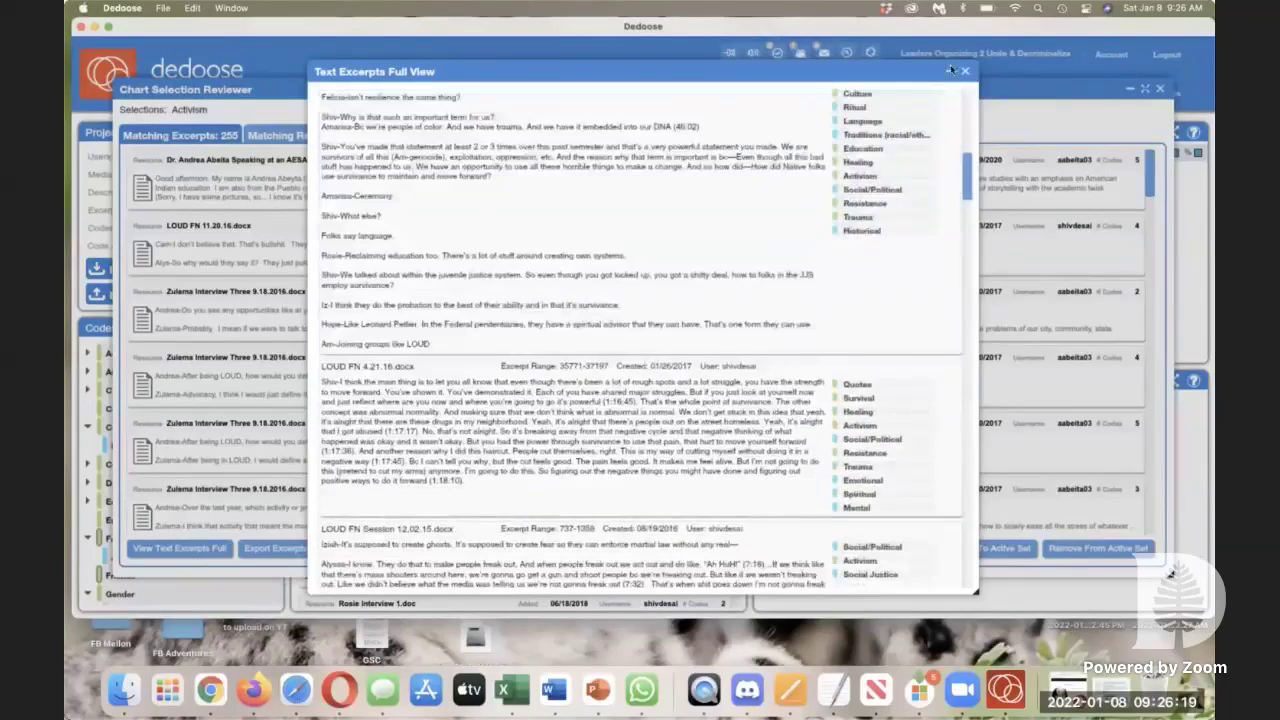
left_click(965, 71)
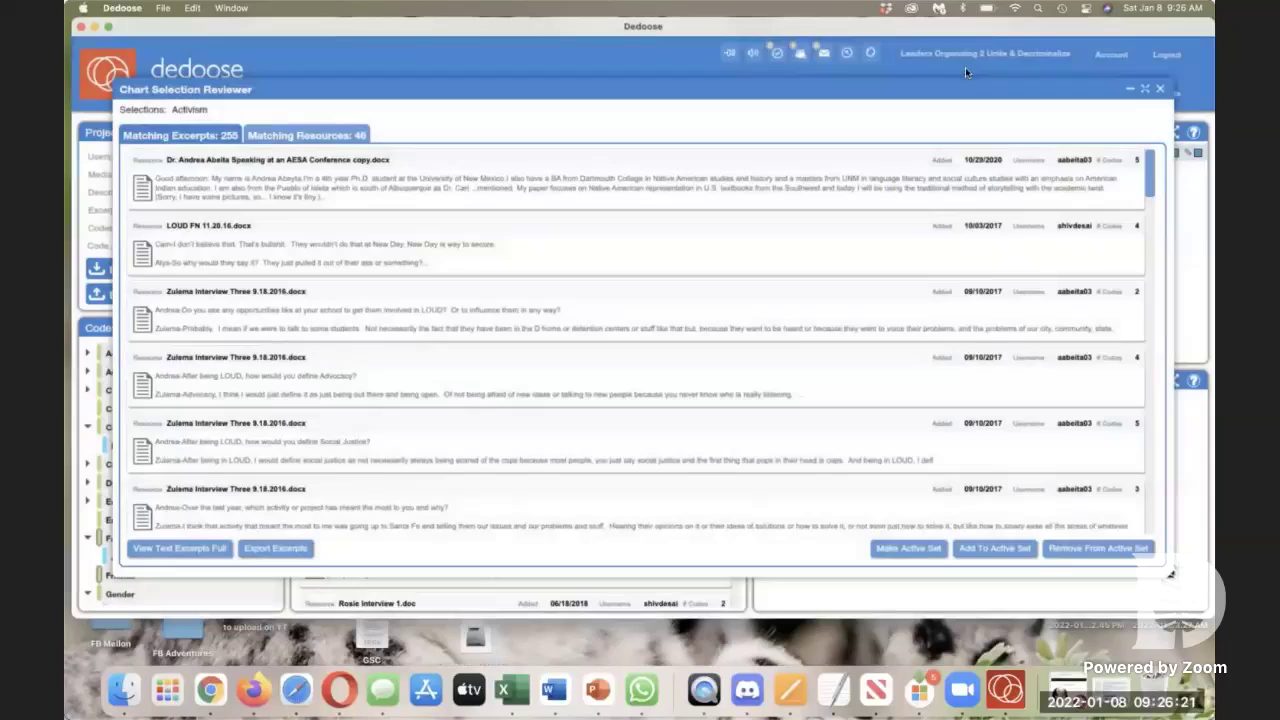
left_click(1160, 88)
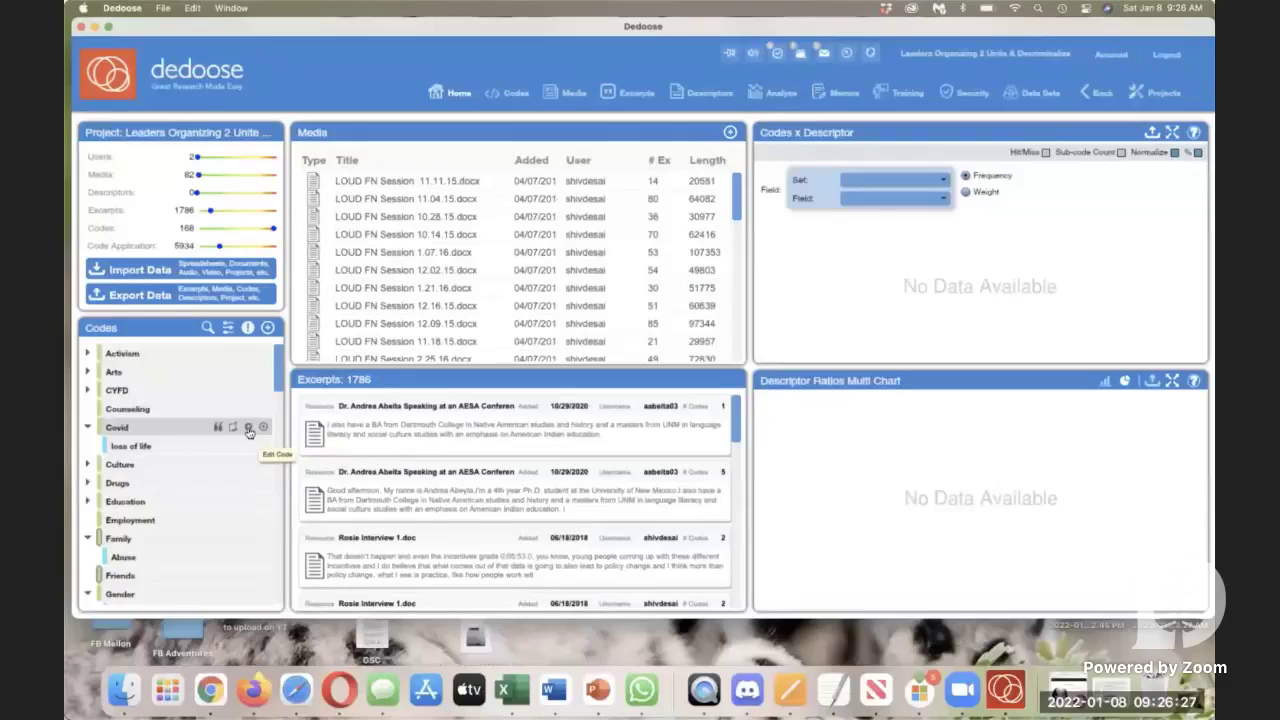
Step: View the excerpts coded with the Covid code
left_click(218, 428)
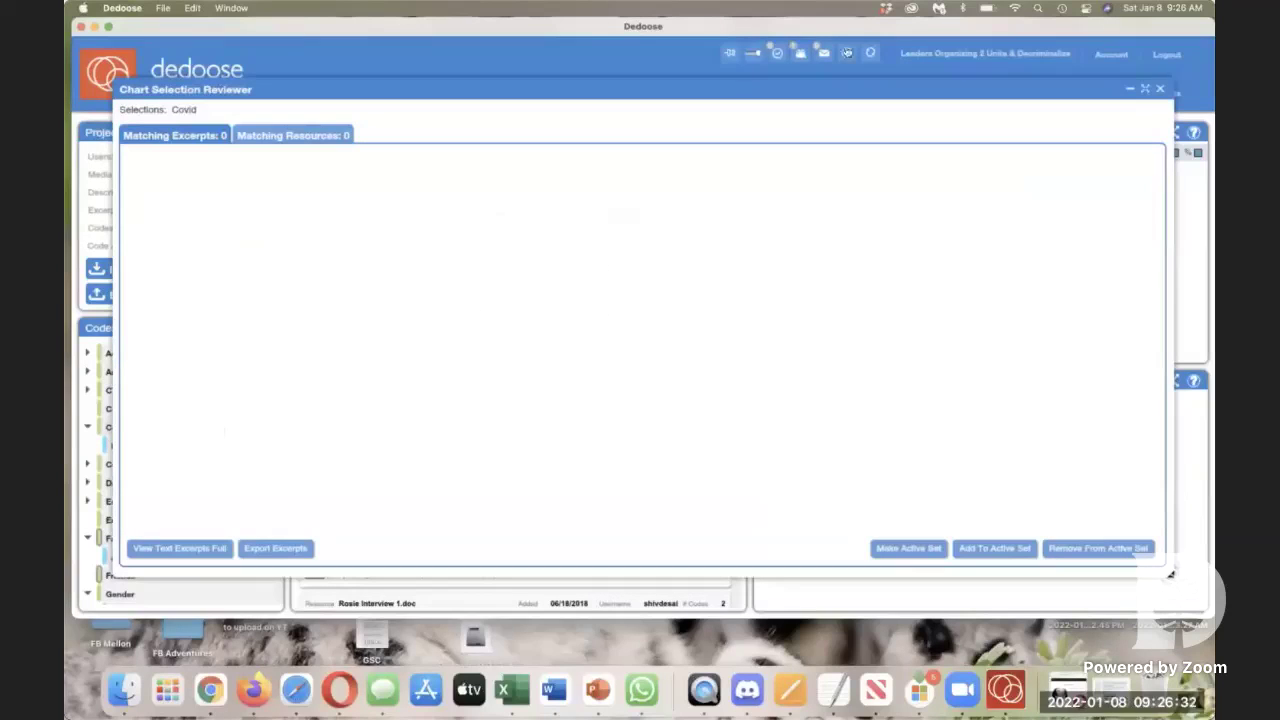
Step: Close the reviewer of Covid excerpts and look at the options for linking a memo to the Activism code
left_click(1160, 91)
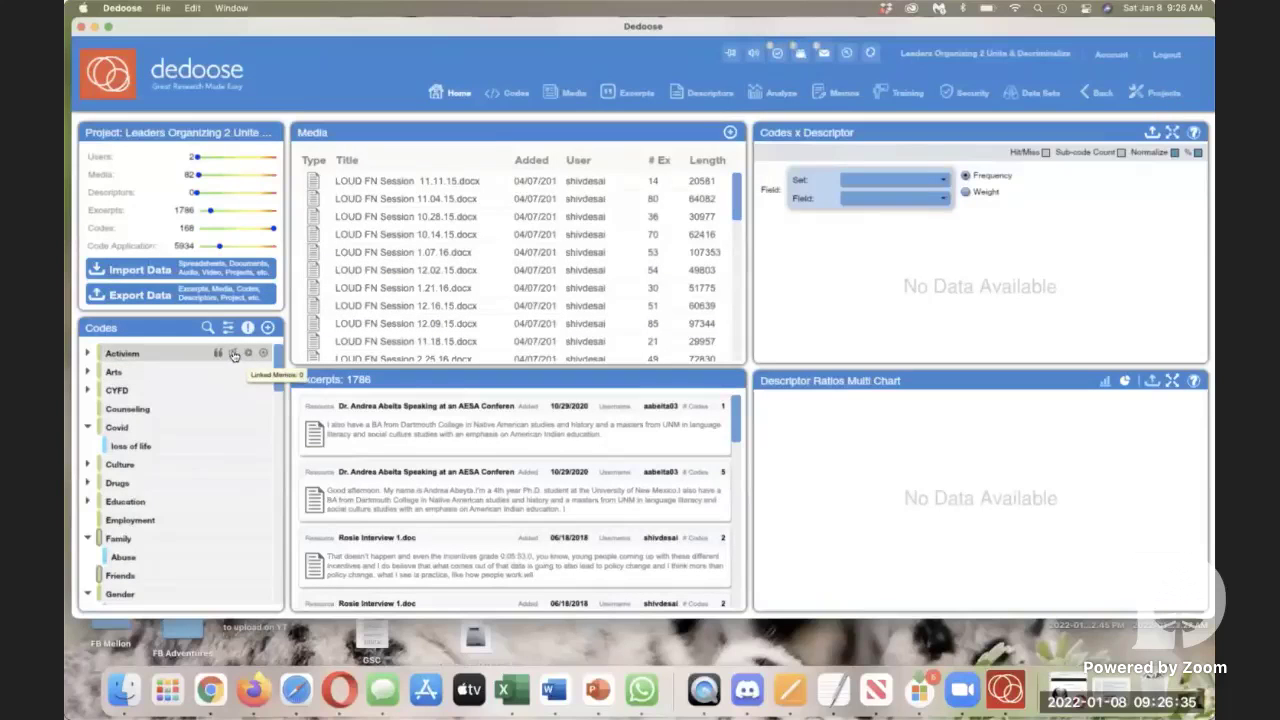
left_click(233, 354)
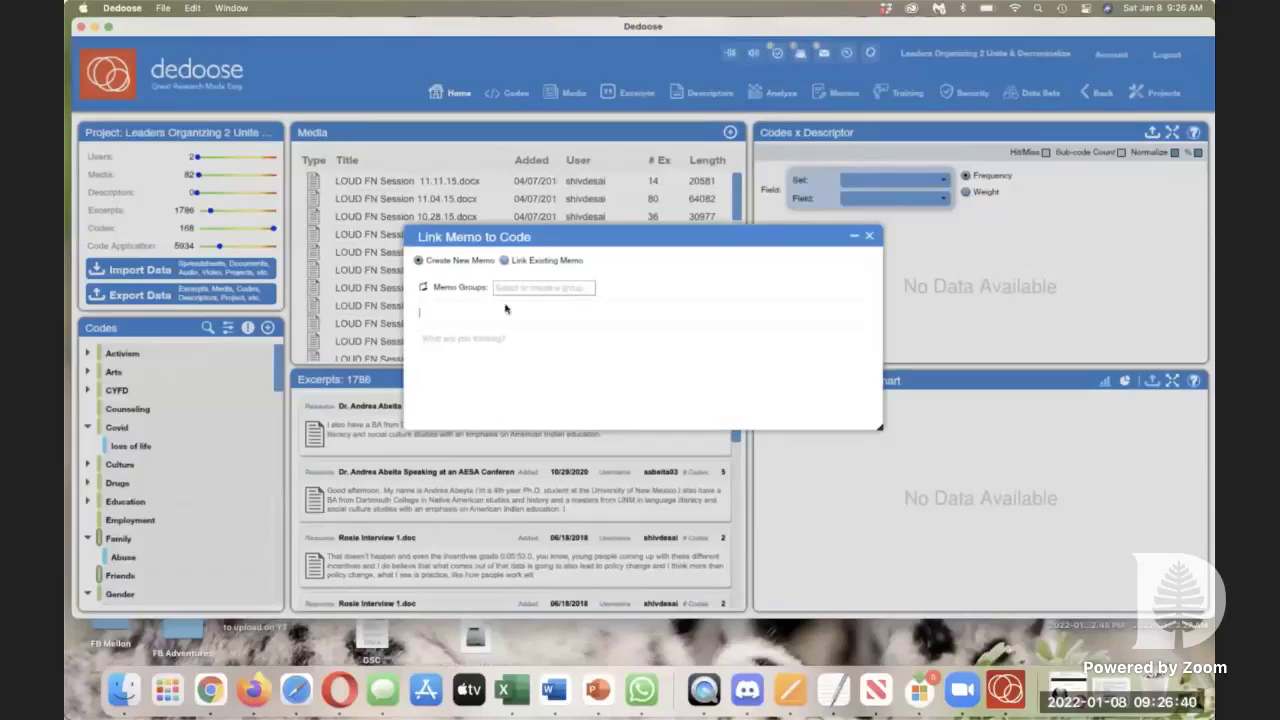
left_click(870, 237)
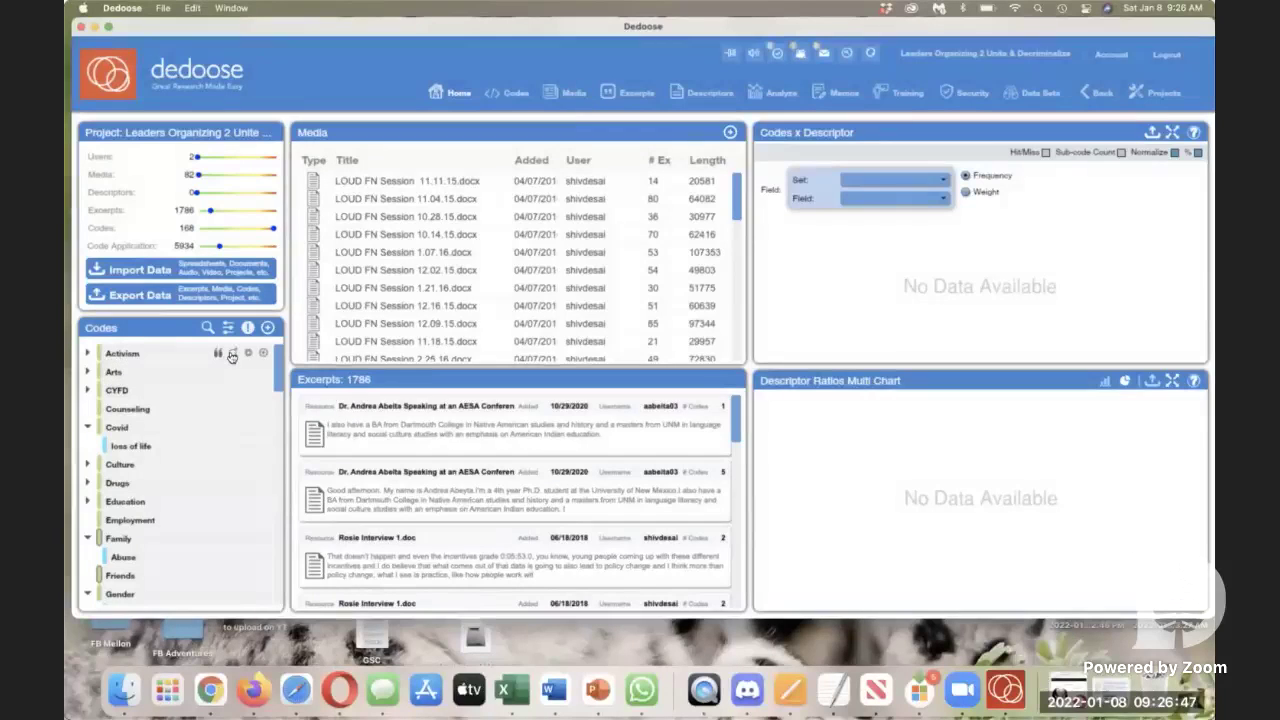
left_click(232, 355)
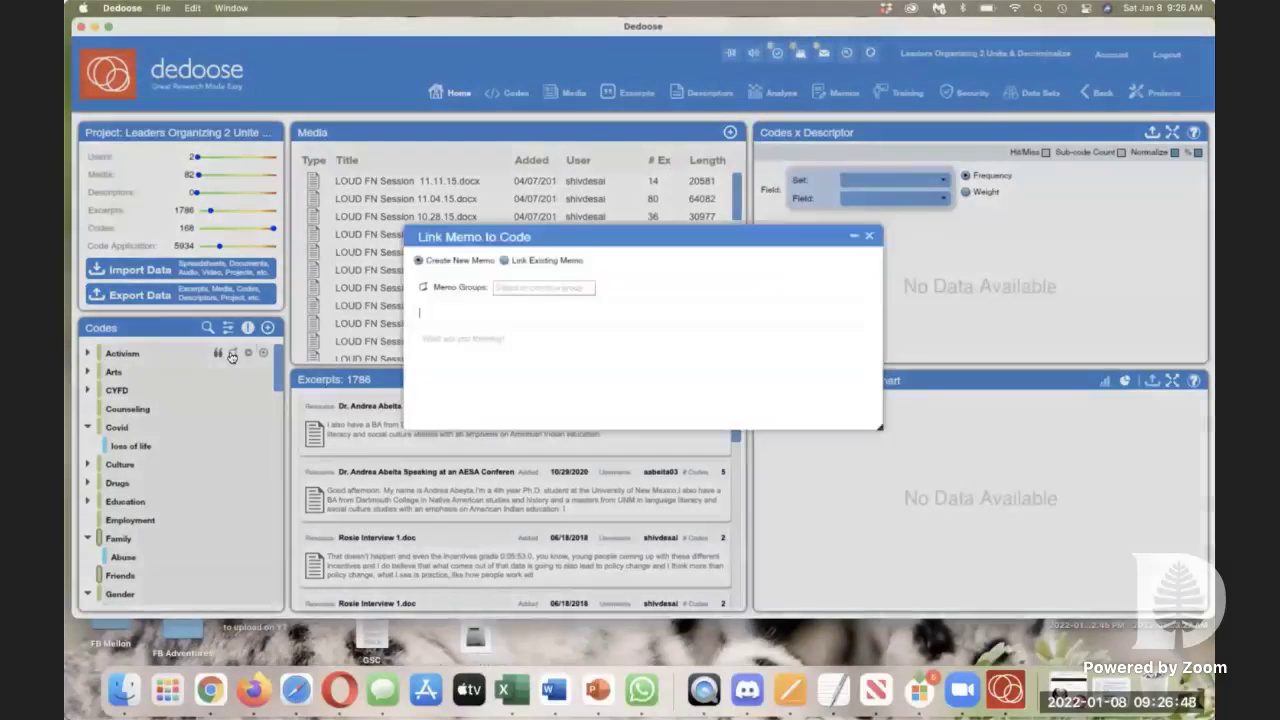
left_click(870, 238)
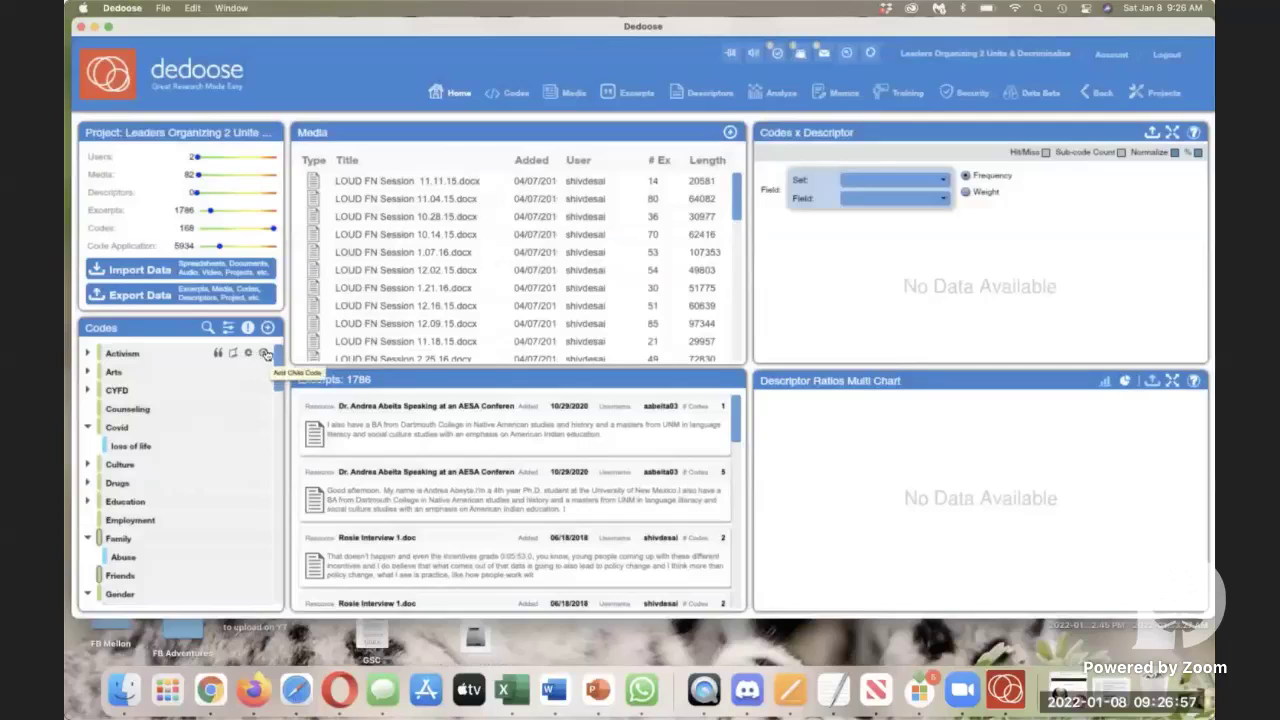
Step: Examine the edit settings of the Activism code without changing them, and look over the code list
left_click(250, 354)
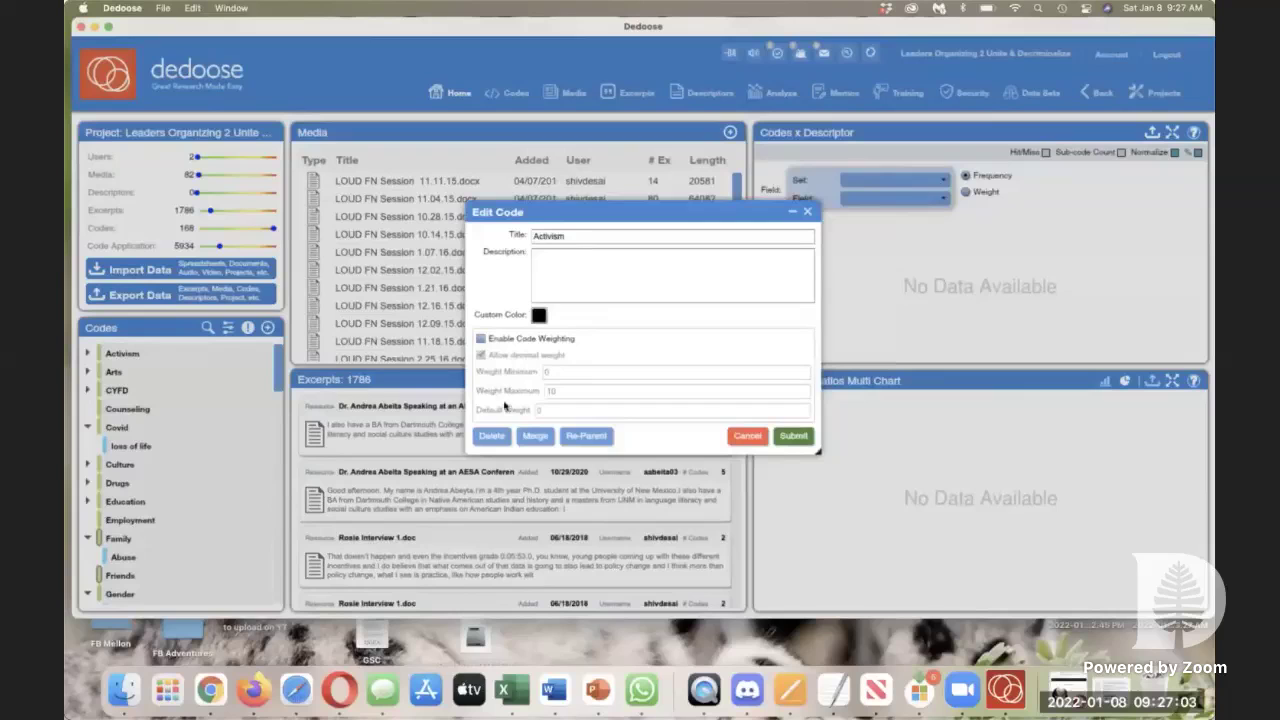
left_click(756, 439)
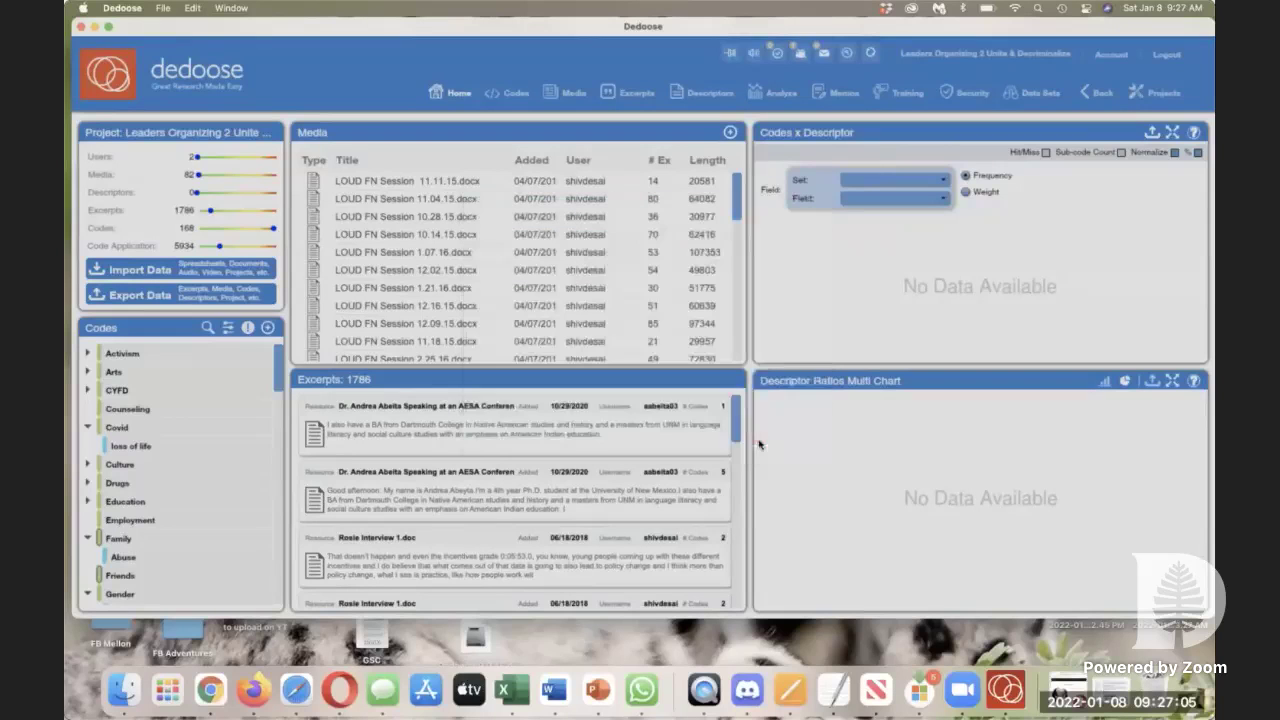
scroll(180, 488, "down", 2)
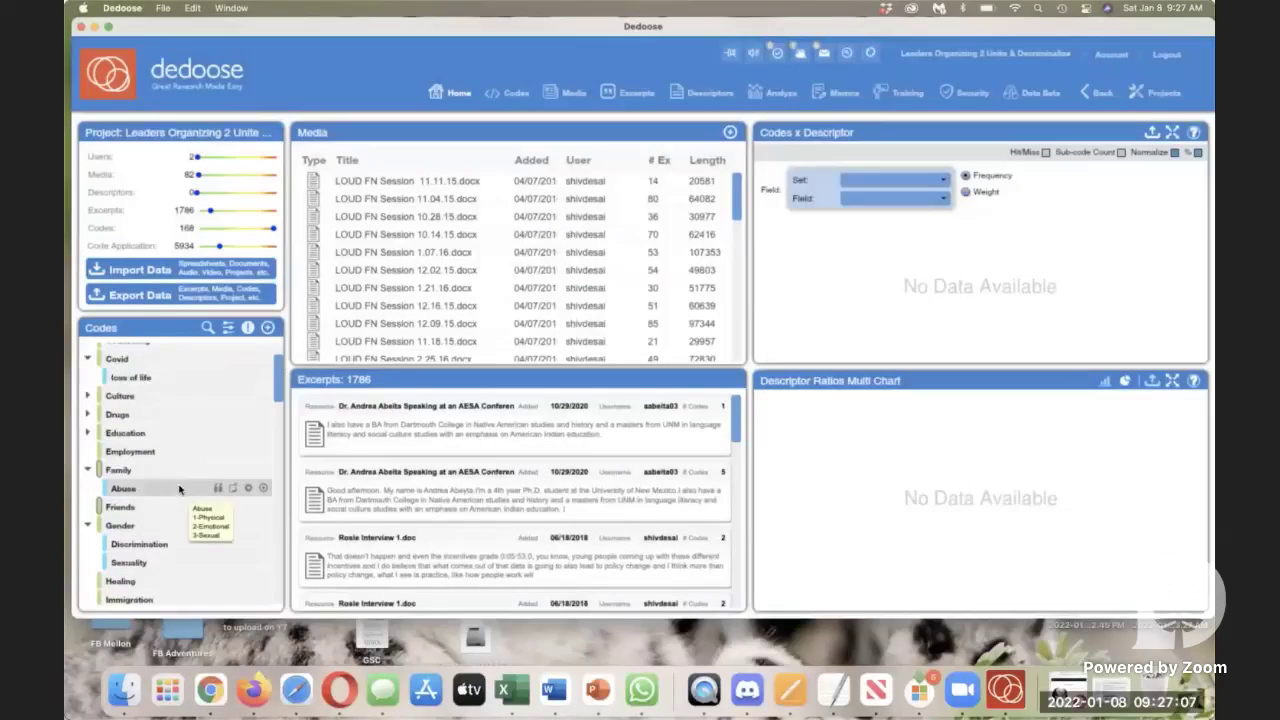
scroll(180, 488, "up", 2)
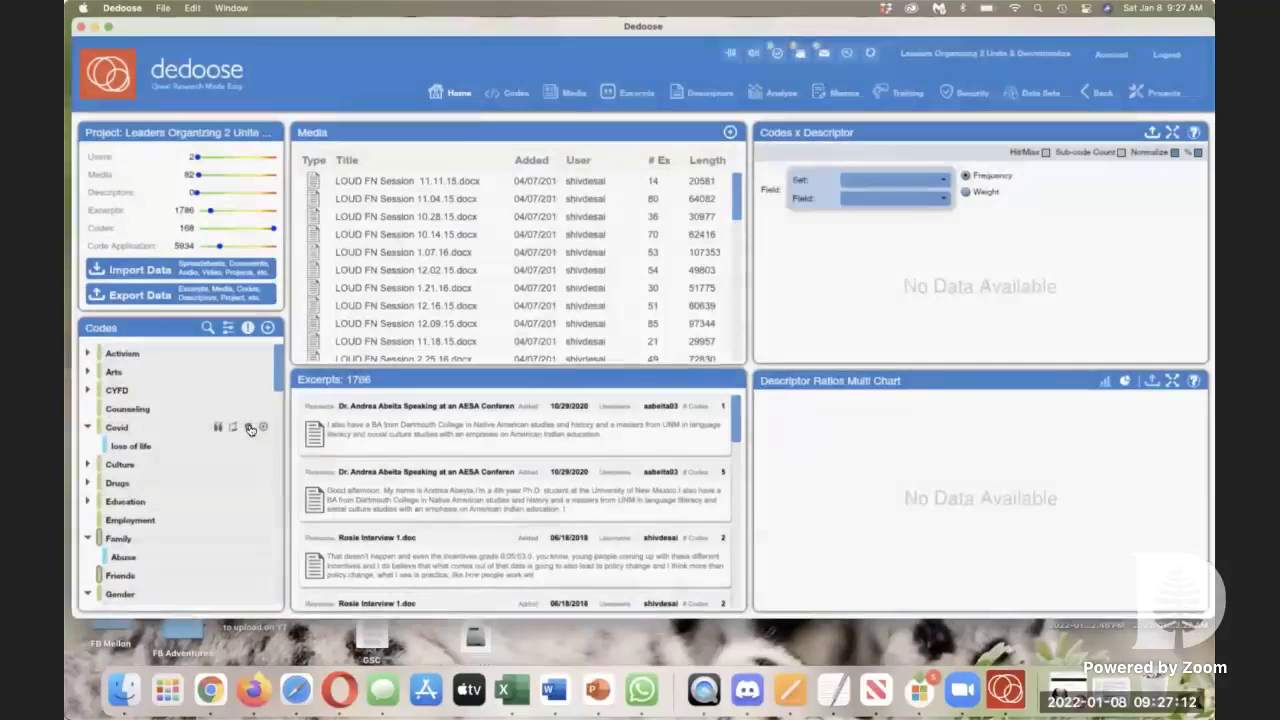
Step: Delete the Covid code from the project, confirming the deletion twice
left_click(250, 428)
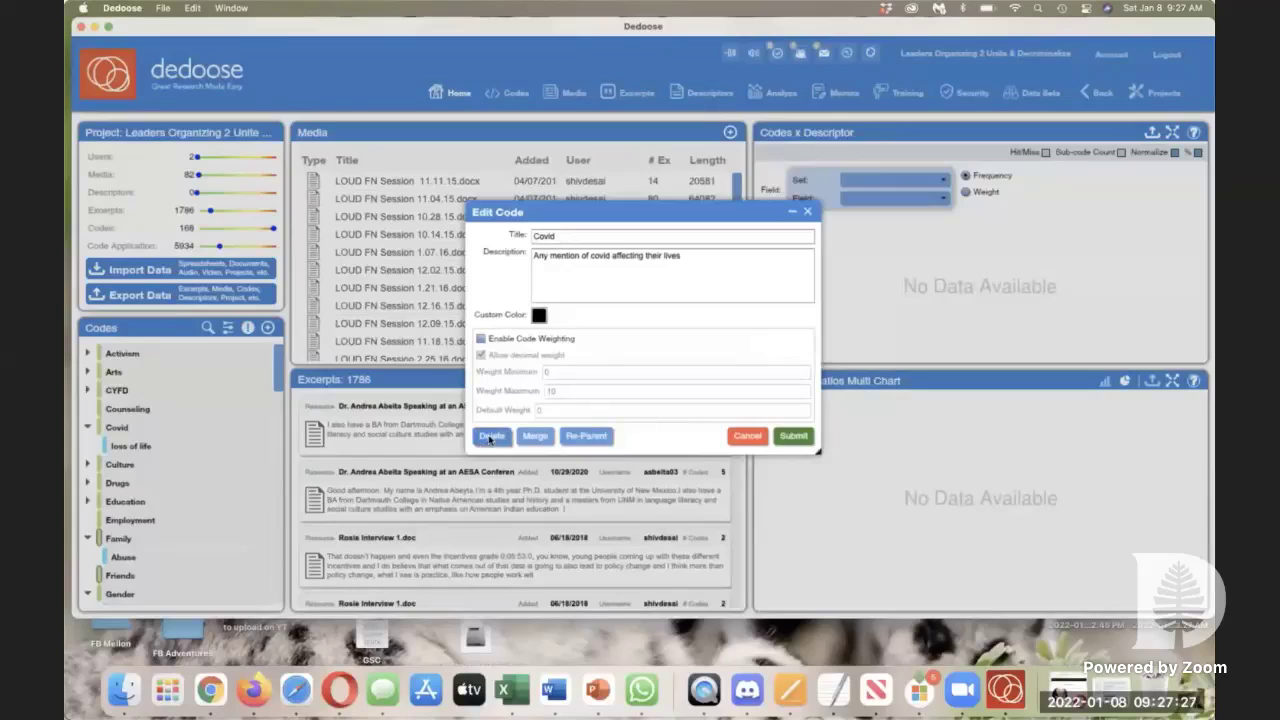
left_click(490, 437)
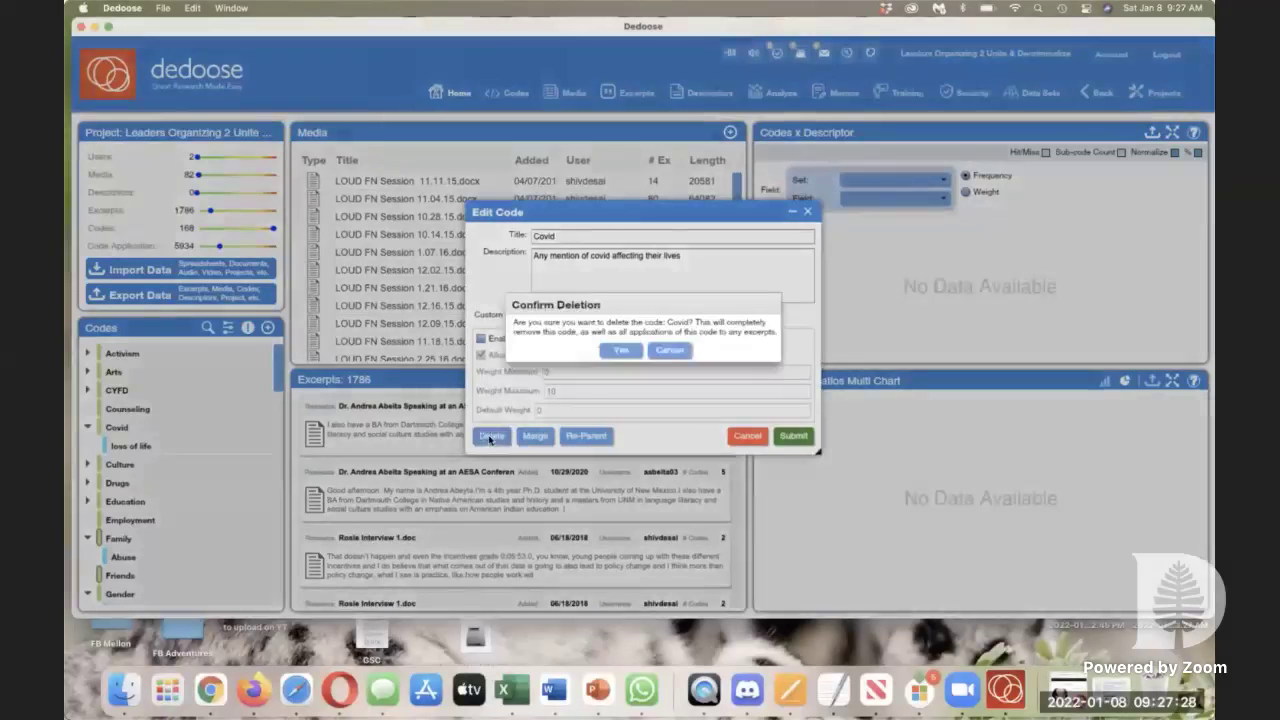
left_click(619, 351)
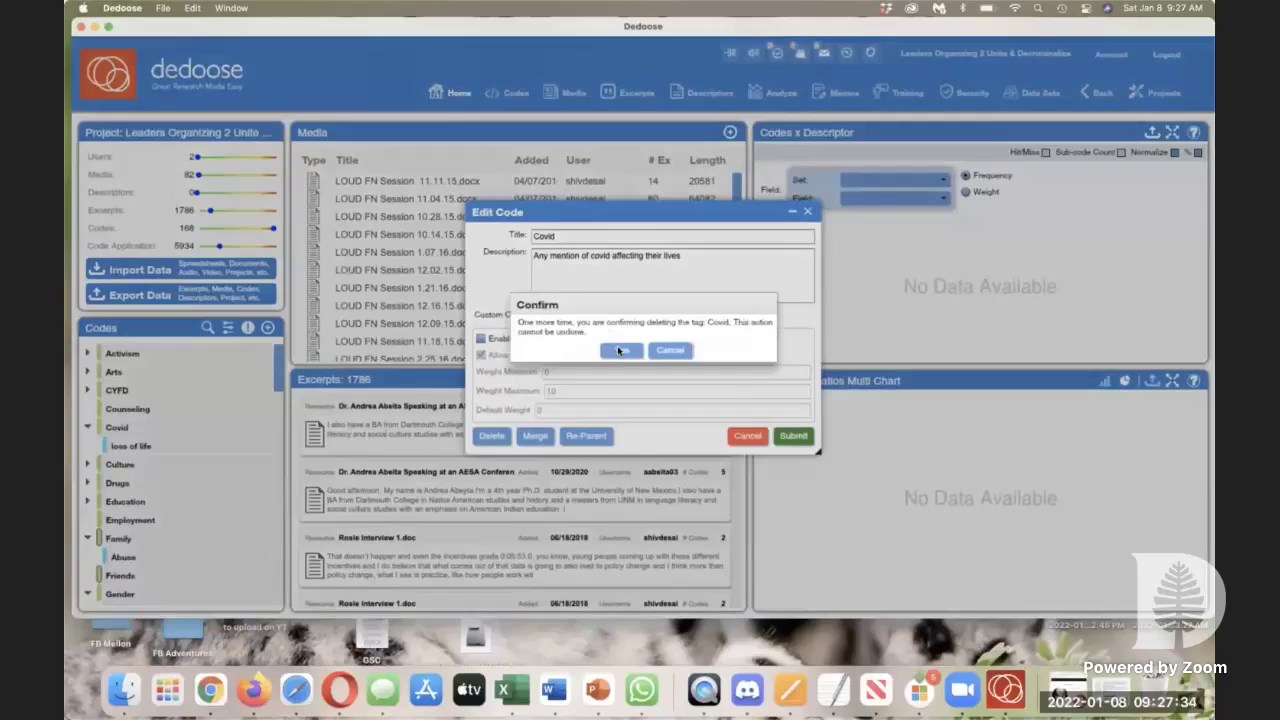
left_click(620, 352)
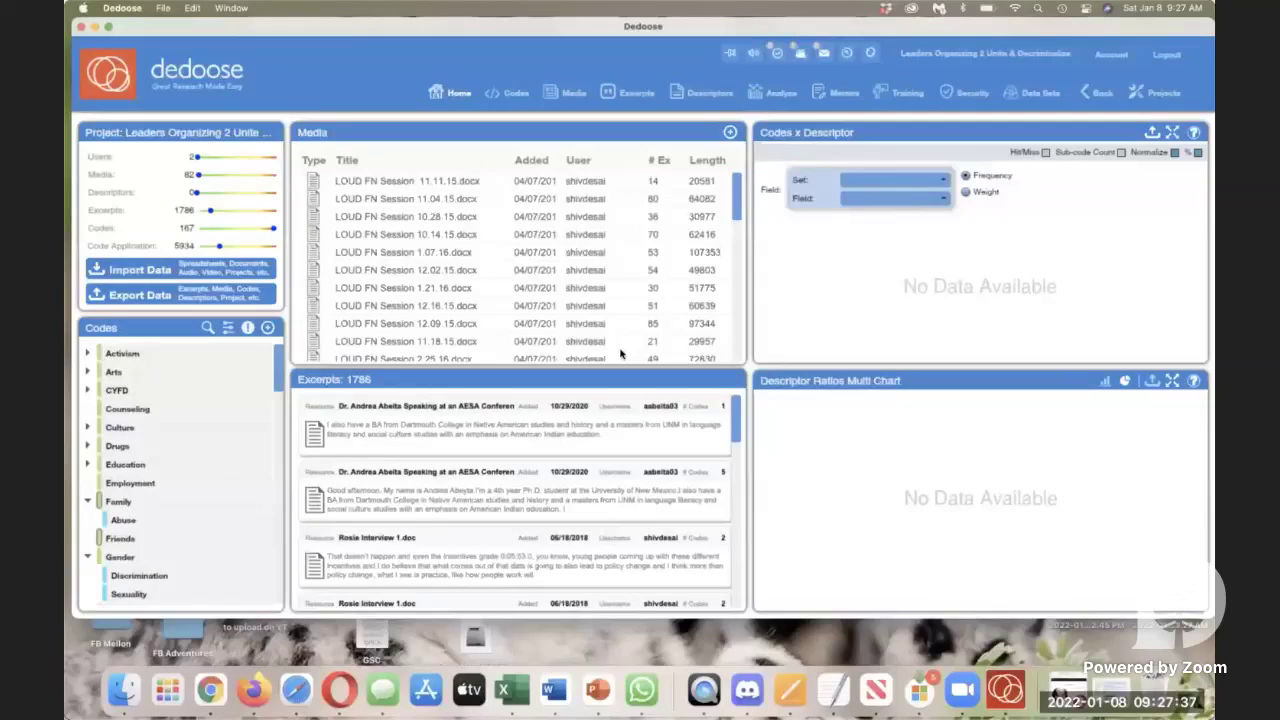
Step: Browse the project's media list to its end and back, and narrow the application window slightly
mouse_move(251, 433)
scroll(390, 246, "down", 15)
scroll(395, 244, "down", 5)
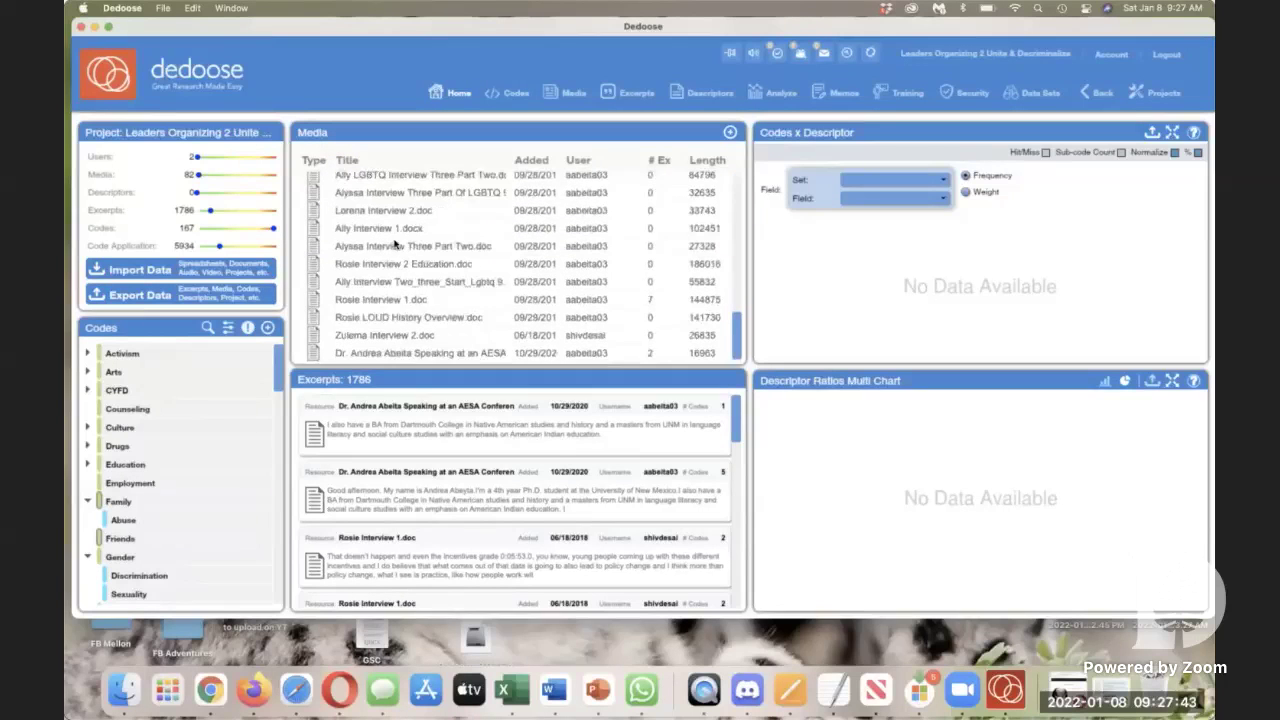
scroll(395, 244, "up", 20)
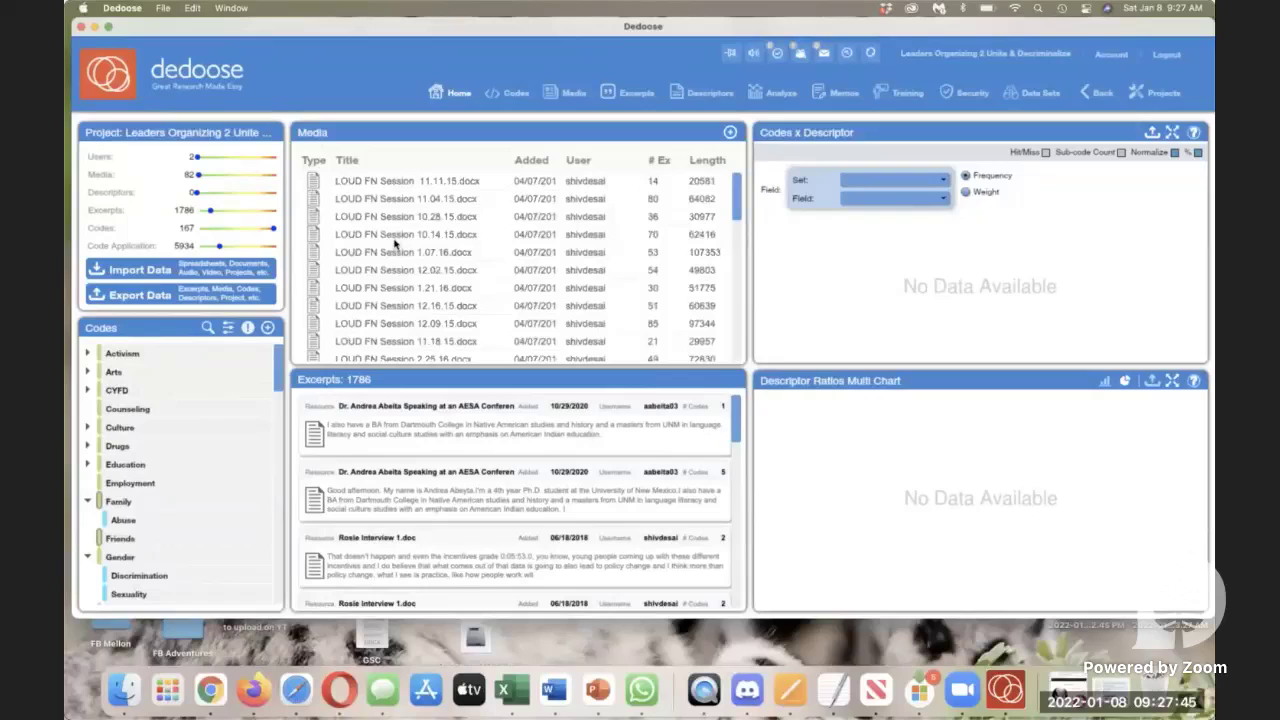
scroll(395, 244, "down", 10)
scroll(395, 244, "up", 10)
left_click_drag(1205, 612, 1188, 620)
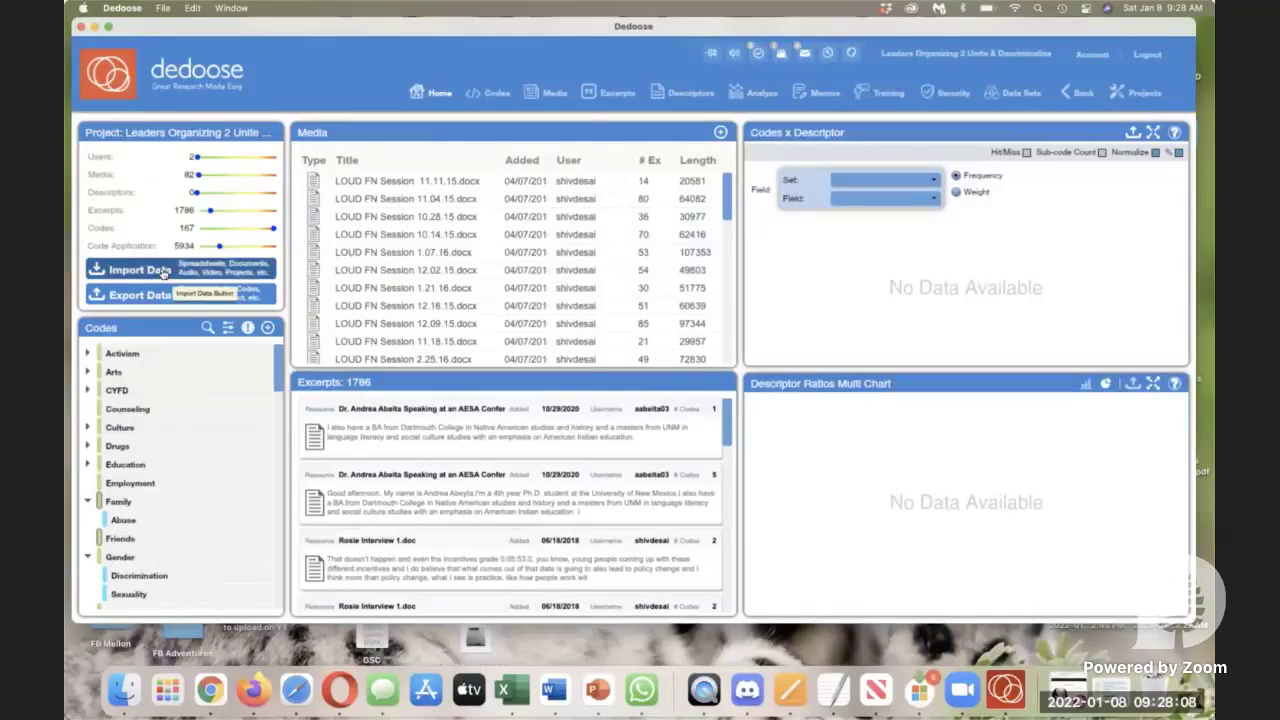
Step: Examine the data import options from both the media list and the project summary, closing them each time
left_click(721, 134)
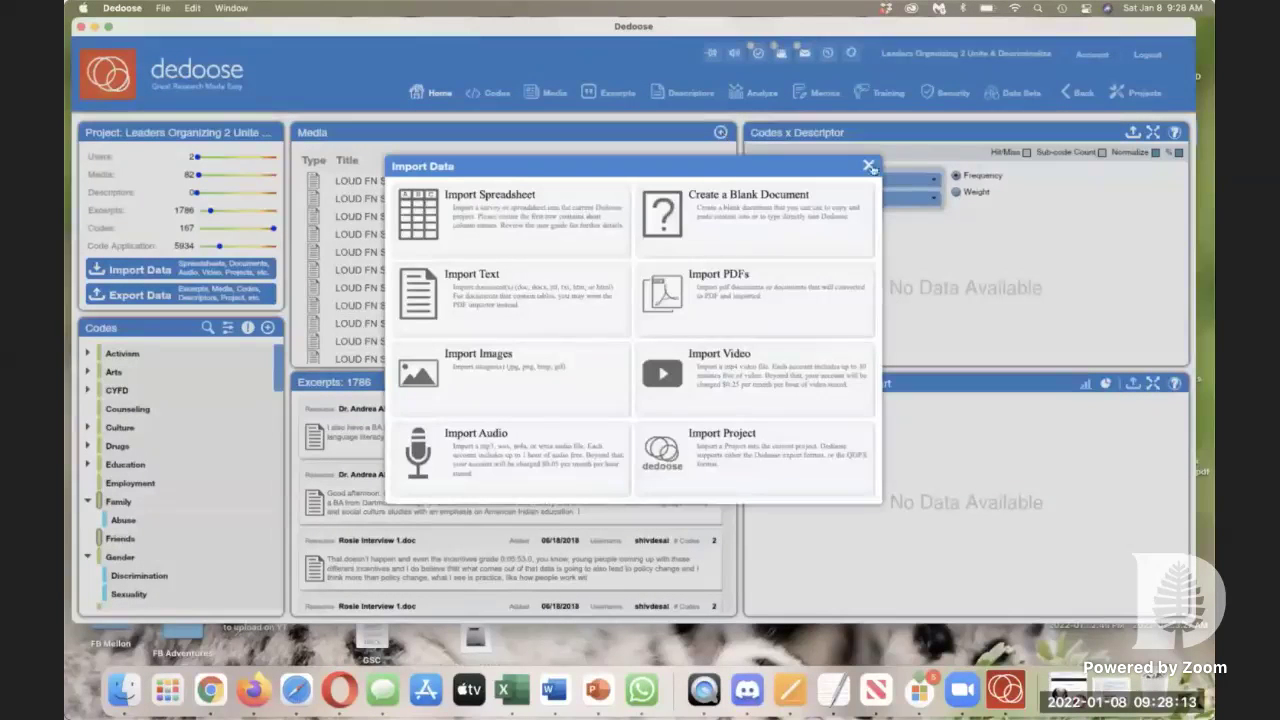
left_click(869, 167)
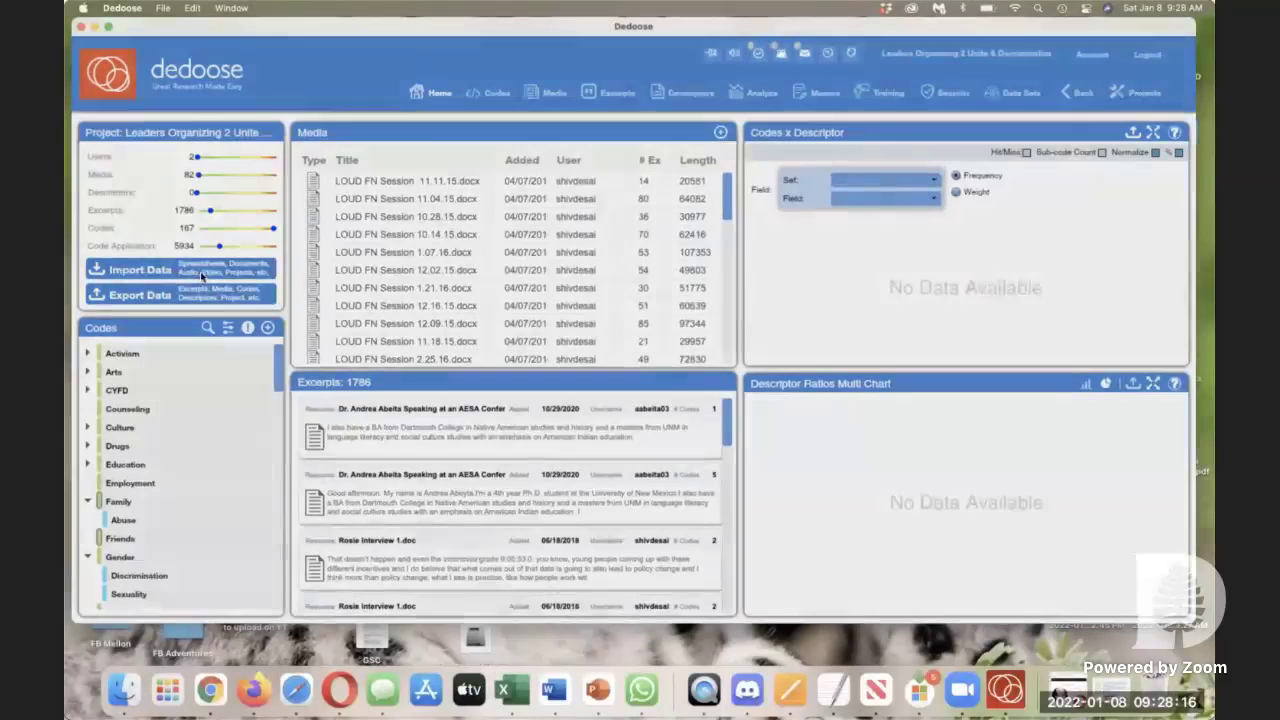
left_click(202, 276)
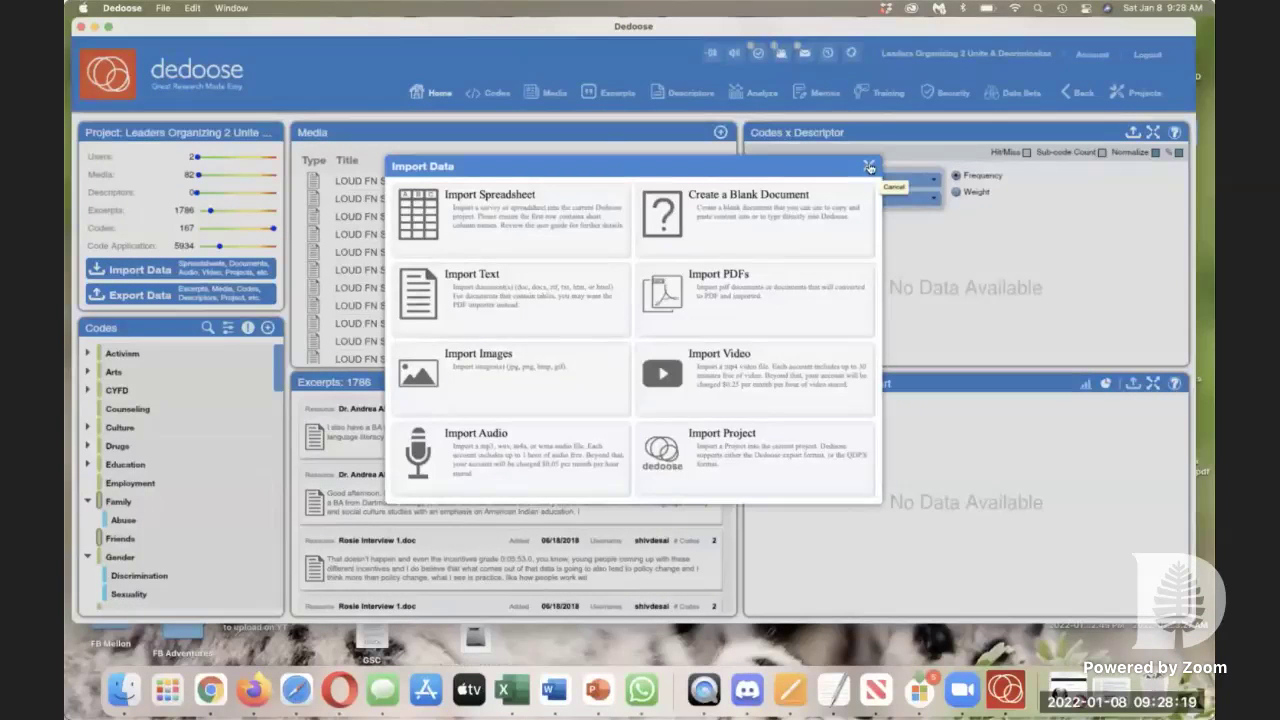
left_click(869, 167)
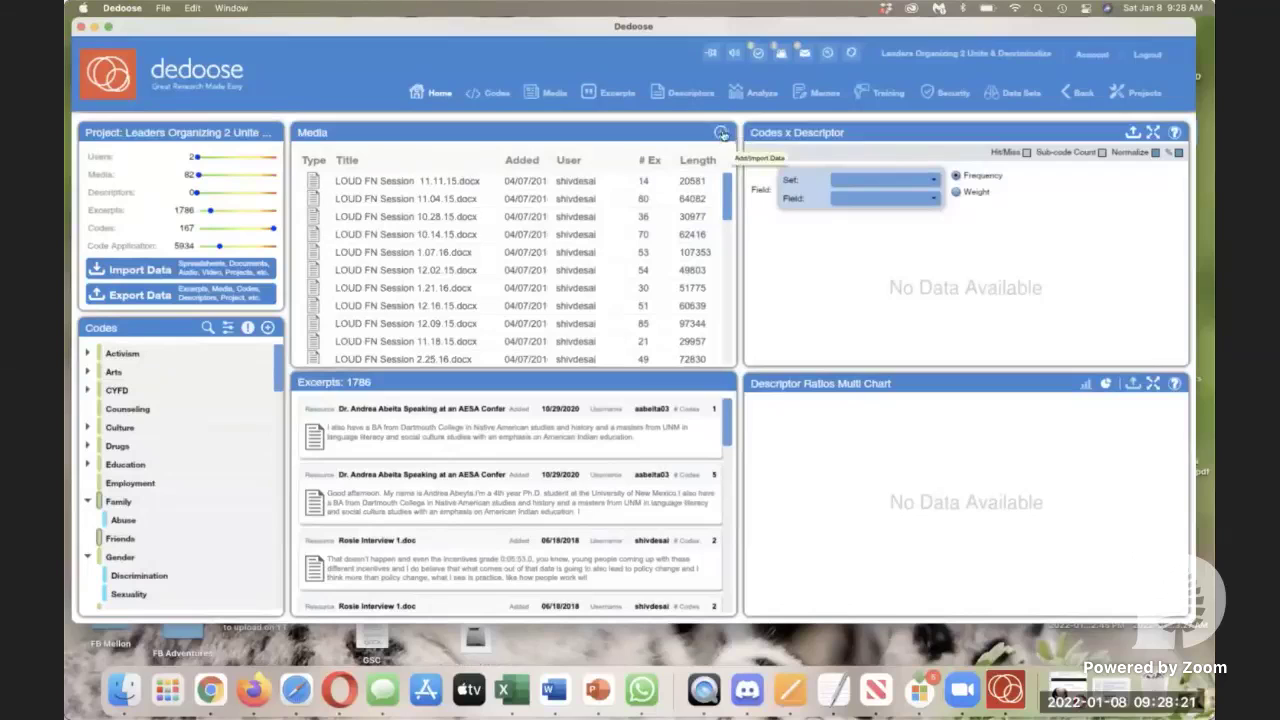
Step: Start a text document import and allow access to files in the Documents and Desktop folders
left_click(722, 134)
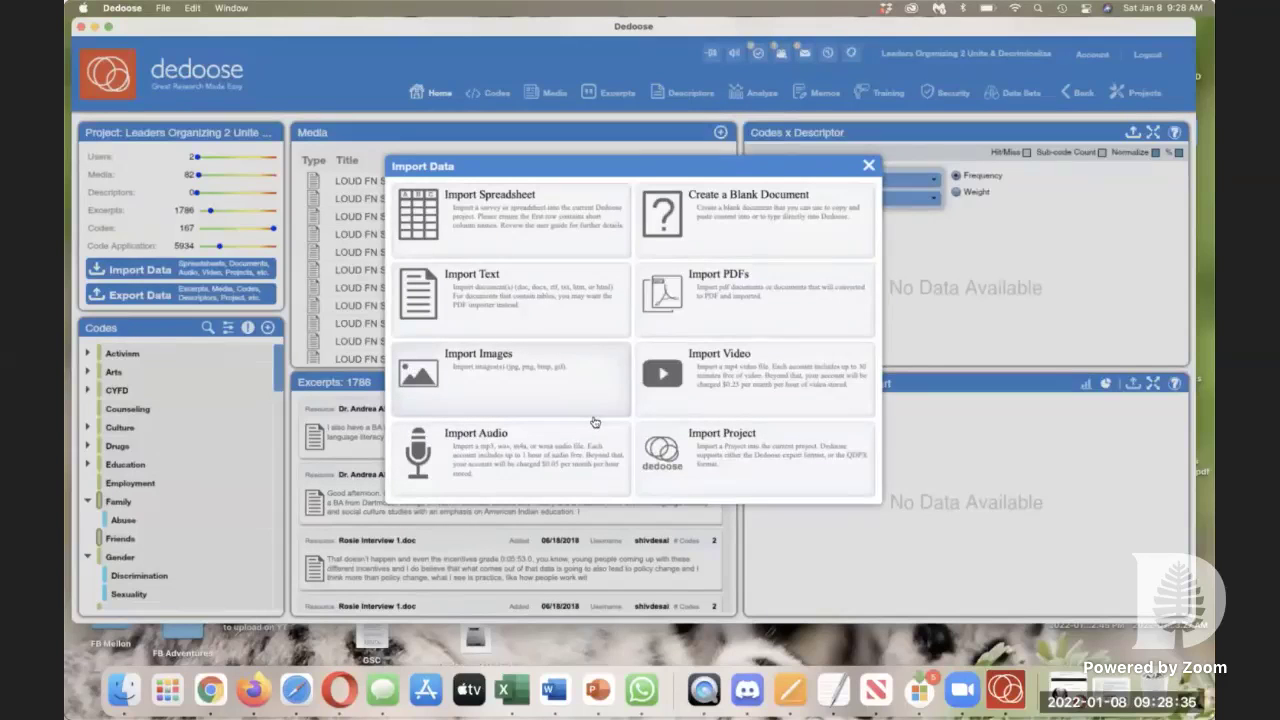
left_click(603, 296)
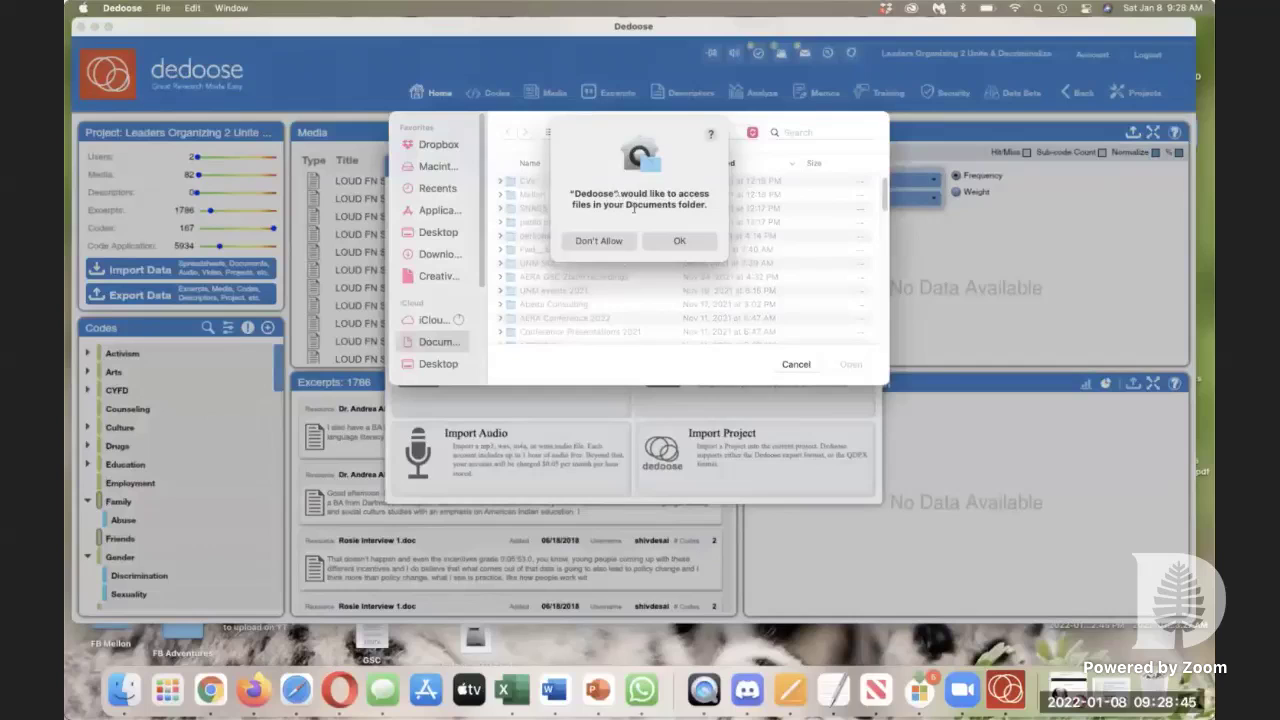
left_click(676, 243)
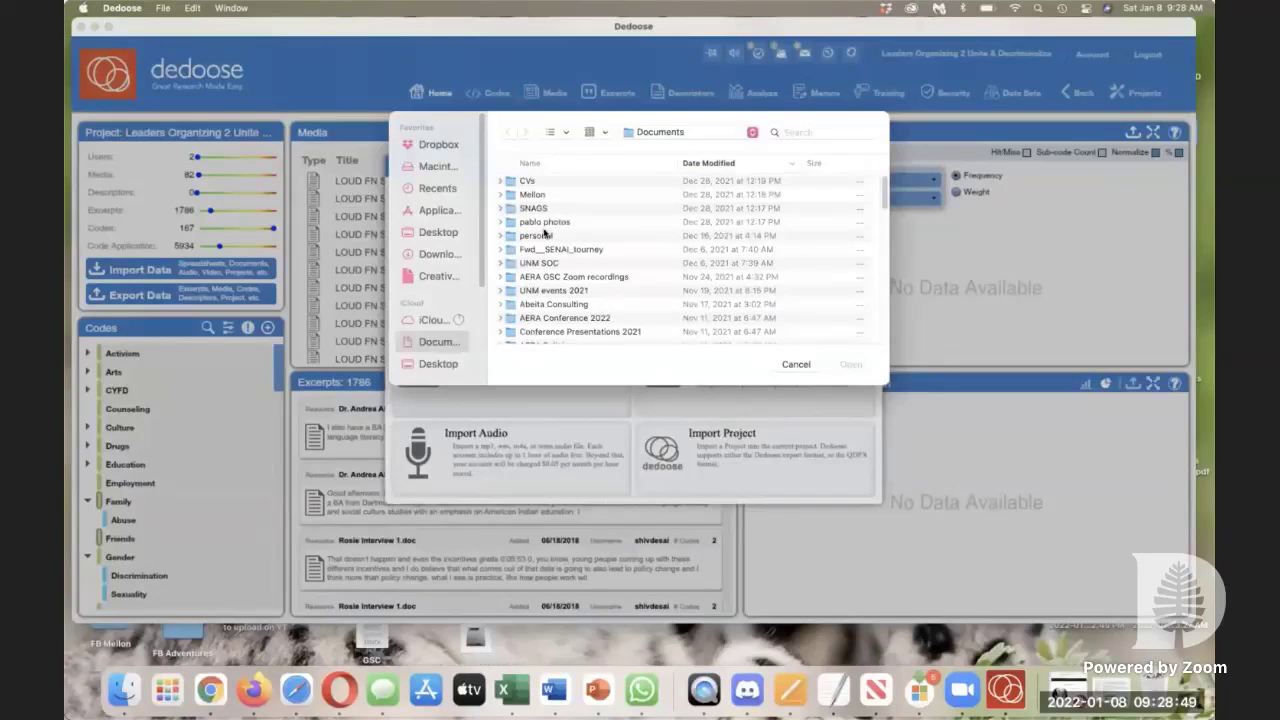
left_click(439, 231)
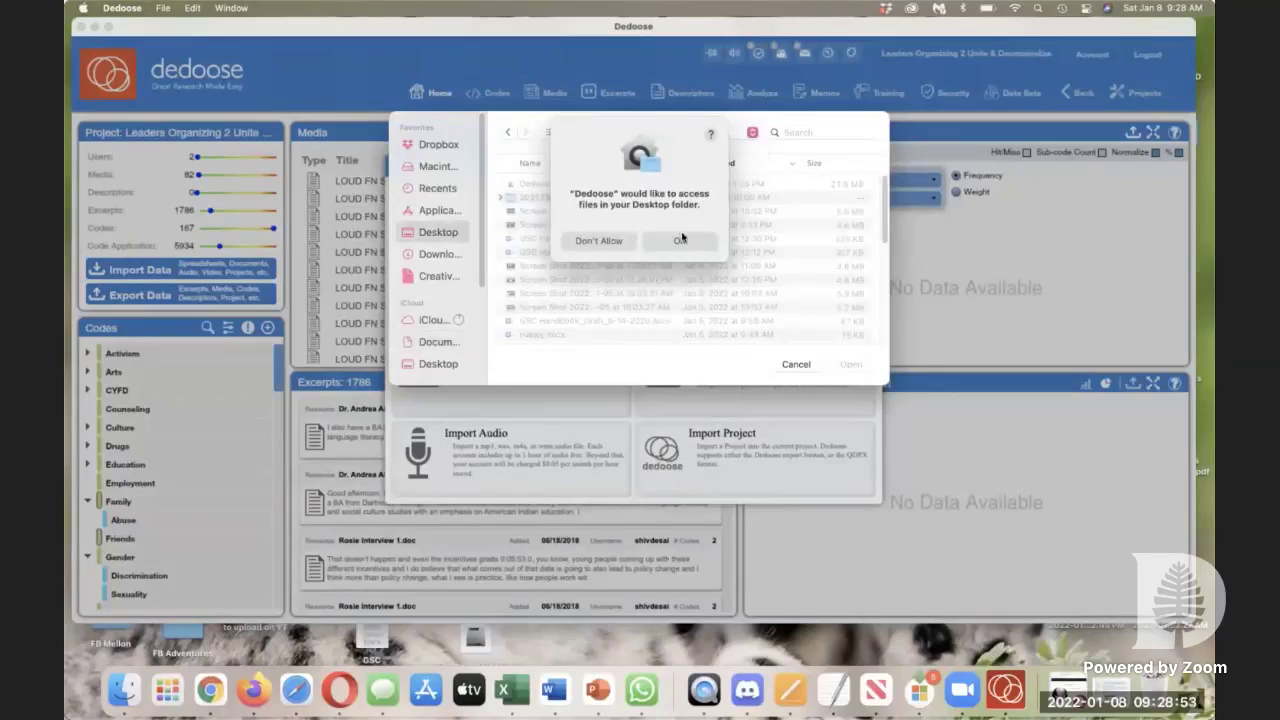
left_click(679, 241)
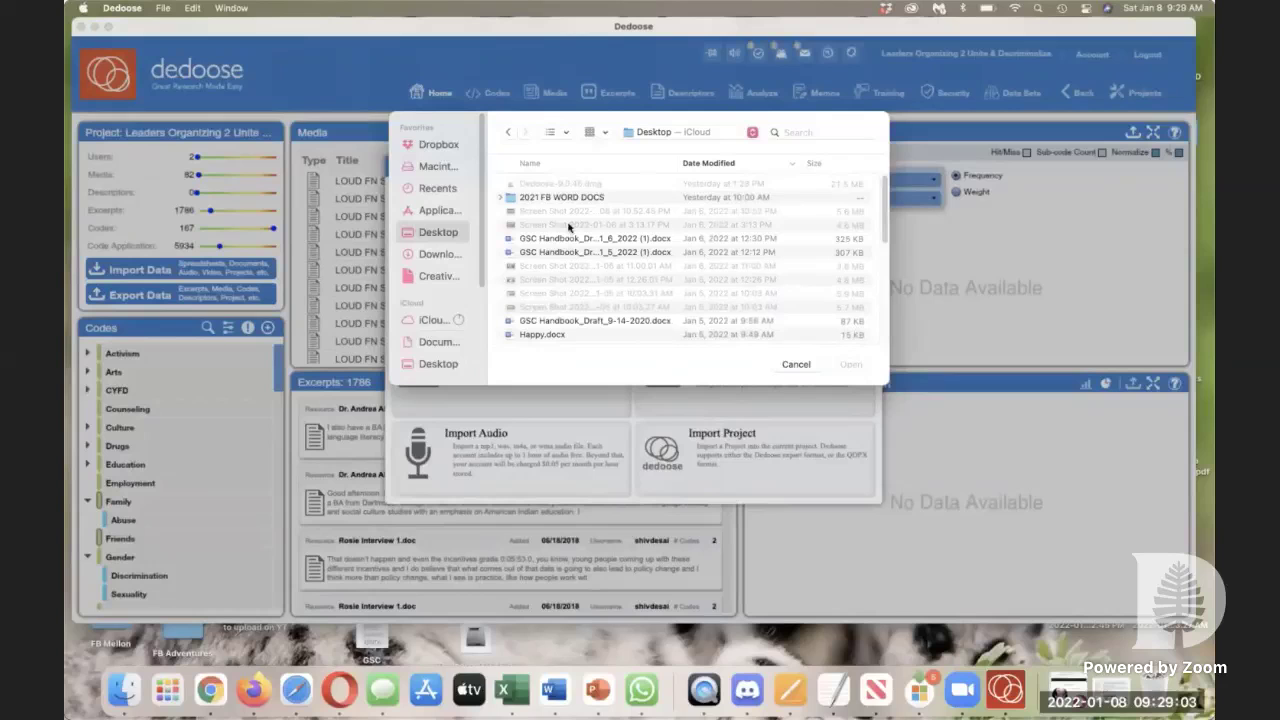
Step: Import Coyote Framework.docx from the proposal folder on the Desktop and dismiss the upload messages
scroll(563, 308, "down", 5)
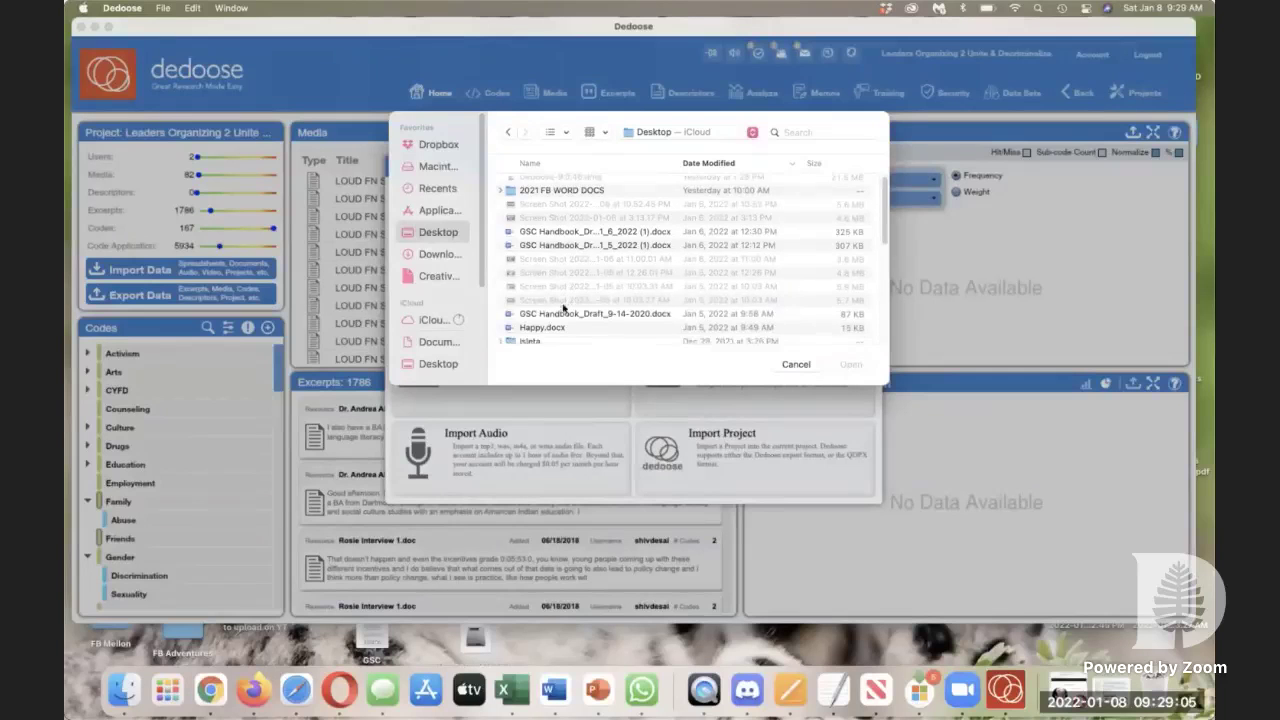
scroll(577, 304, "down", 4)
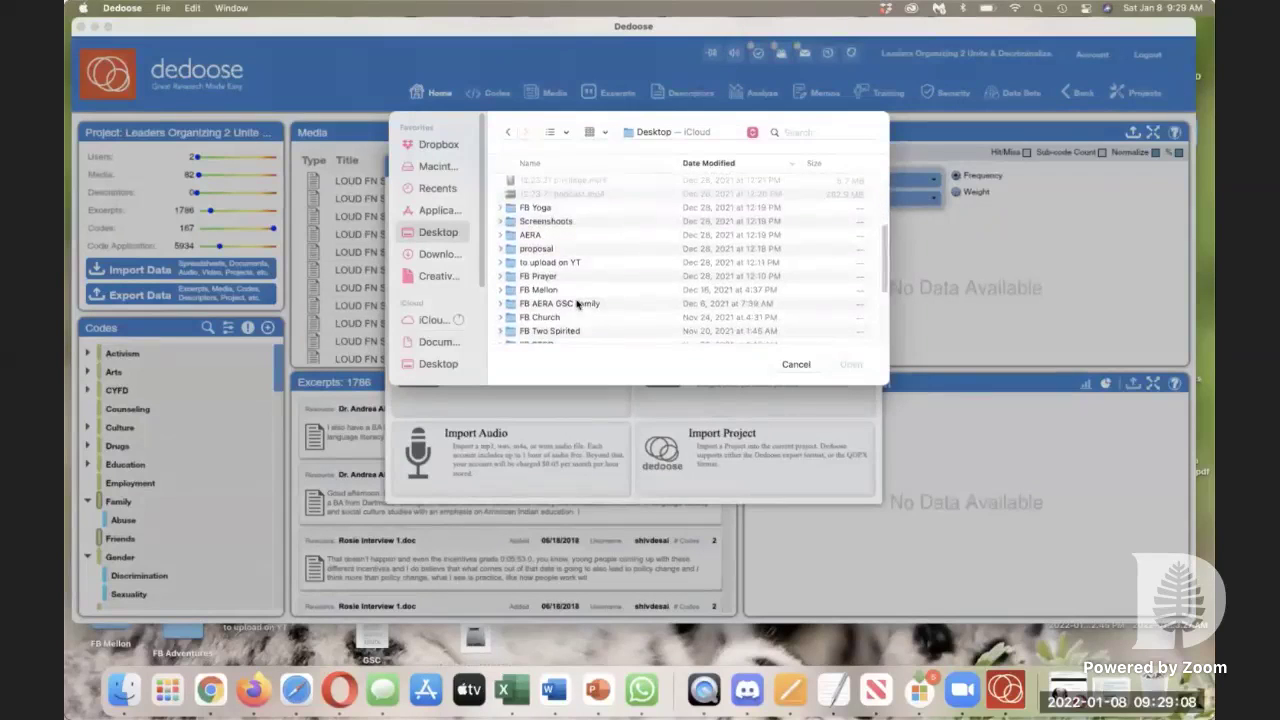
double_click(549, 249)
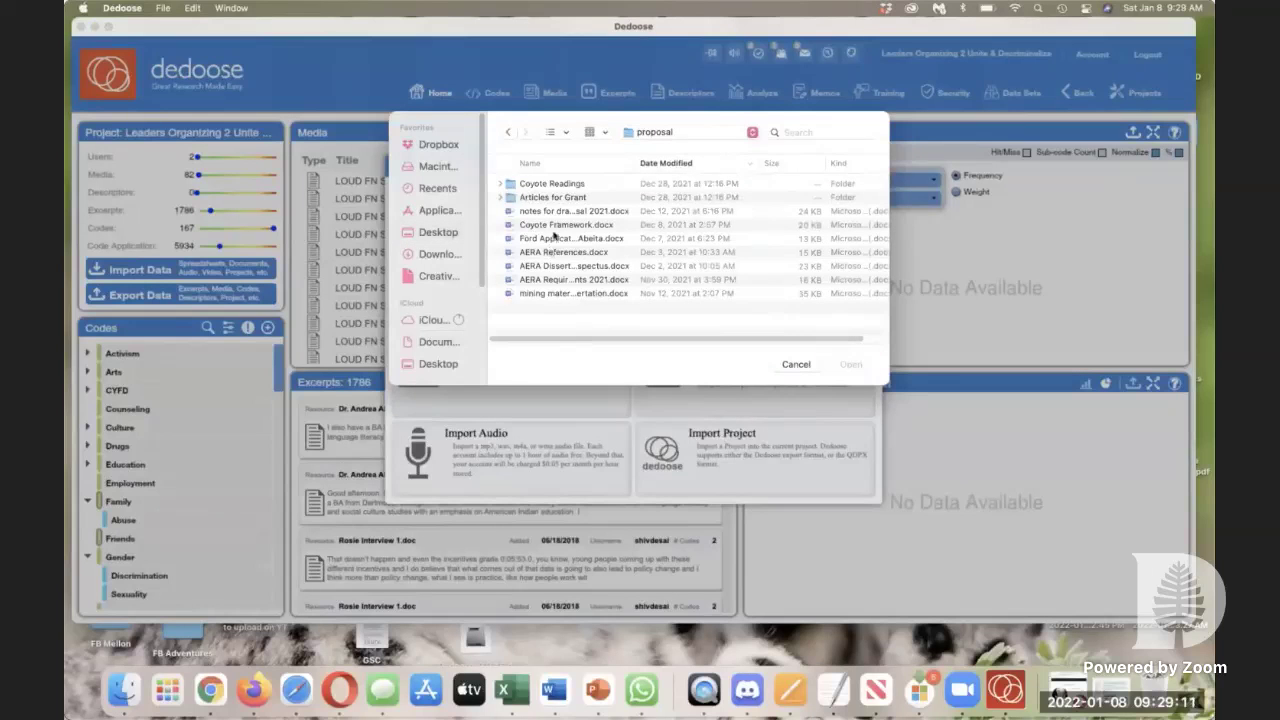
double_click(561, 225)
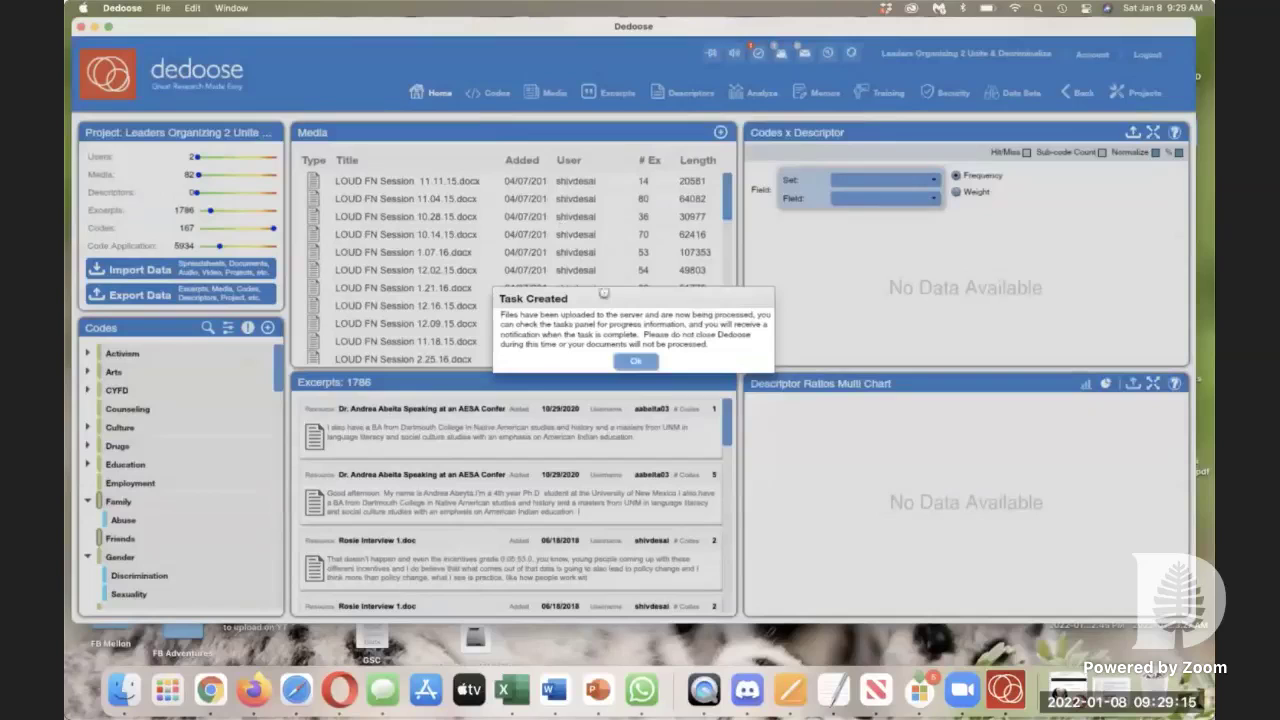
left_click(636, 361)
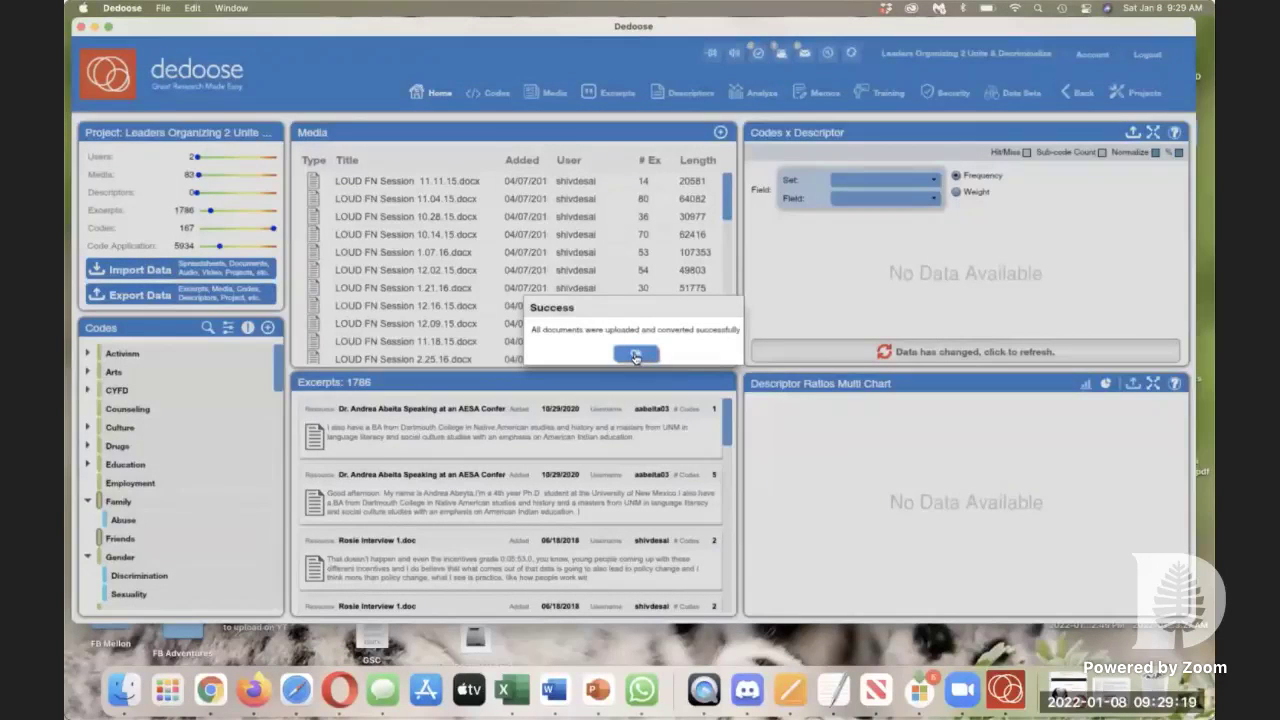
left_click(636, 355)
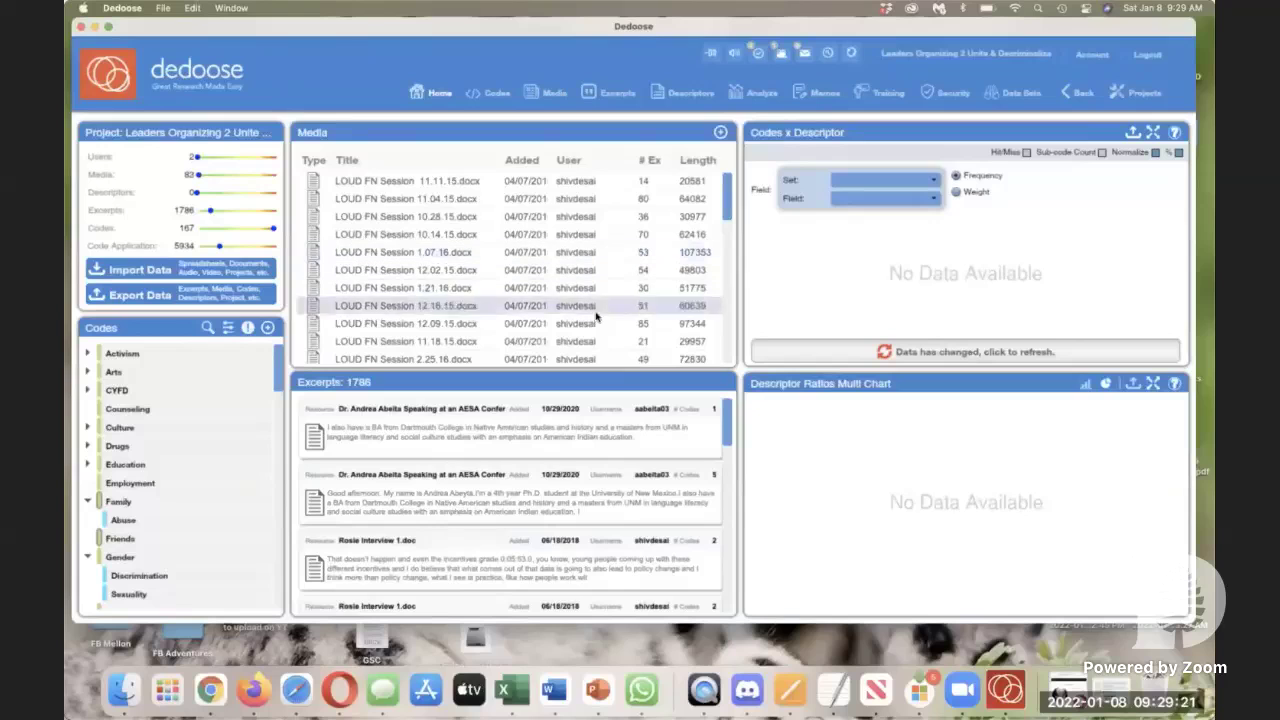
Step: Open the imported Coyote Framework.docx from the media list and read it through to the resources section
scroll(596, 317, "down", 10)
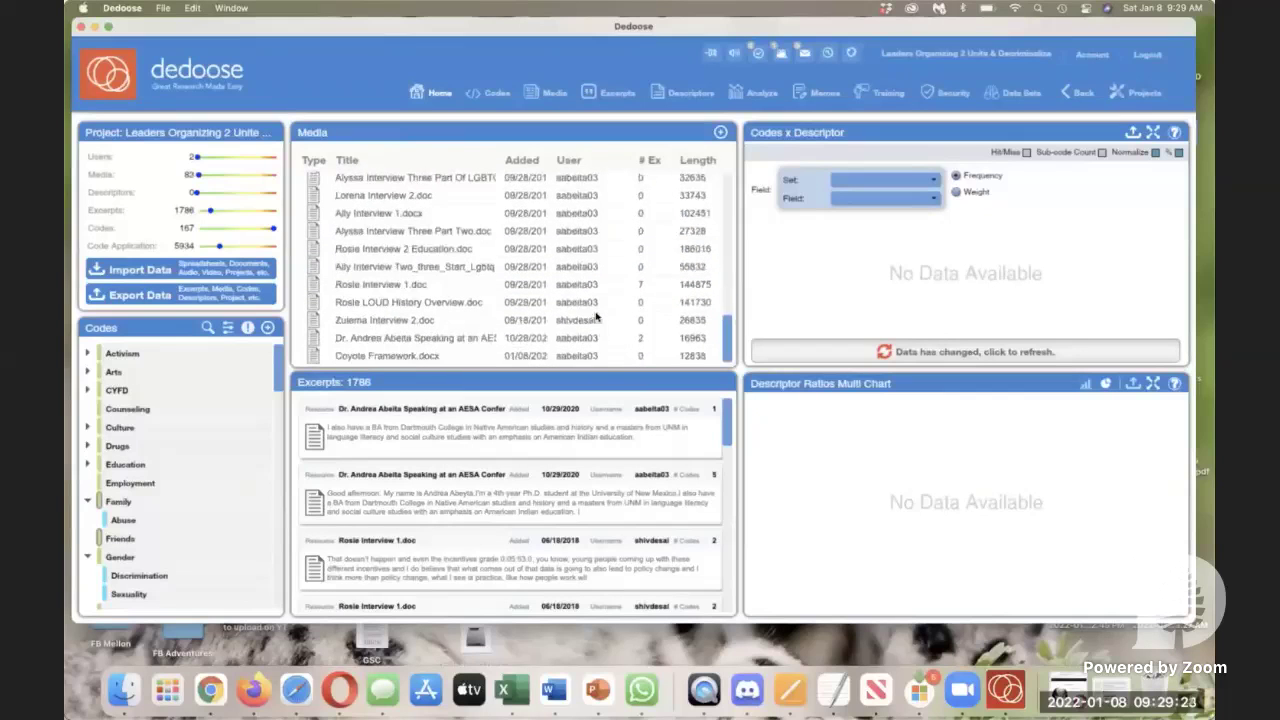
double_click(420, 356)
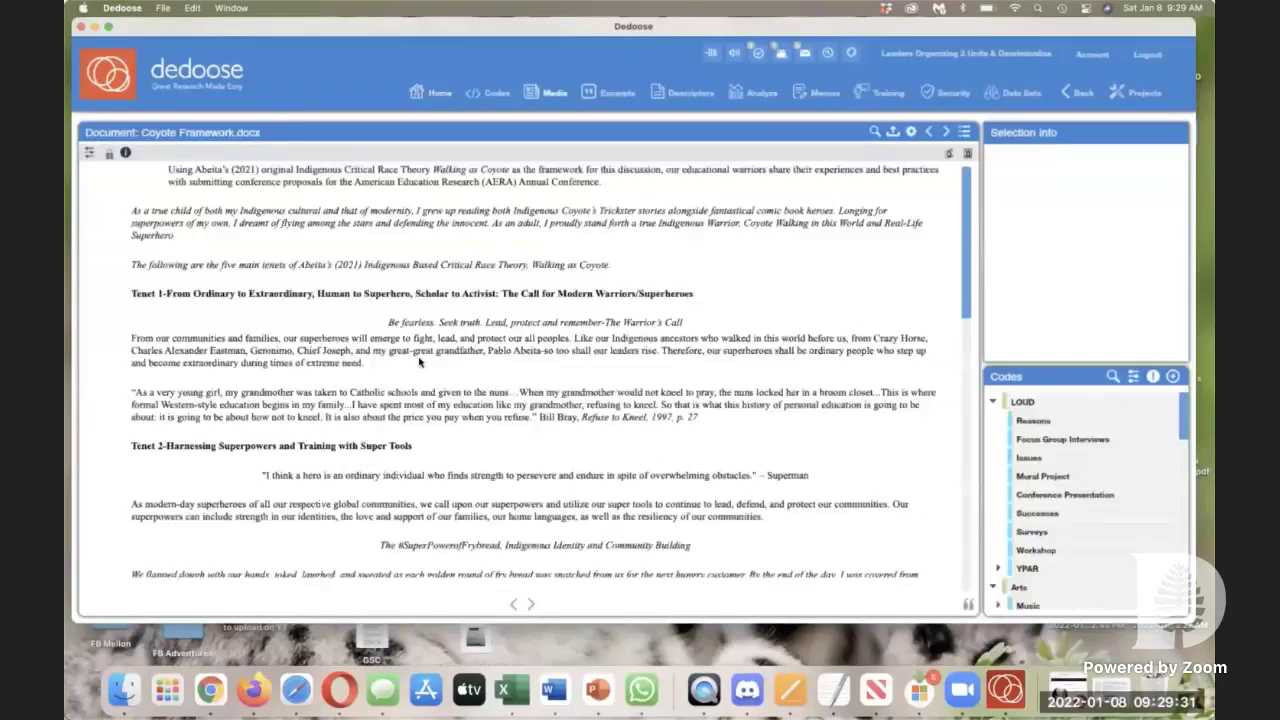
scroll(419, 361, "down", 20)
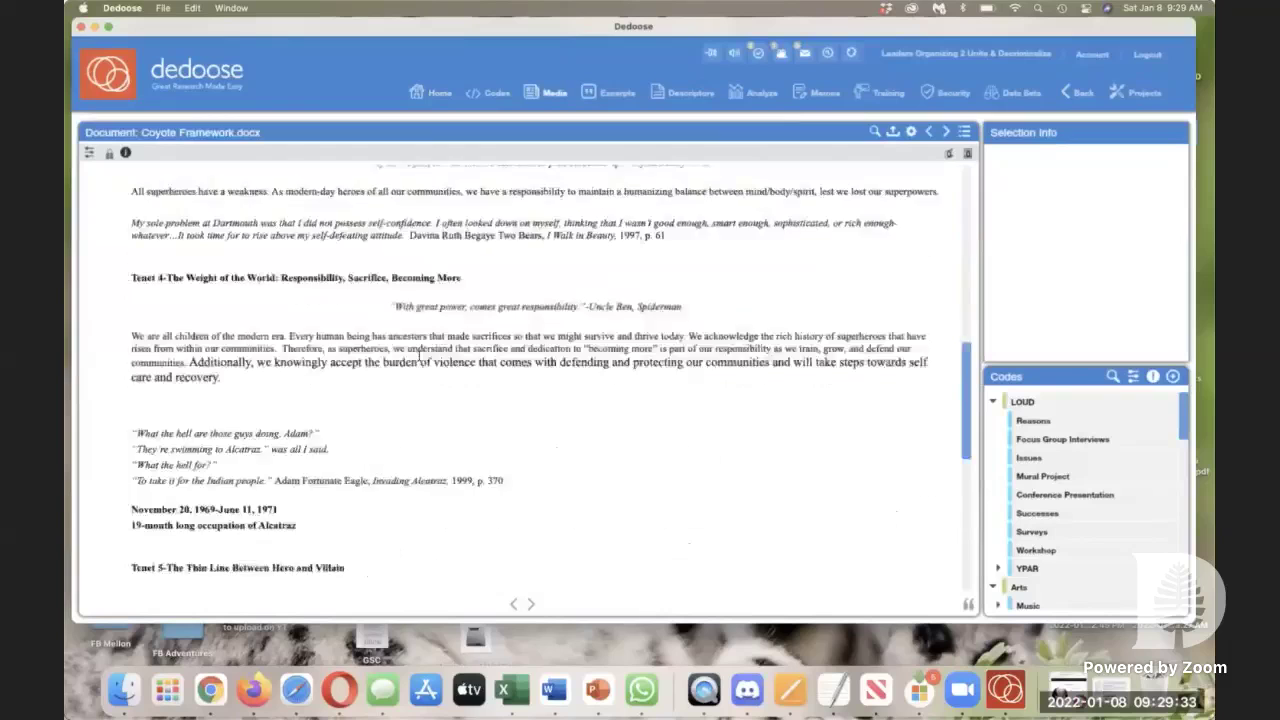
scroll(419, 356, "down", 2)
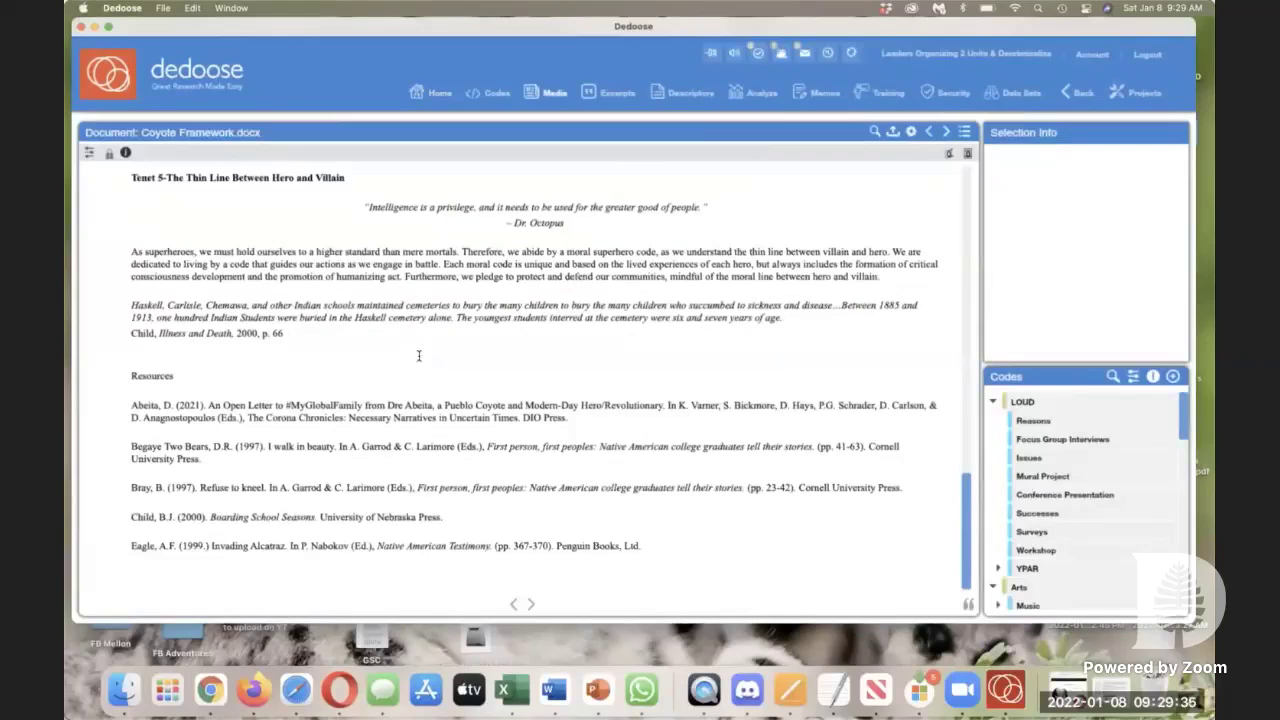
Step: Select the opening "As a true child" paragraph and collapse the LOUD, Arts, CYFD and Culture code groups
scroll(419, 356, "up", 20)
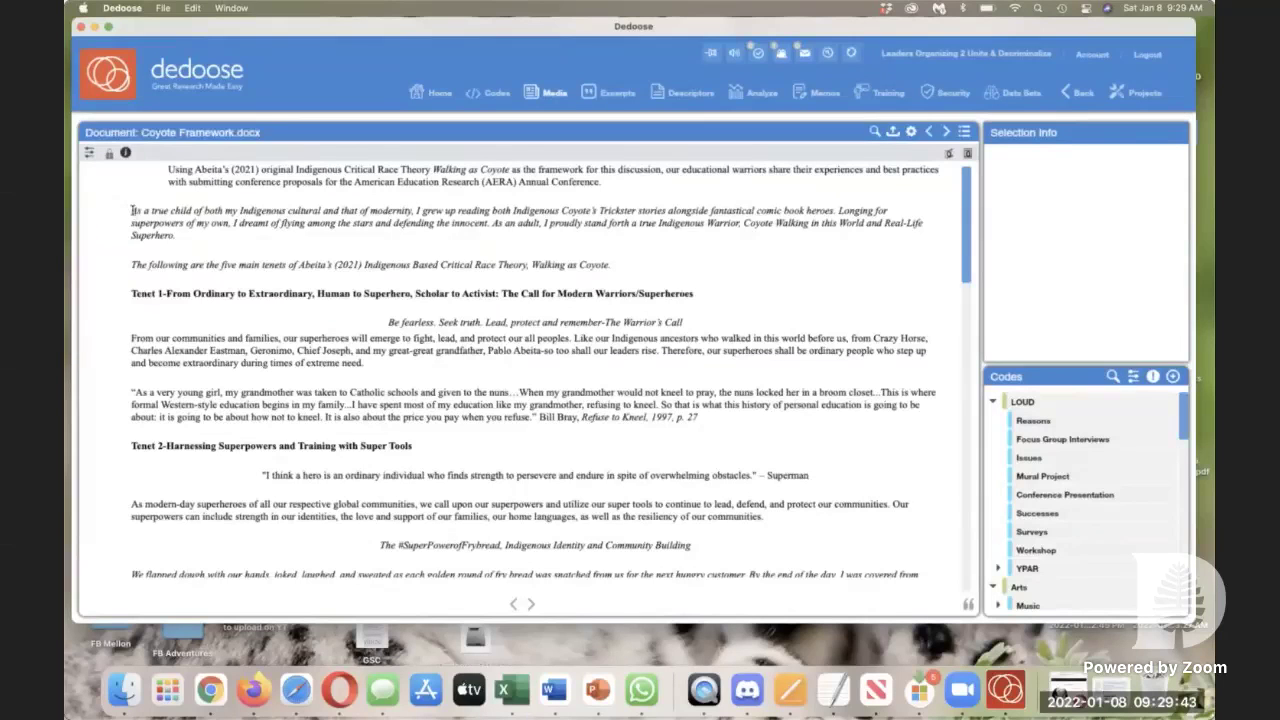
mouse_move(132, 210)
left_mouse_down()
mouse_move(140, 238)
mouse_move(194, 258)
mouse_move(122, 207)
left_mouse_up()
left_click(185, 240)
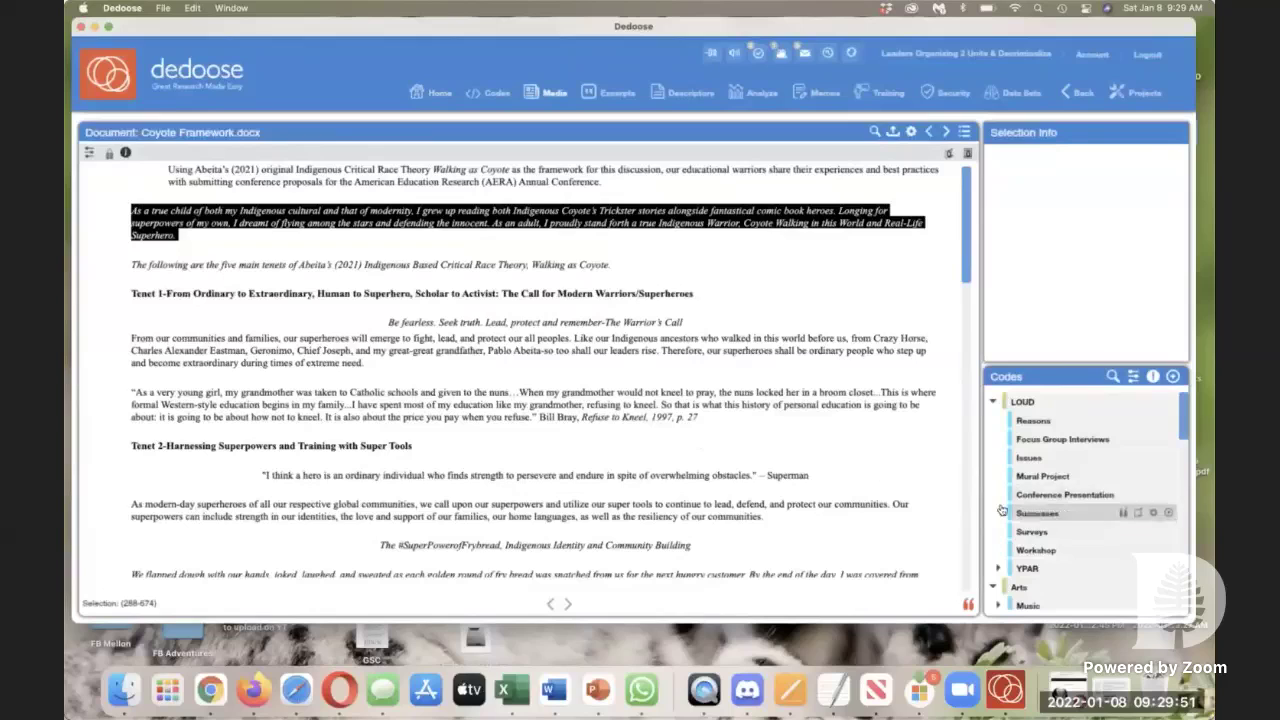
scroll(1040, 480, "down", 1)
scroll(1036, 452, "up", 1)
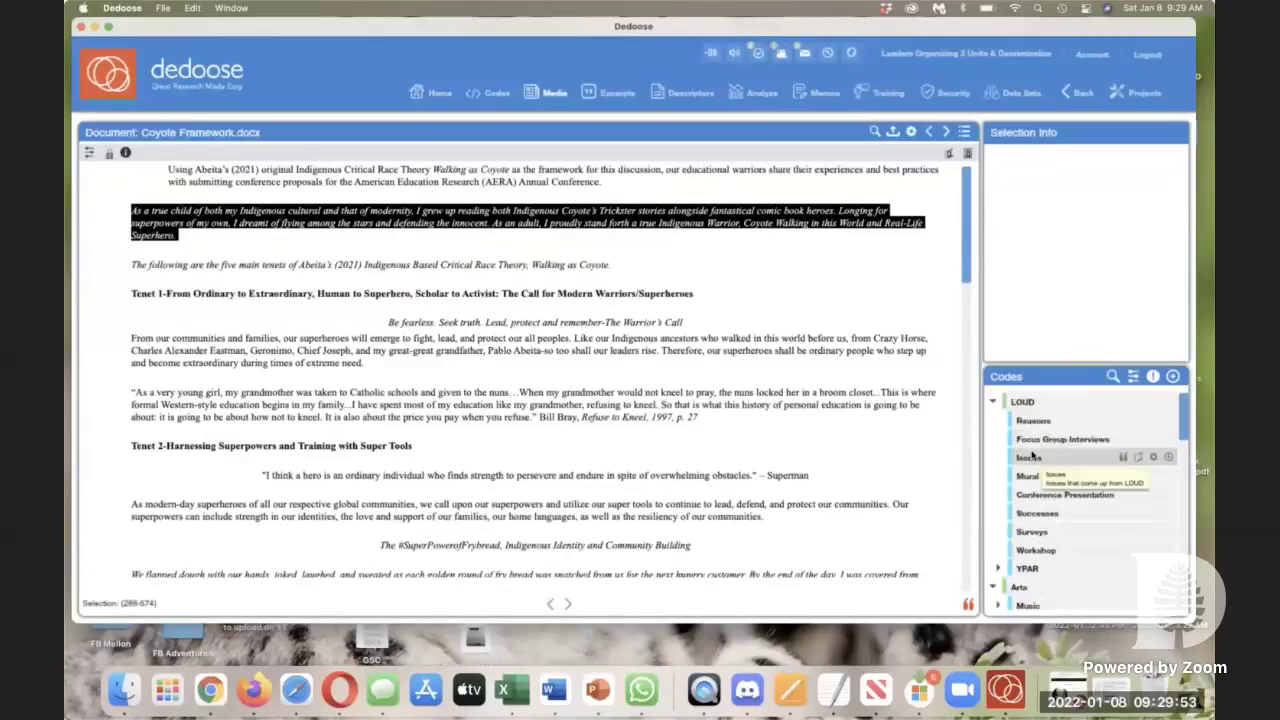
left_click(992, 403)
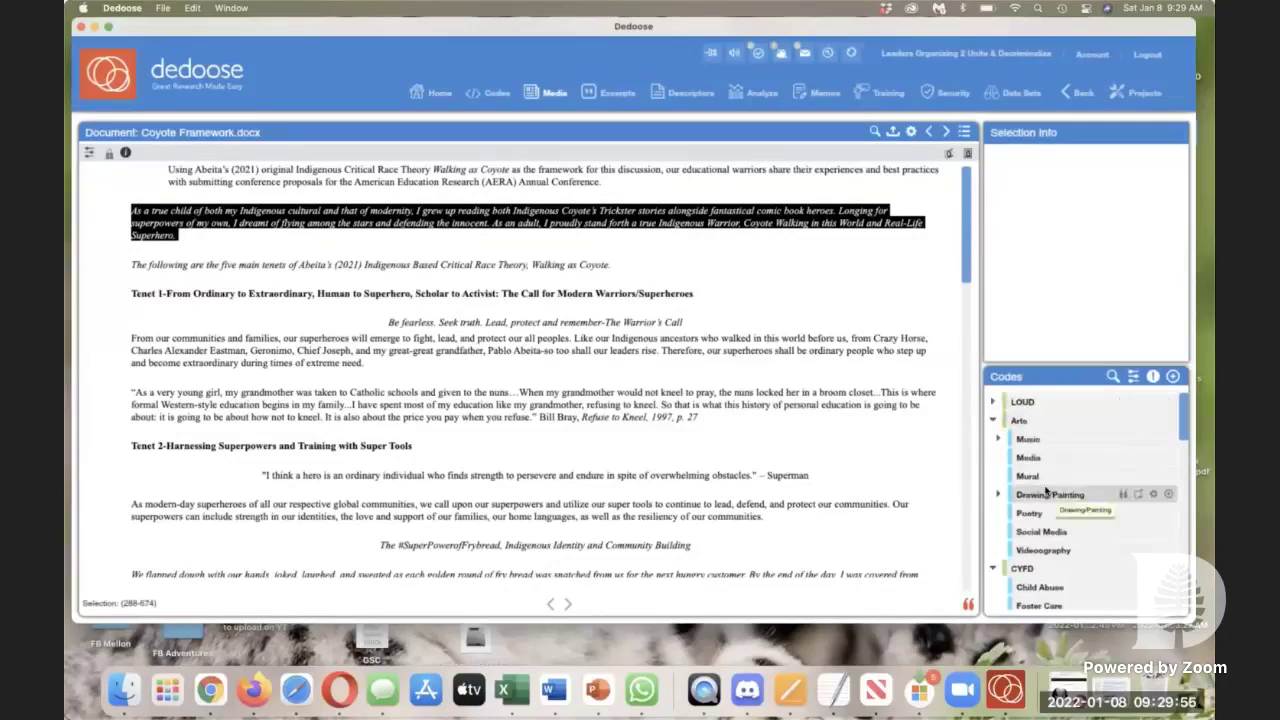
left_click(993, 421)
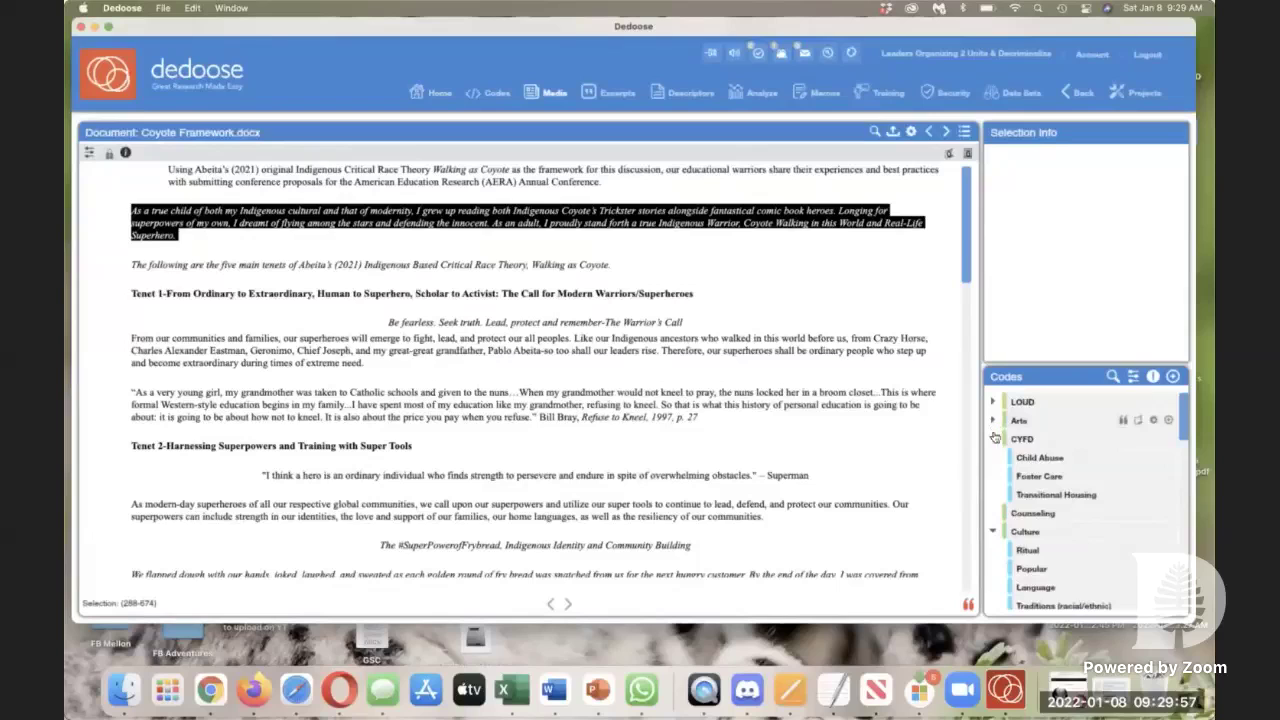
left_click(993, 439)
left_click(993, 477)
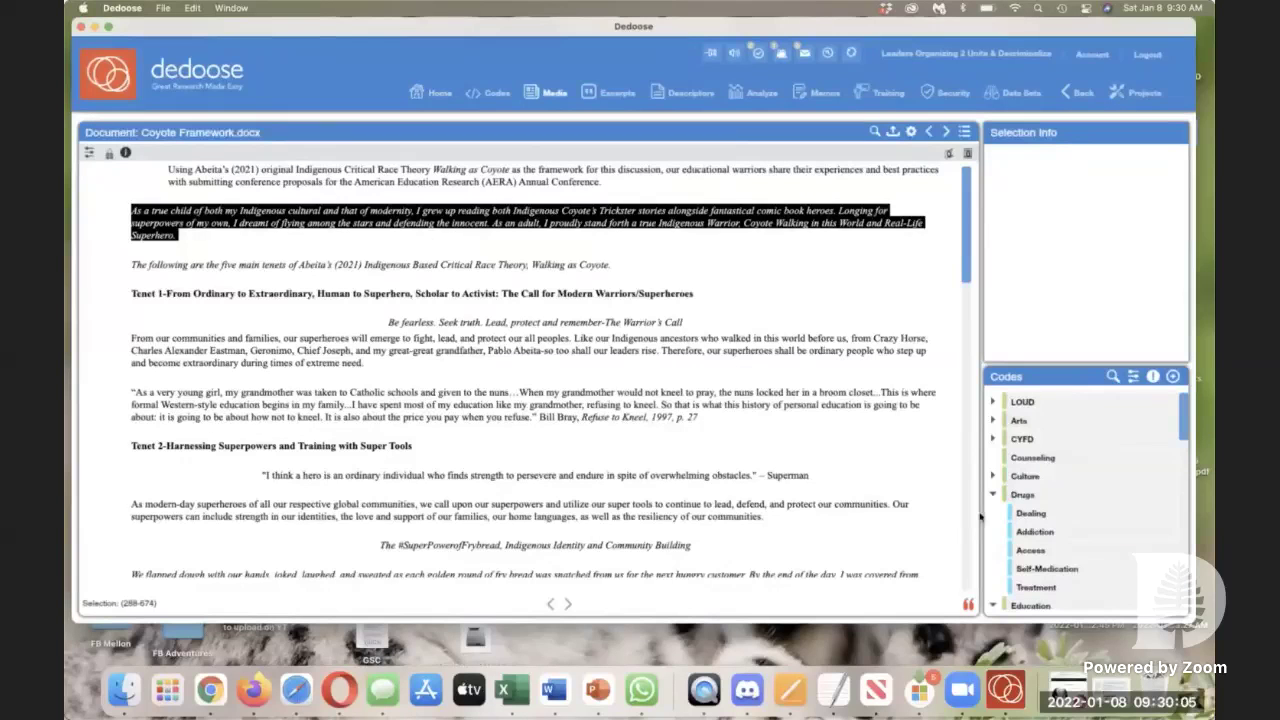
Step: Reselect the full "As a true child" paragraph and apply the Culture code to it
left_click(365, 363)
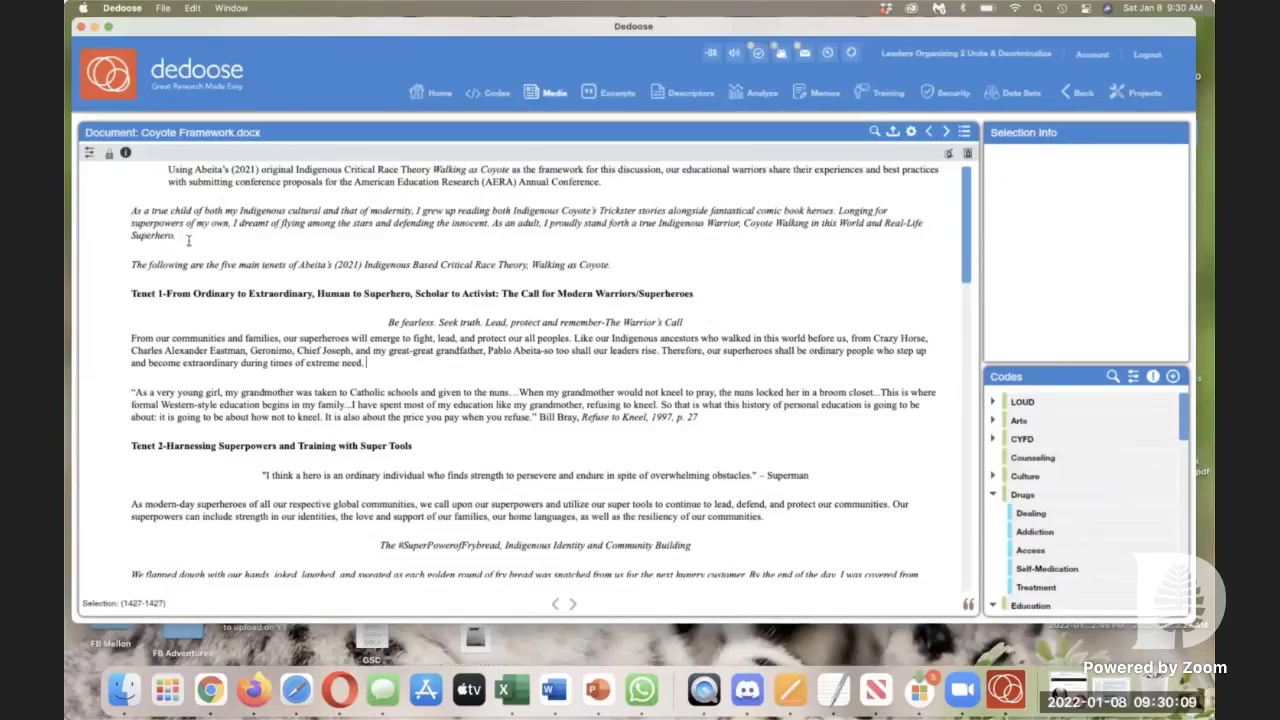
left_click_drag(196, 240, 100, 209)
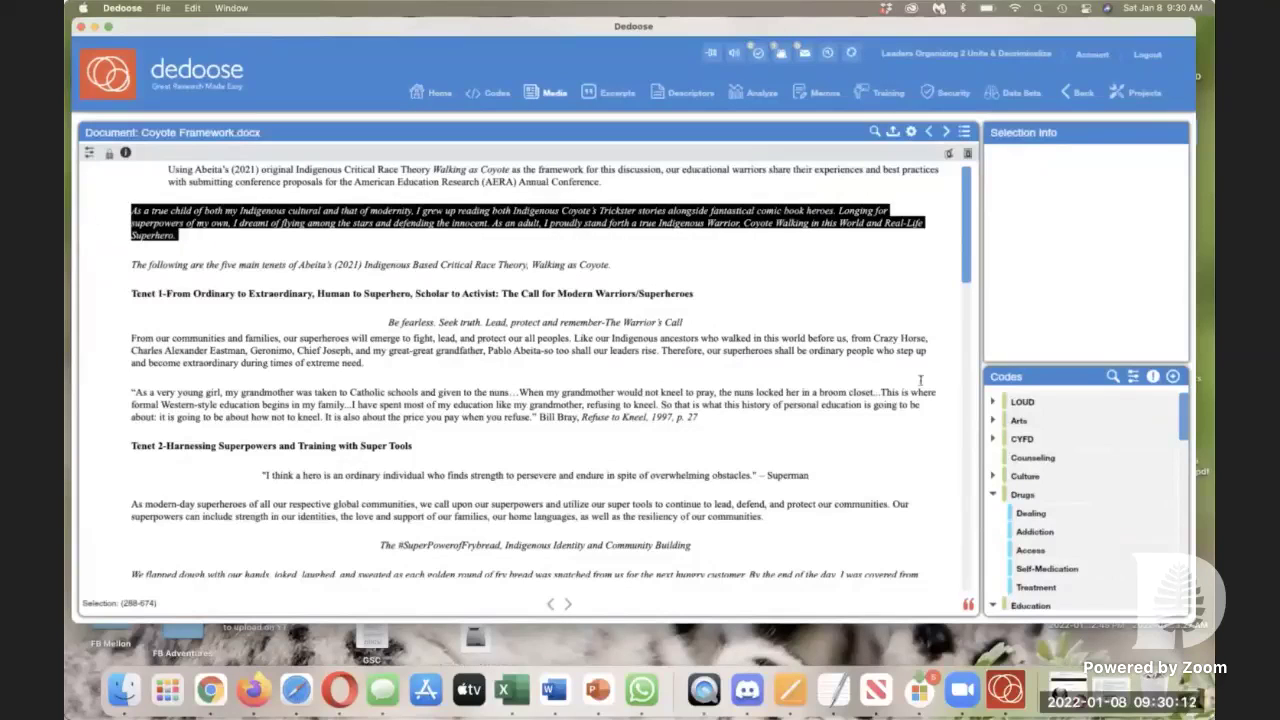
double_click(1026, 477)
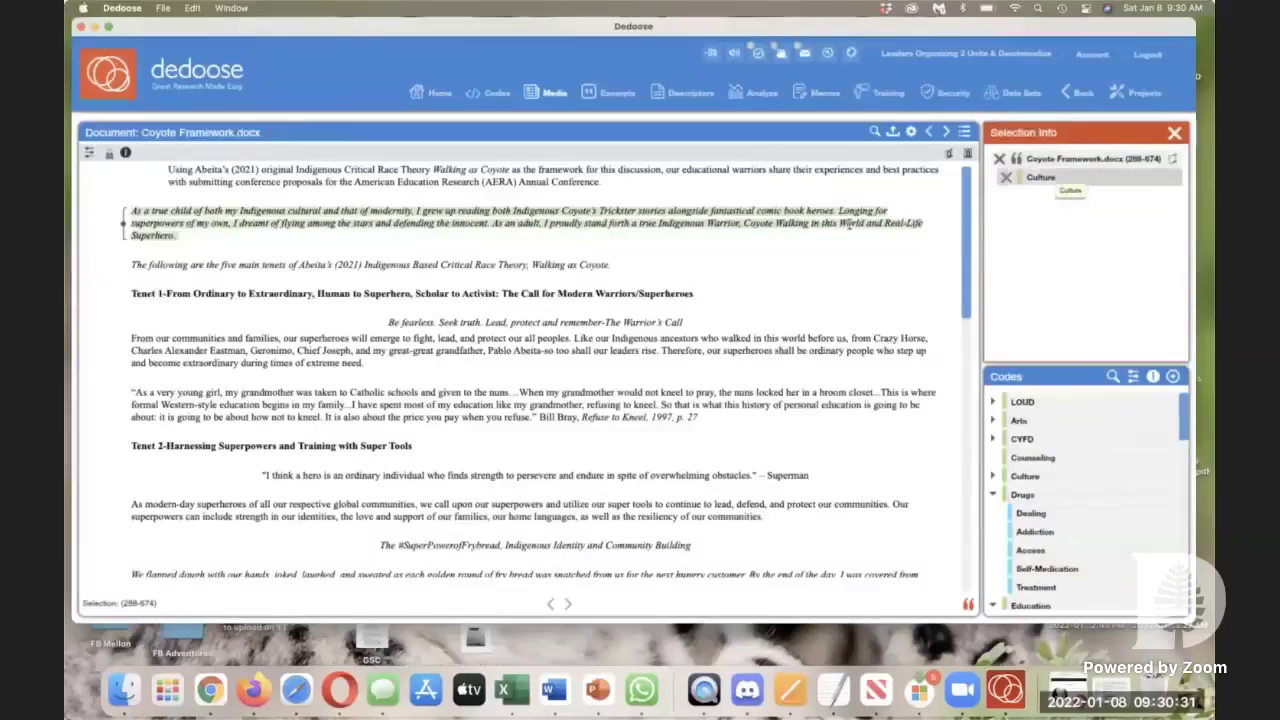
Step: Code the phrase "Indigenous Warrior, Coyote Walking" within the same paragraph with Ritual, a subcode of Culture
left_click(662, 210)
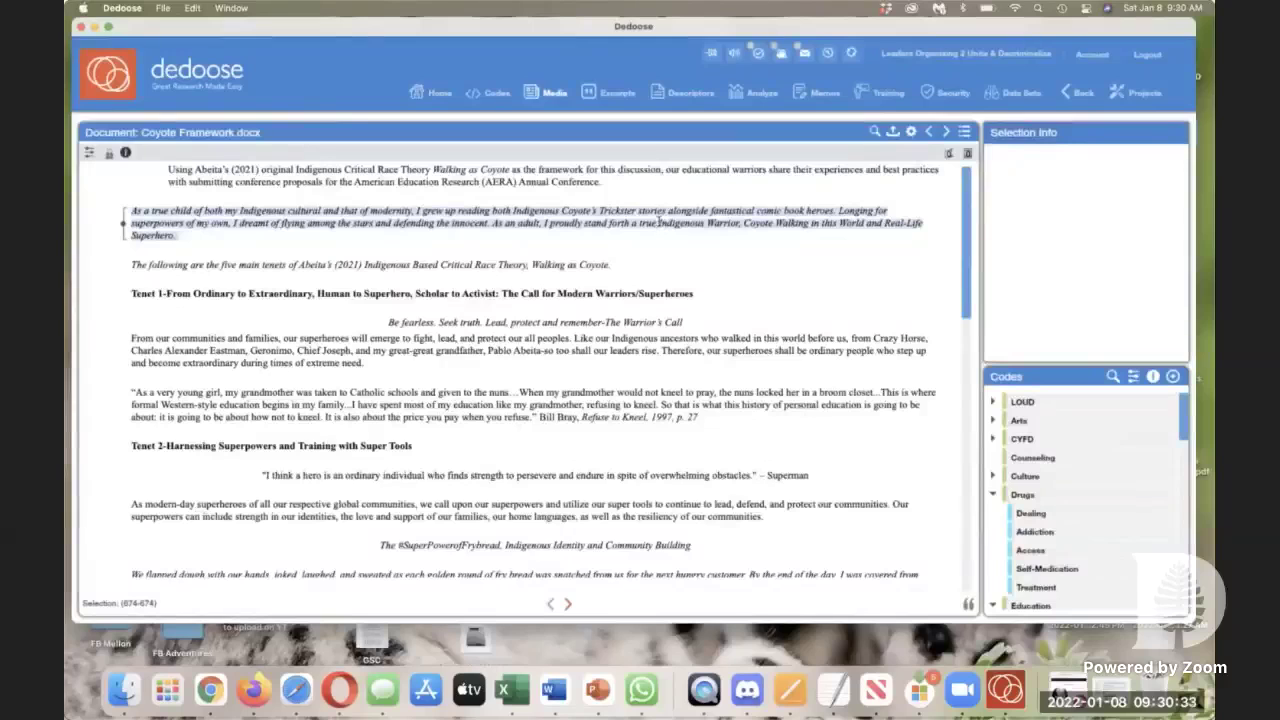
left_click_drag(659, 222, 812, 224)
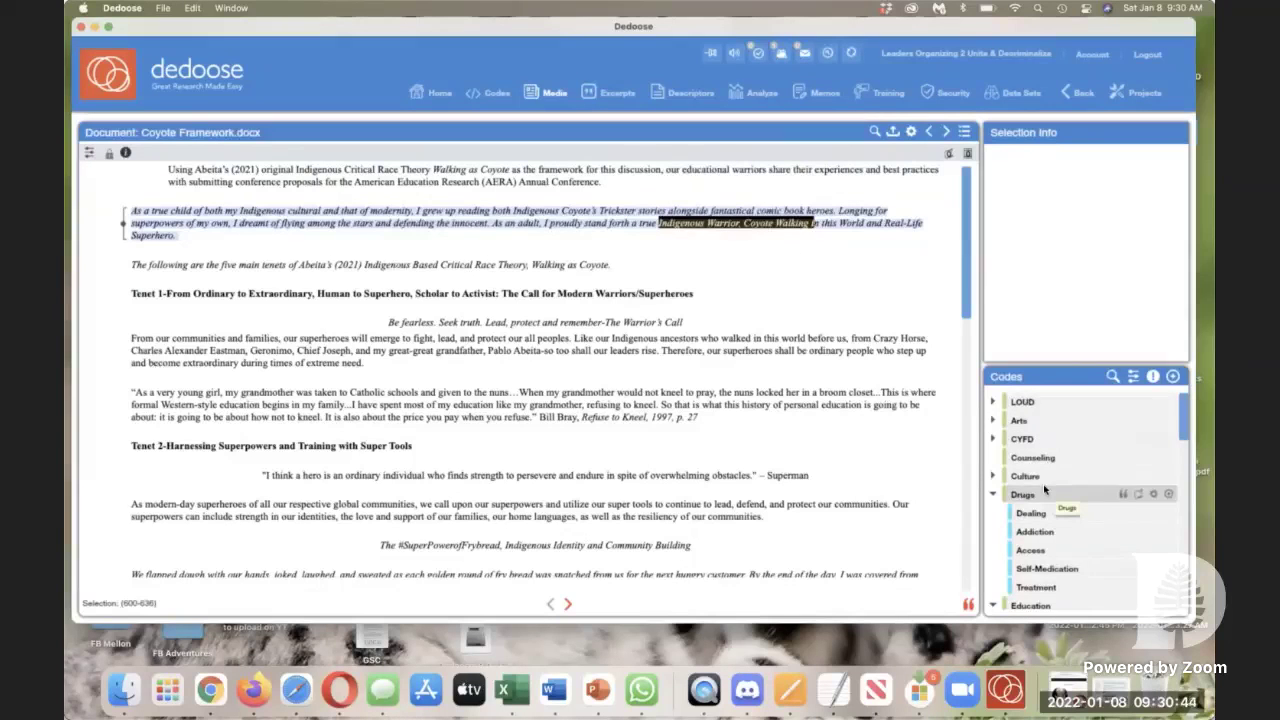
scroll(1044, 488, "down", 3)
scroll(1030, 488, "up", 3)
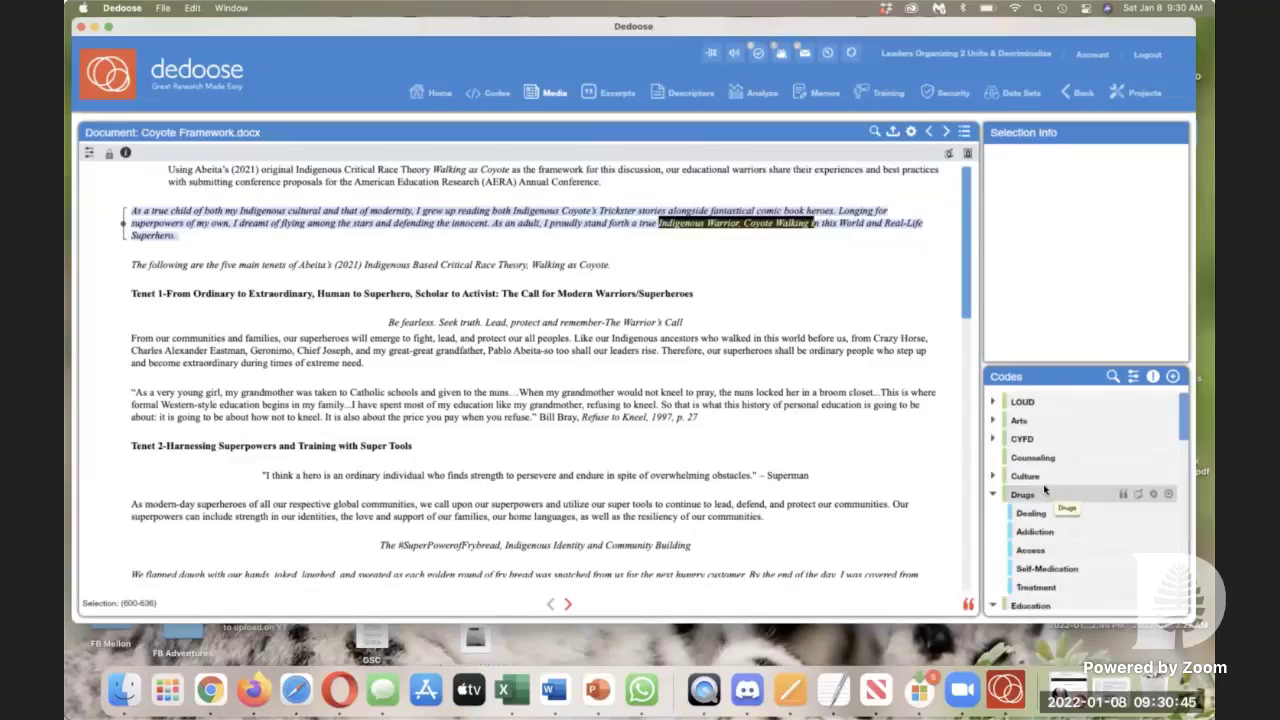
left_click(992, 477)
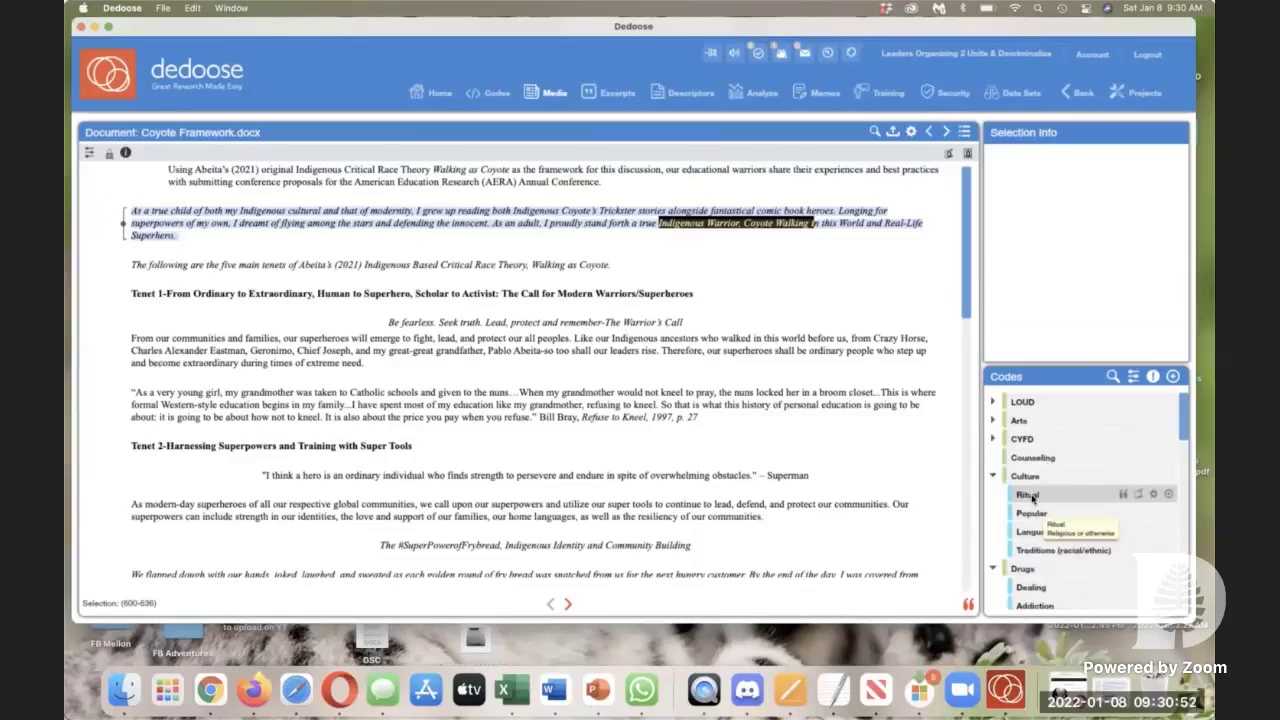
double_click(1030, 495)
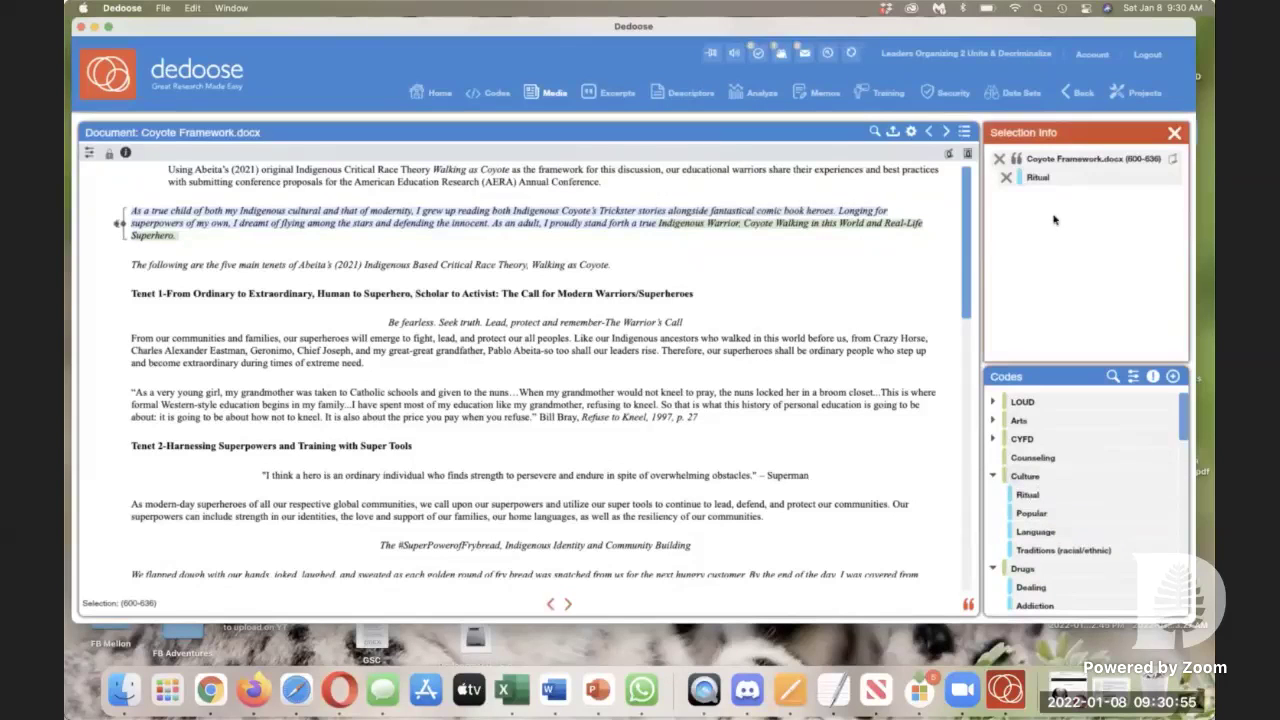
Step: Examine the coded paragraph's brackets and highlighting, browse down to Tenet 3, and try a text selection spanning Tenets 1 and 2
left_click(598, 340)
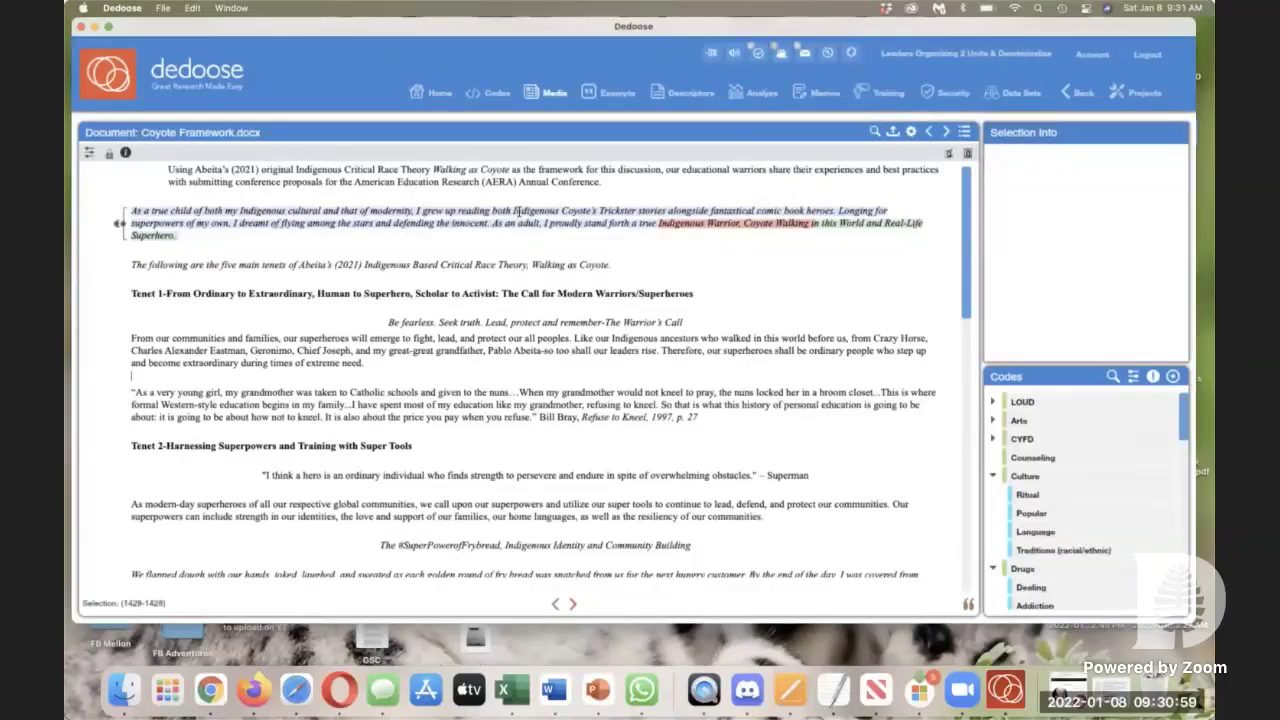
scroll(520, 267, "down", 3)
scroll(520, 267, "up", 3)
left_click(128, 212)
left_click_drag(118, 222, 364, 527)
left_click(402, 447)
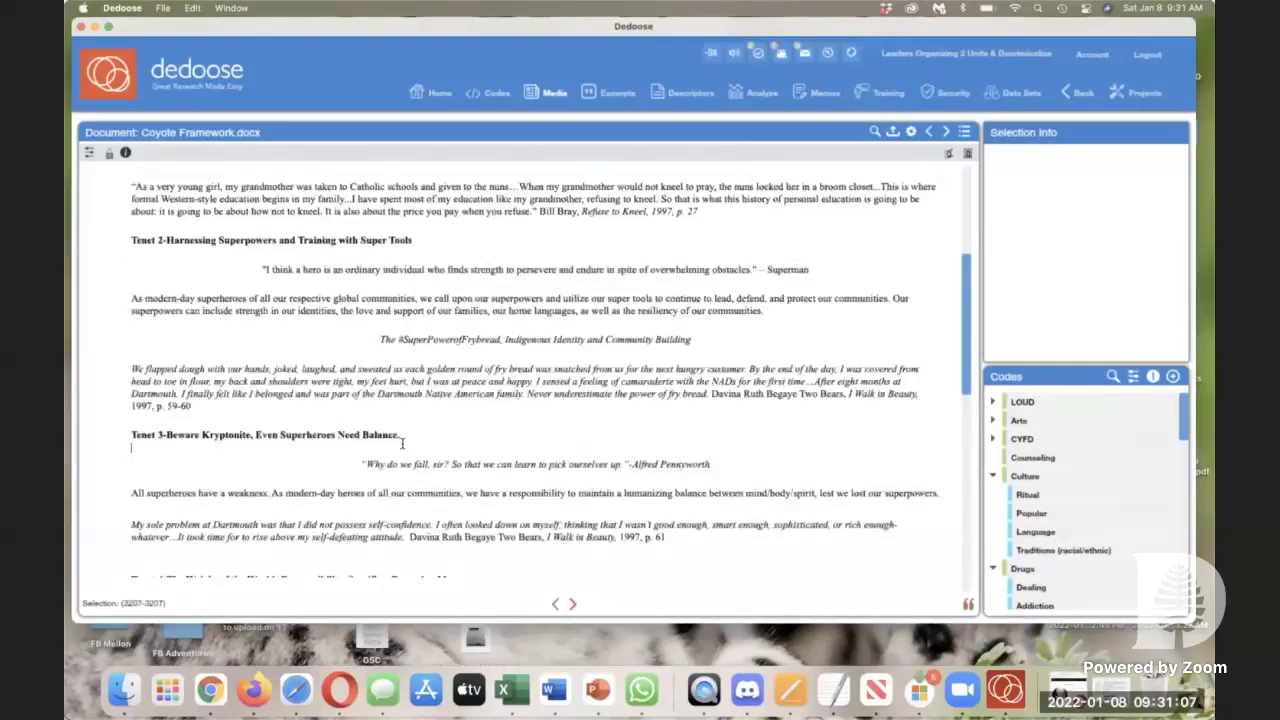
scroll(402, 445, "up", 4)
scroll(402, 443, "up", 1)
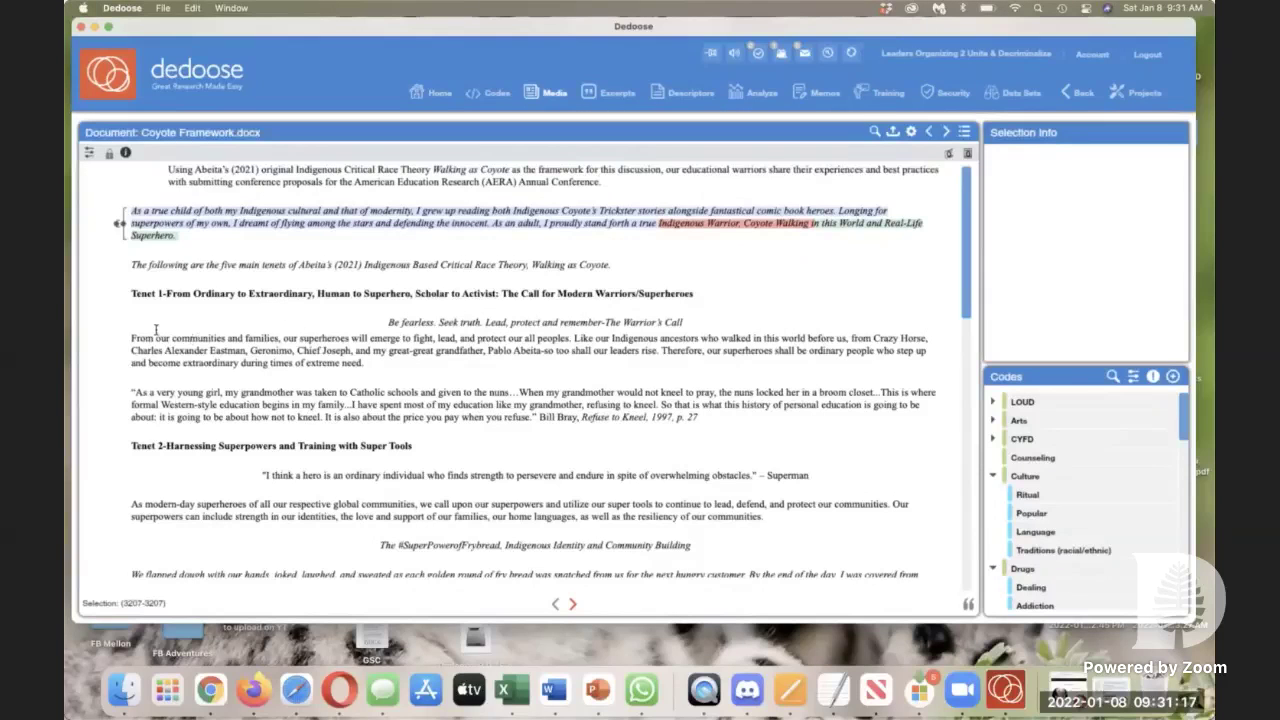
left_click_drag(130, 338, 132, 516)
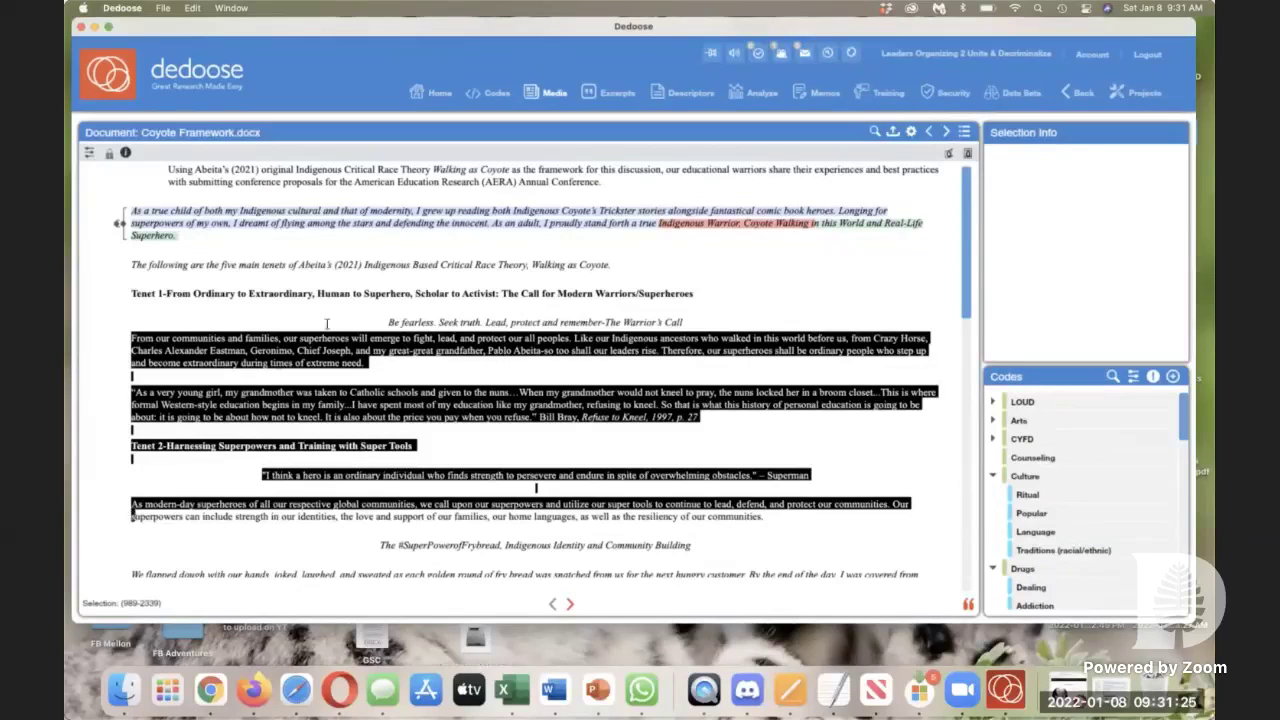
left_click(610, 228)
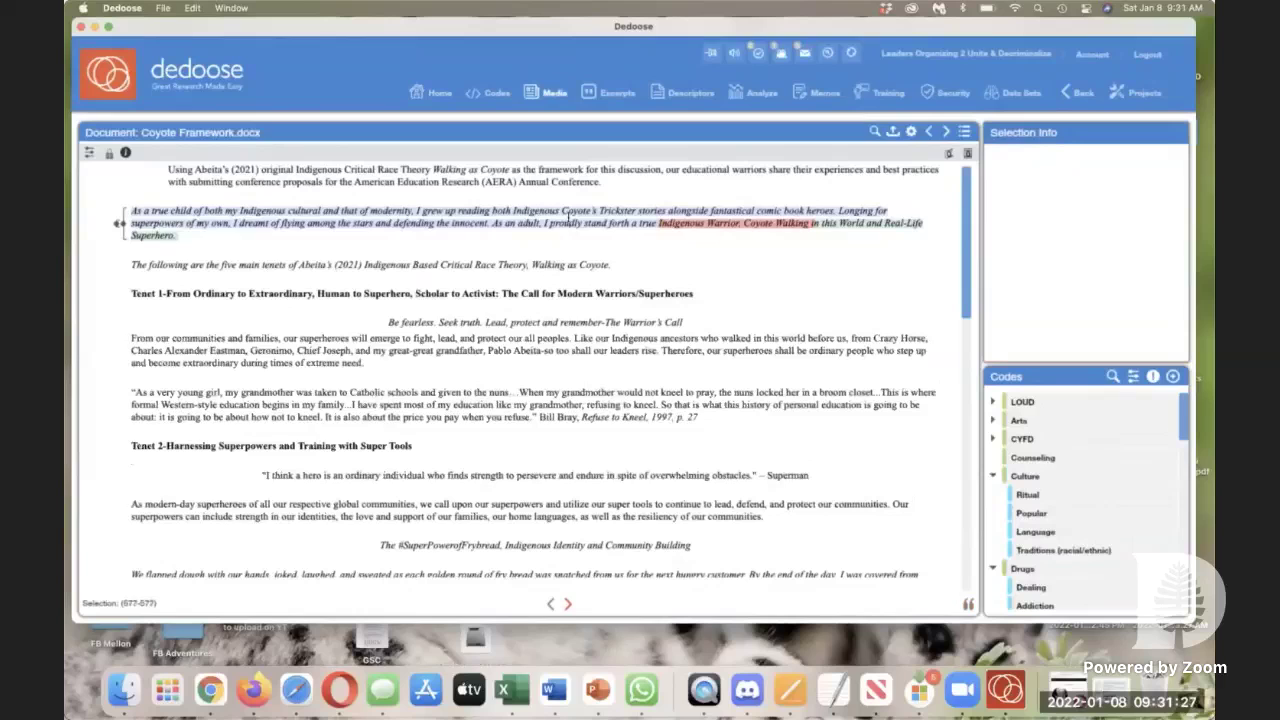
Step: Try to bring up the excerpt details by picking different words in the coded opening paragraph and the surrounding text
left_click(357, 211)
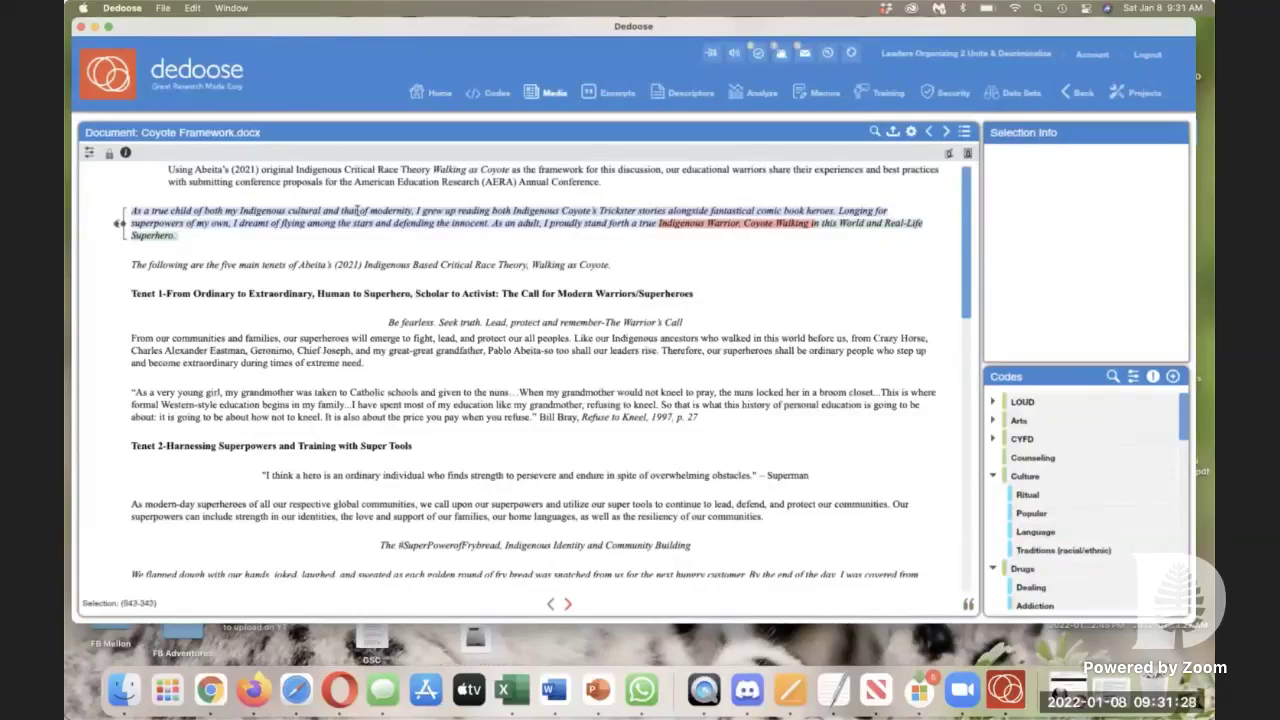
left_click(214, 304)
left_click(207, 211)
double_click(206, 211)
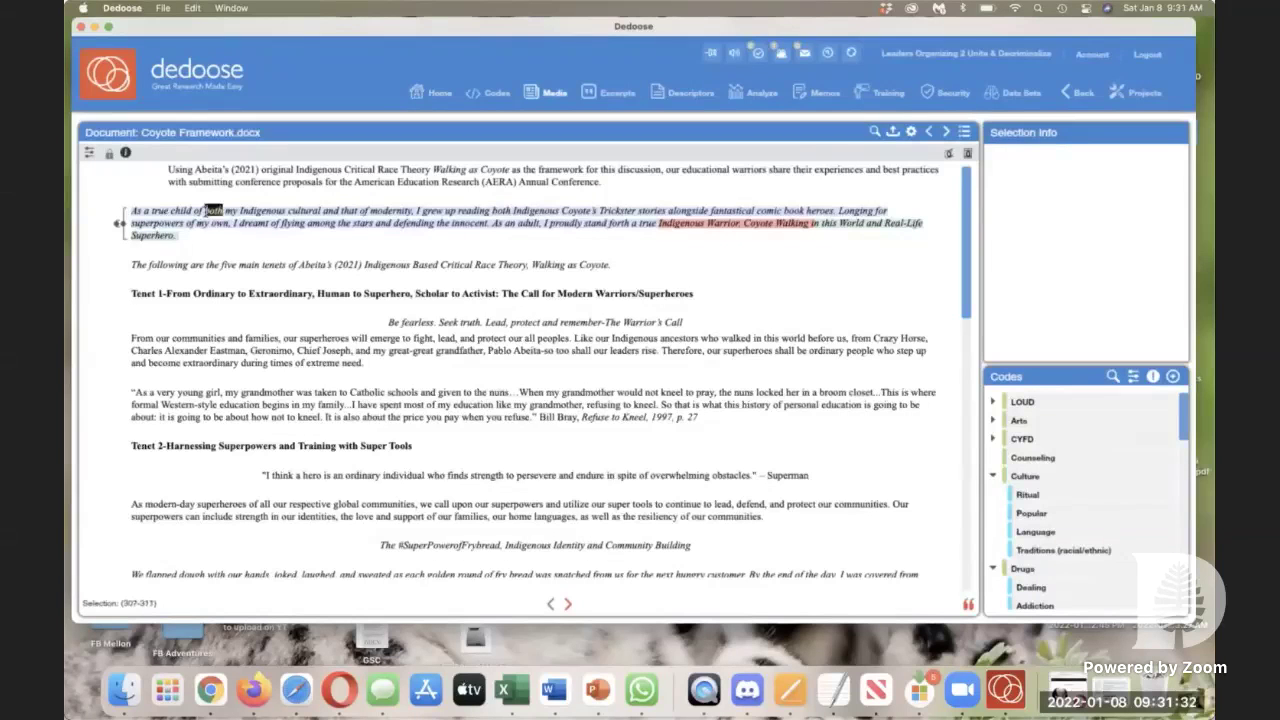
left_click(507, 527)
left_click(345, 170)
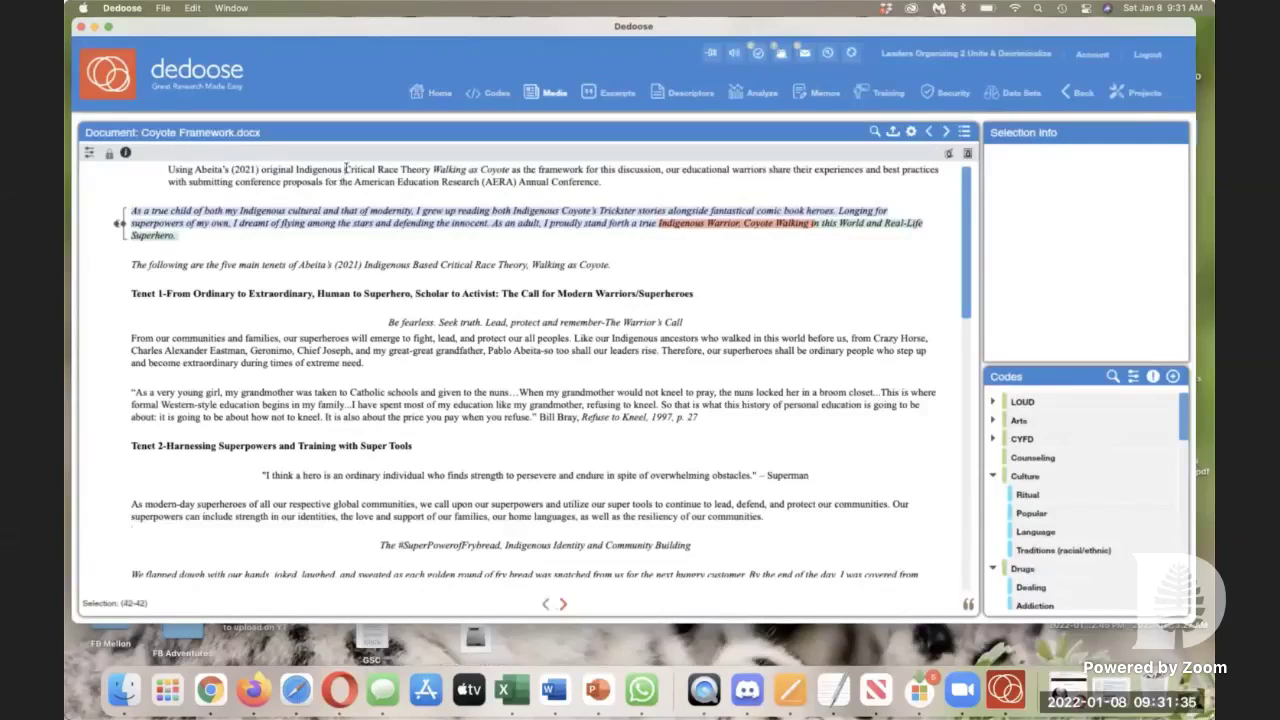
left_click(775, 224)
scroll(772, 361, "down", 15)
scroll(772, 363, "up", 15)
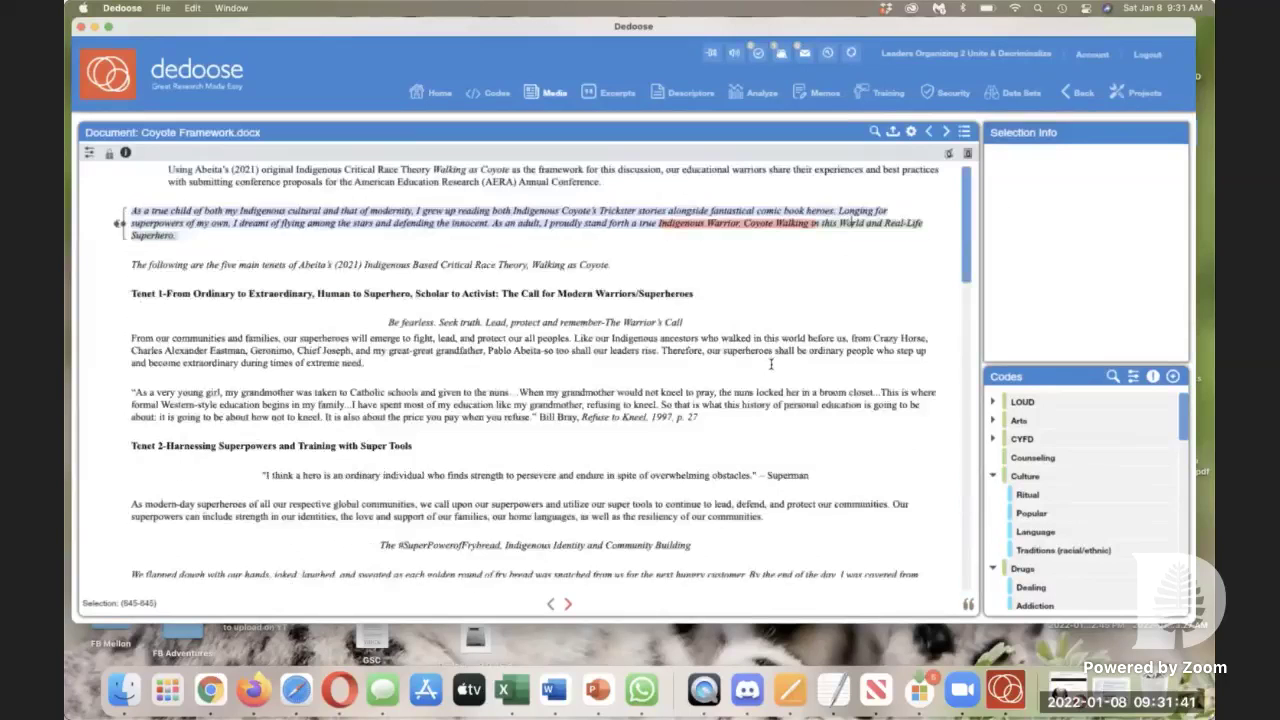
left_click(278, 326)
left_click(268, 223)
Step: Reopen Coyote Framework.docx from the home dashboard's media list and dismiss the past-due account notices without paying
left_click(553, 93)
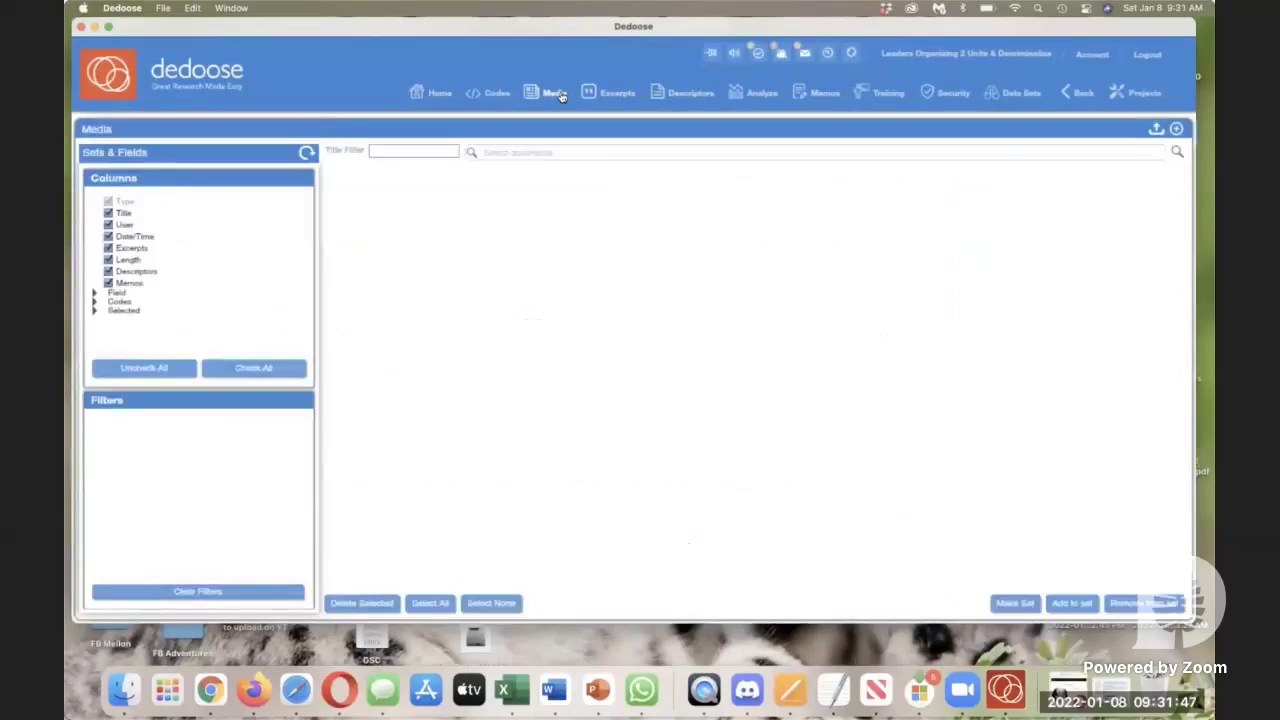
left_click(539, 285)
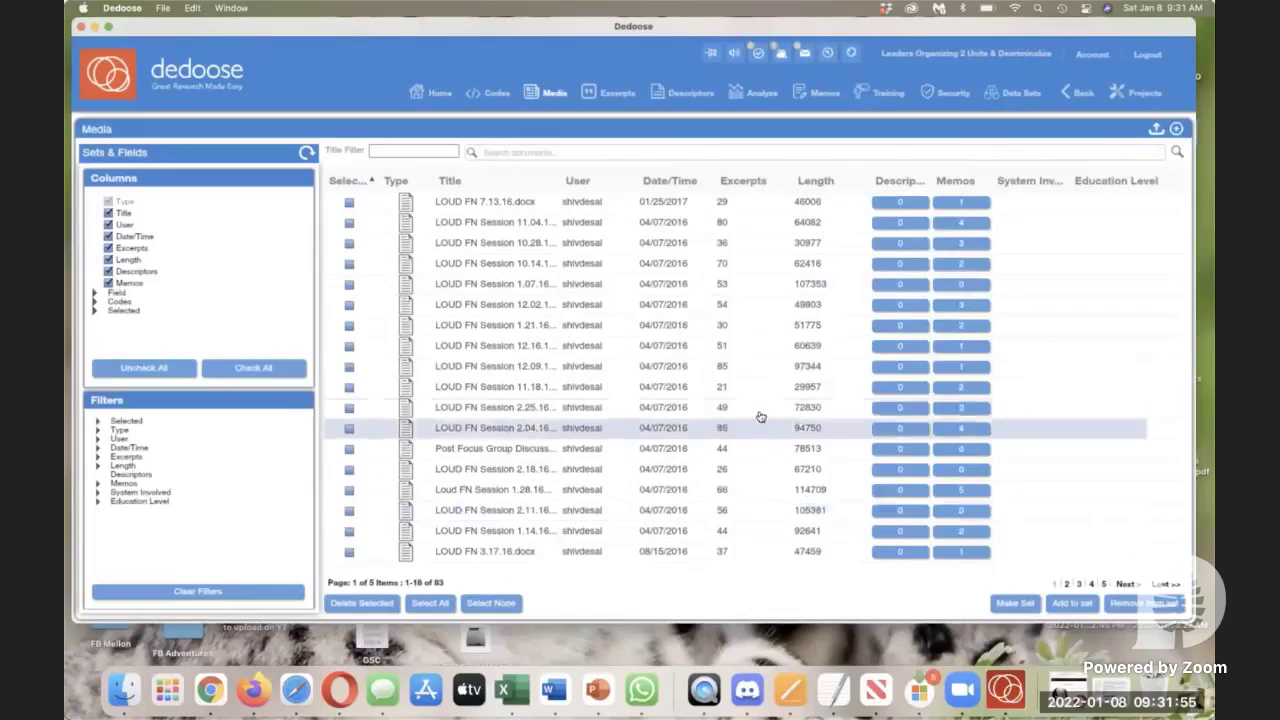
left_click(439, 95)
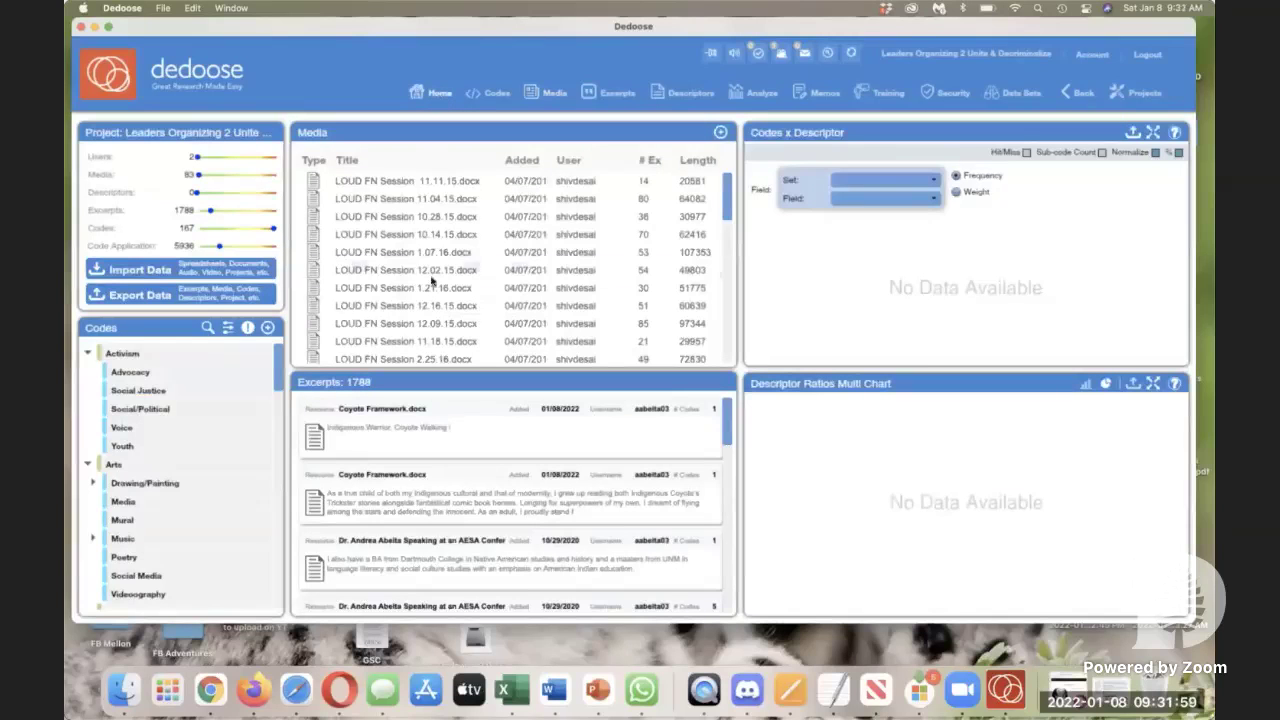
scroll(430, 279, "down", 10)
scroll(431, 282, "down", 3)
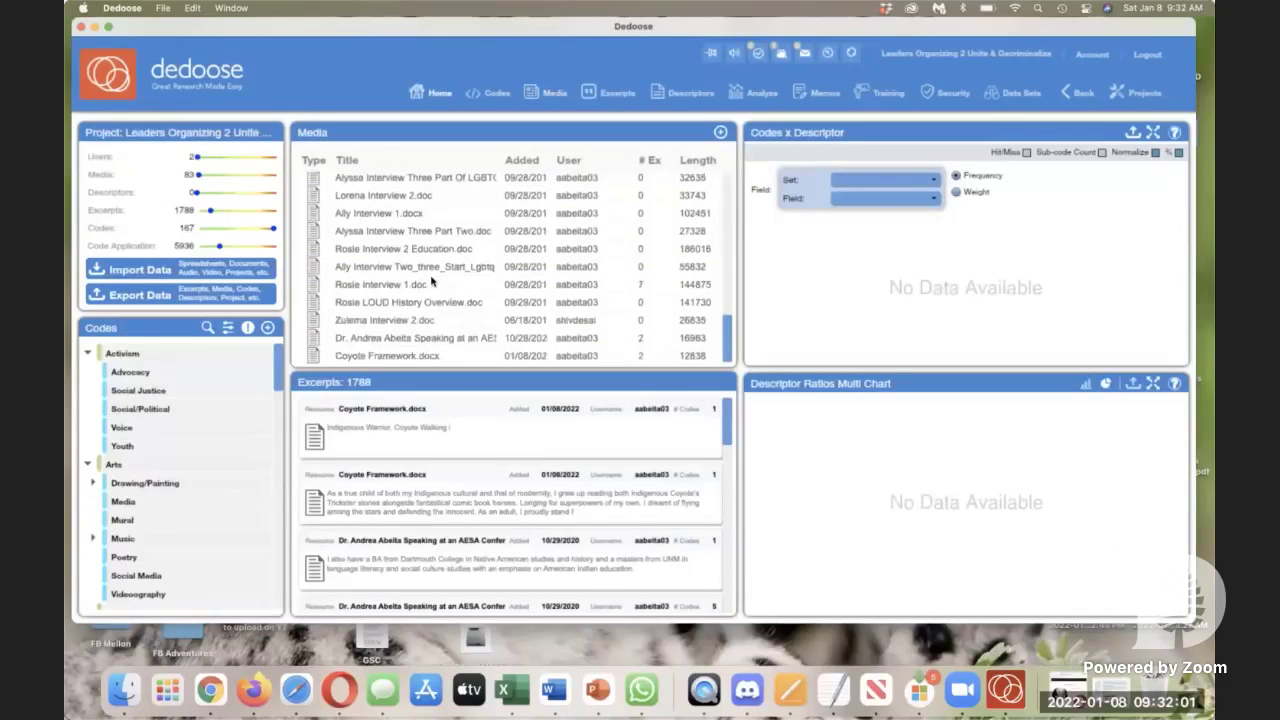
left_click(415, 358)
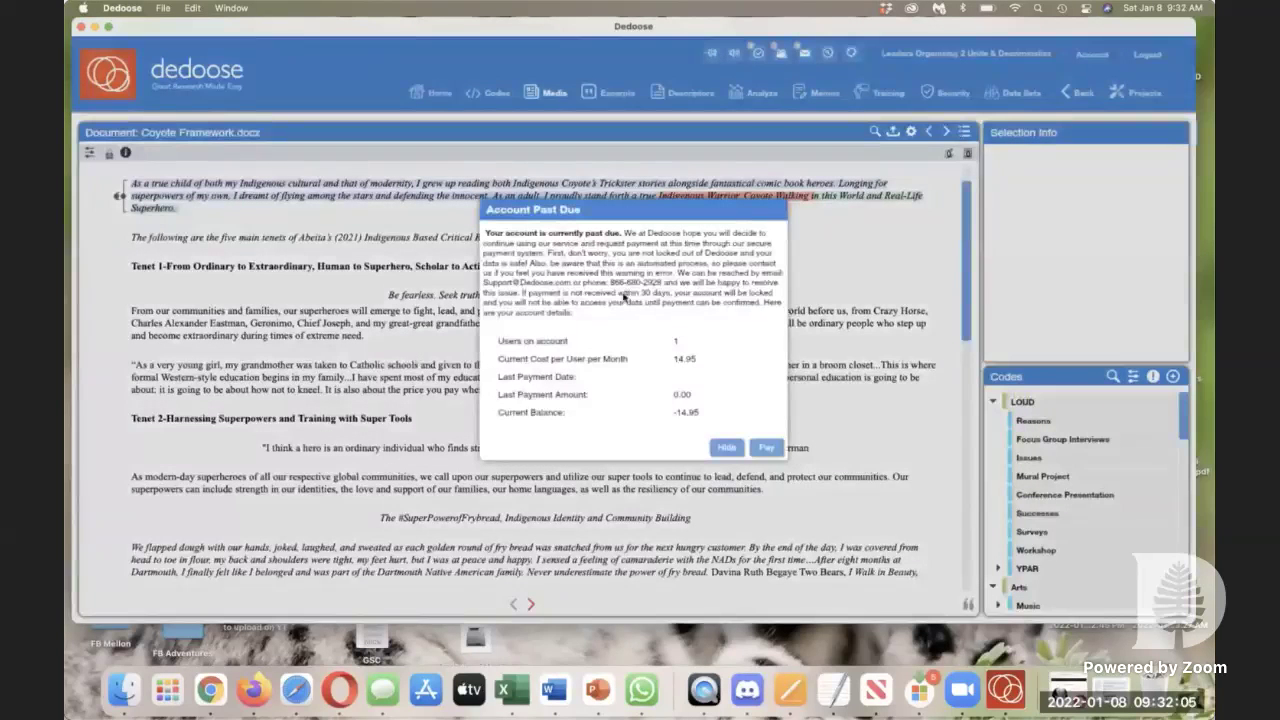
left_click(727, 449)
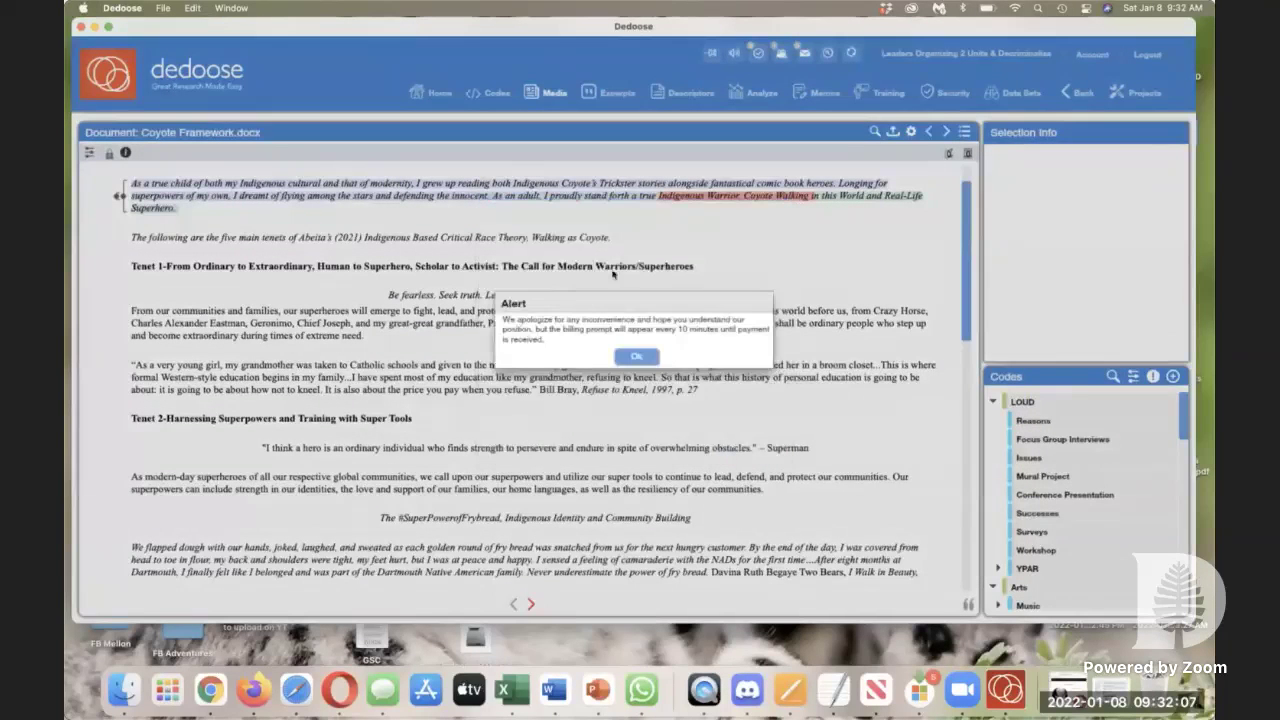
left_click(641, 355)
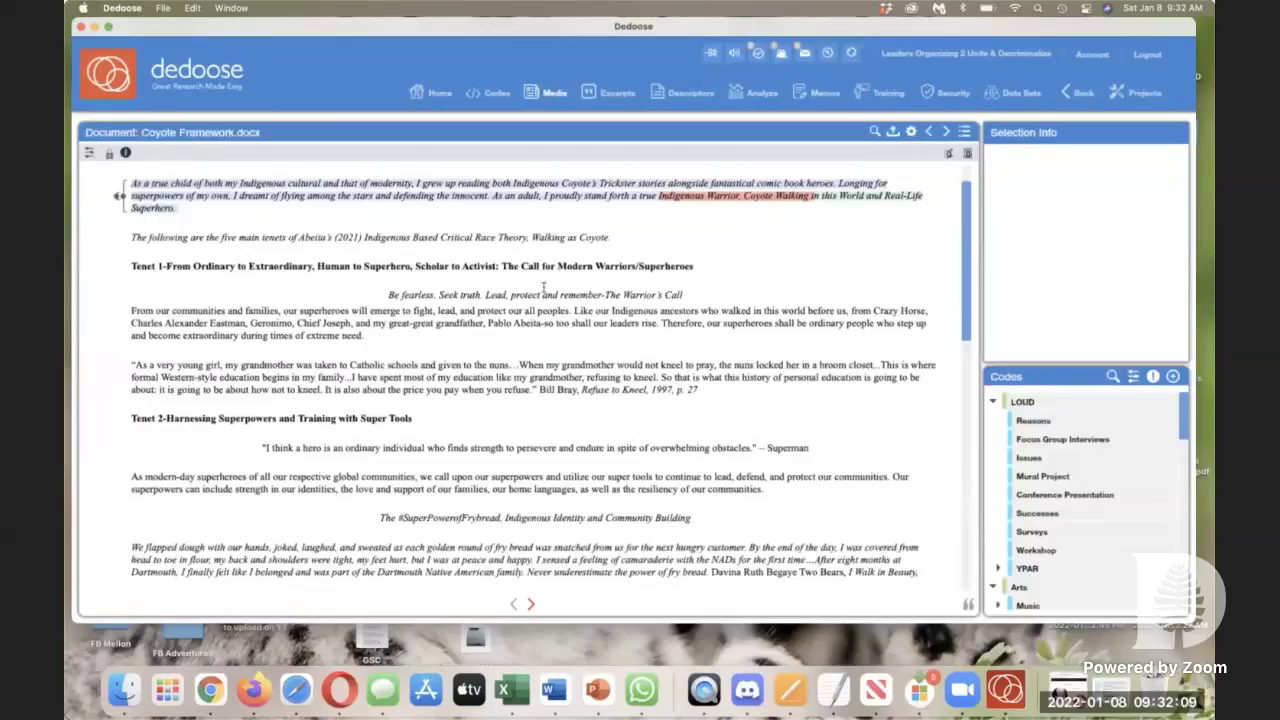
Step: Retry bringing up the excerpt details from individual words in the coded opening paragraph, and open the document's Edit Media dialog and cancel it
left_click(516, 184)
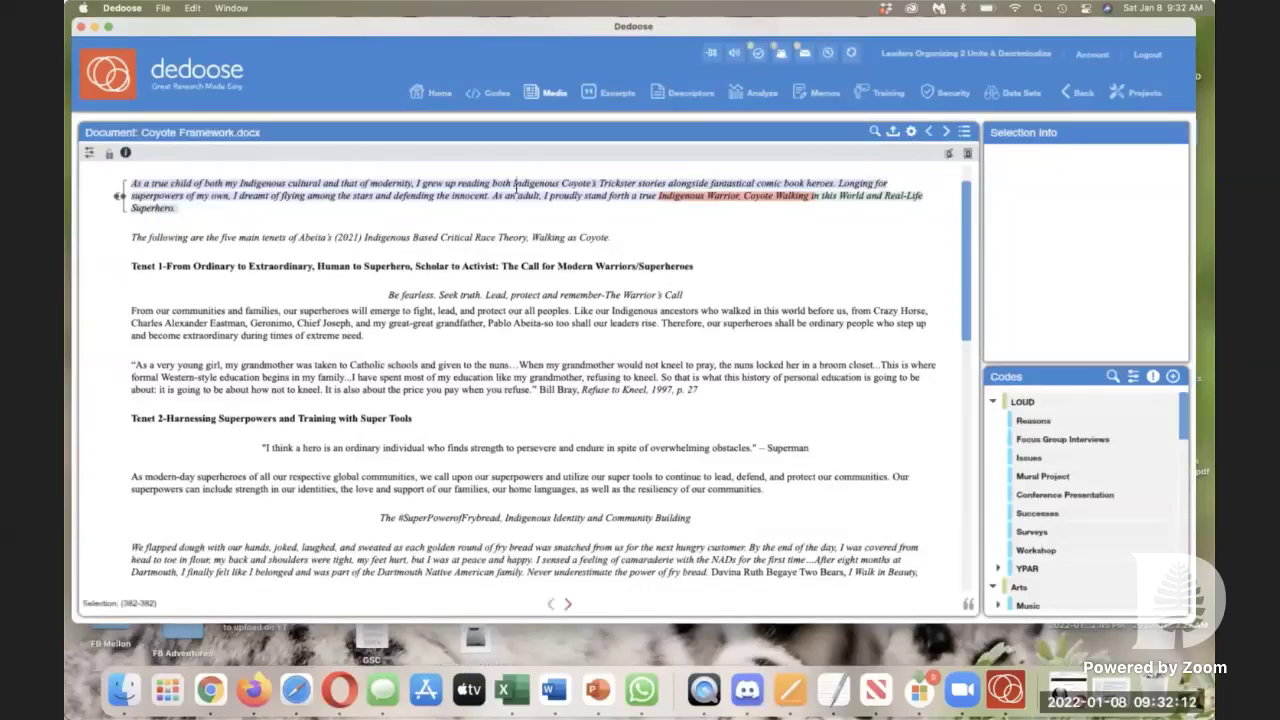
double_click(516, 184)
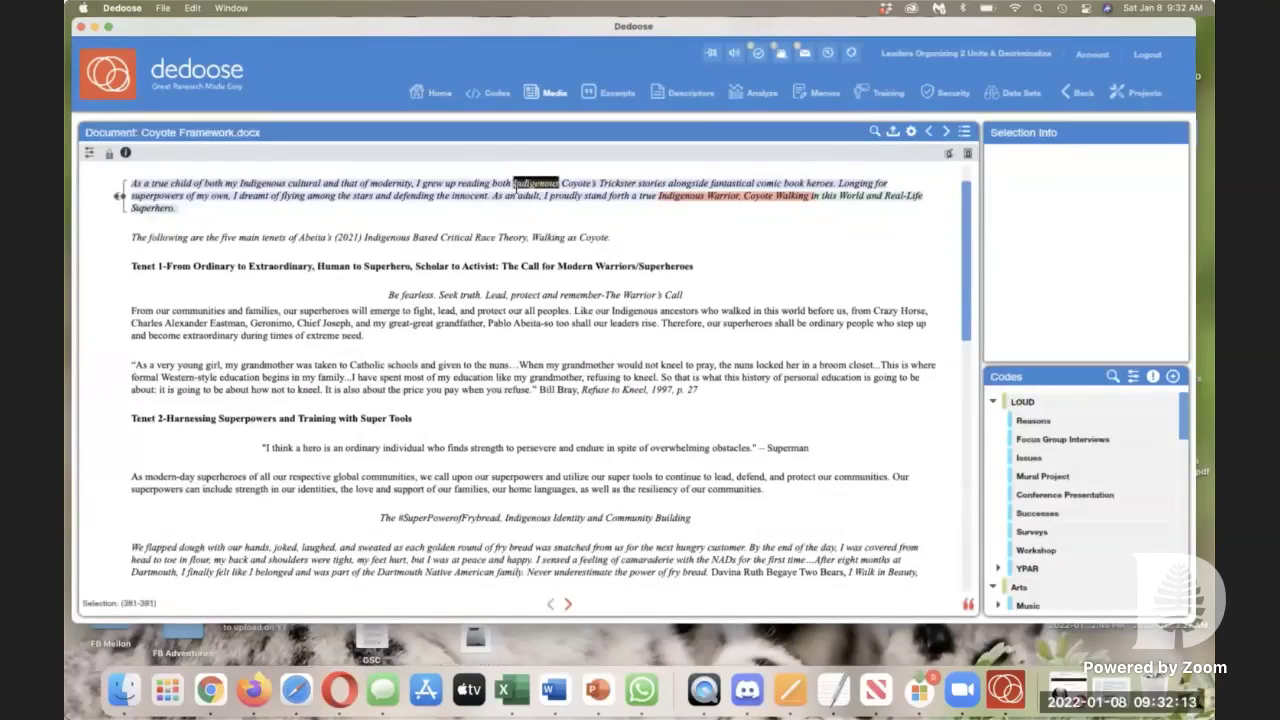
left_click(885, 195)
double_click(885, 195)
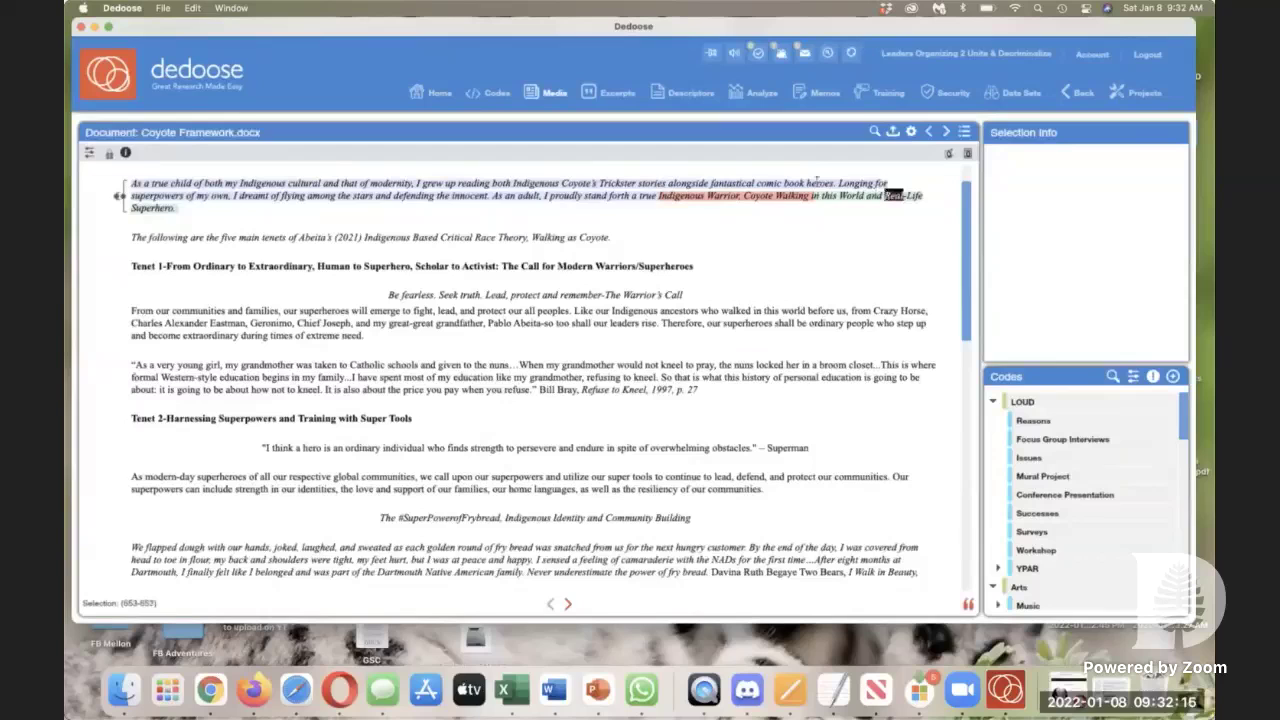
double_click(782, 195)
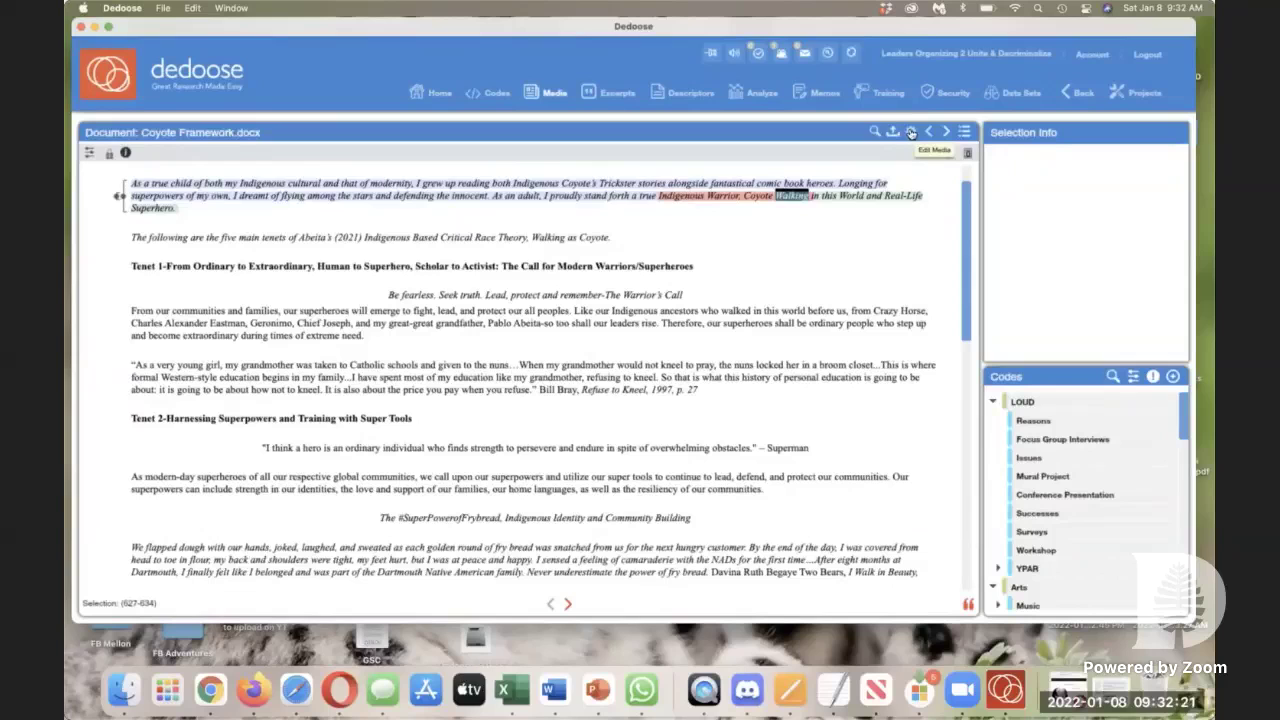
left_click(910, 133)
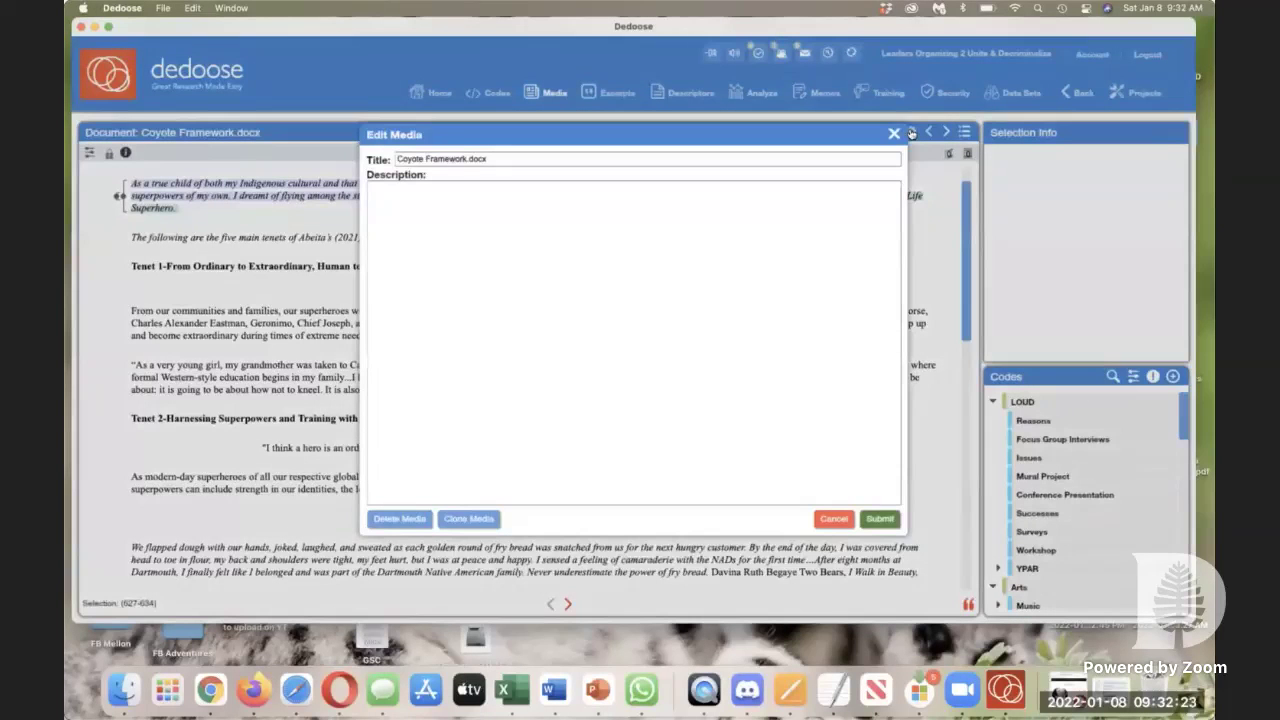
left_click(834, 518)
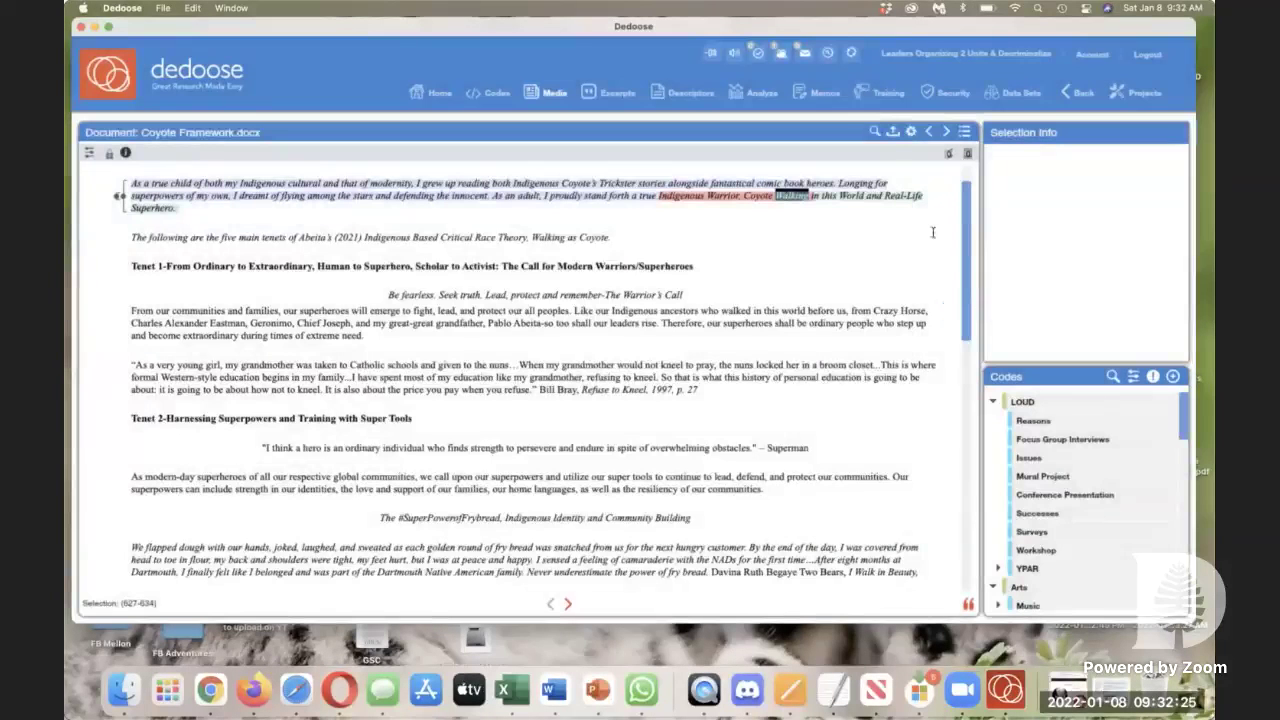
left_click_drag(923, 196, 882, 196)
double_click(875, 196)
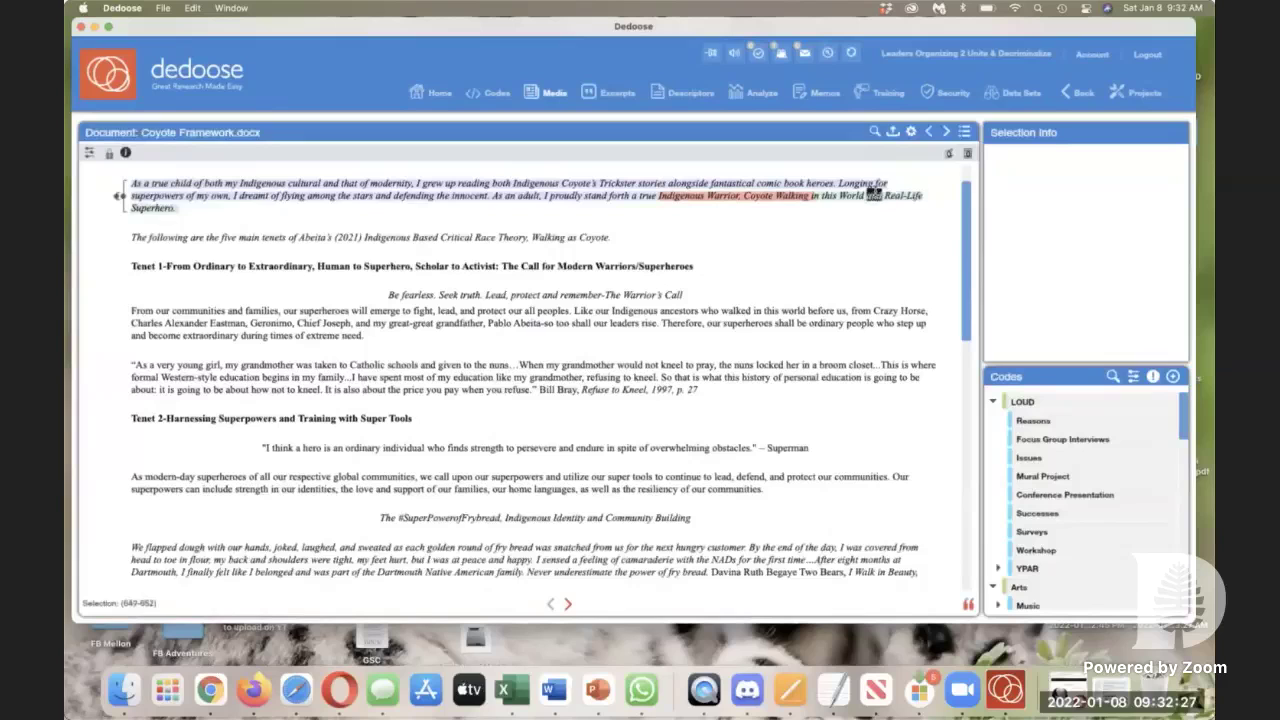
Step: Reopen Coyote Framework.docx from the home dashboard's media list and code the Tenet 1 motto and the paragraph below it with Reasons, a LOUD subcode
left_click(964, 132)
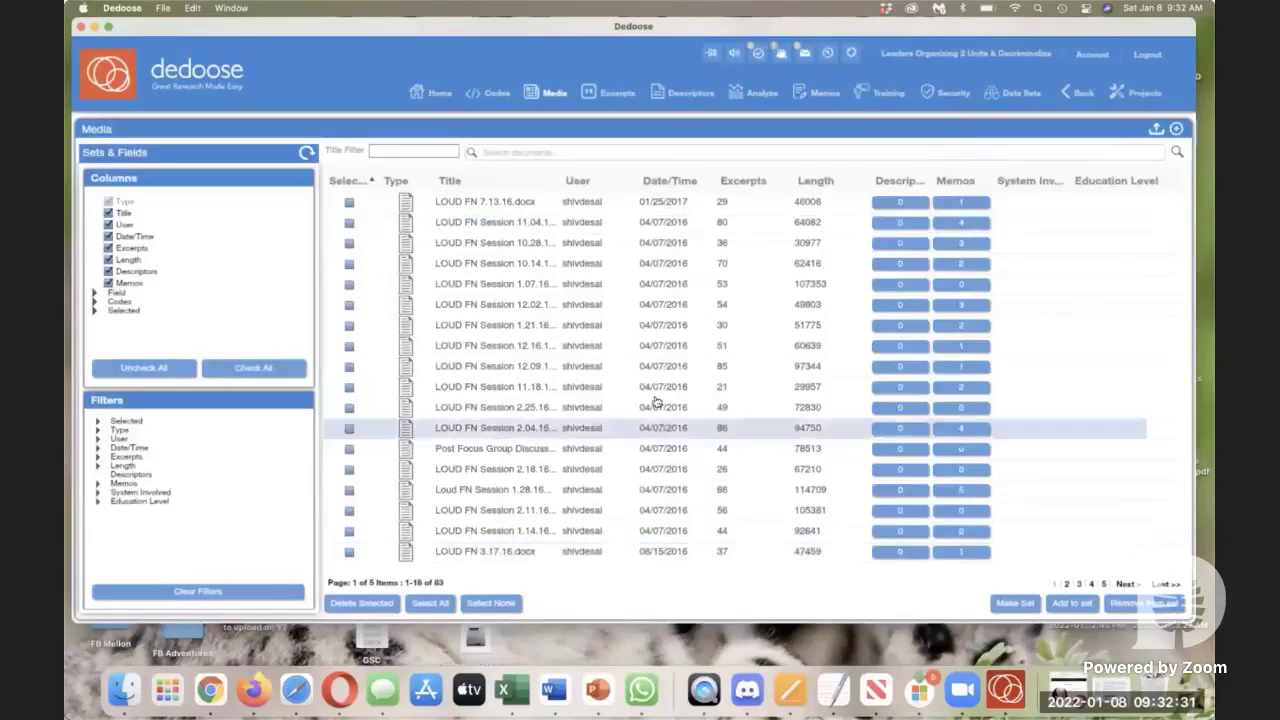
left_click(424, 94)
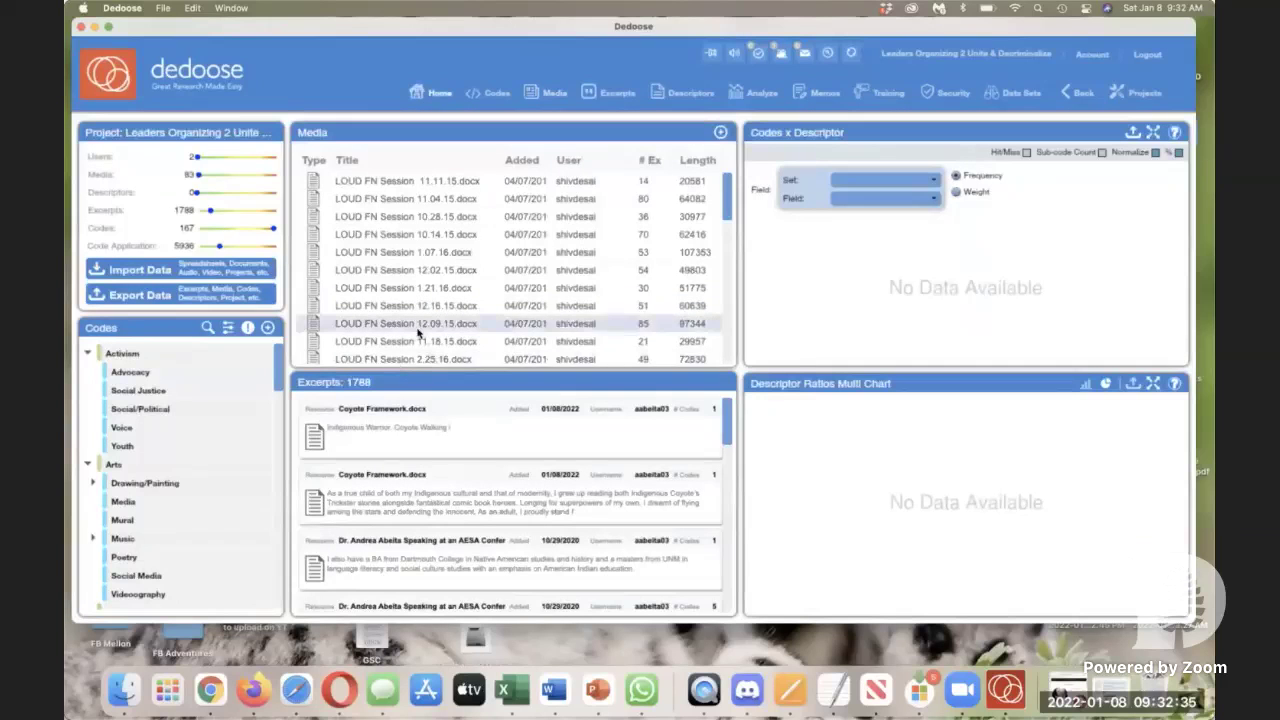
scroll(410, 325, "down", 10)
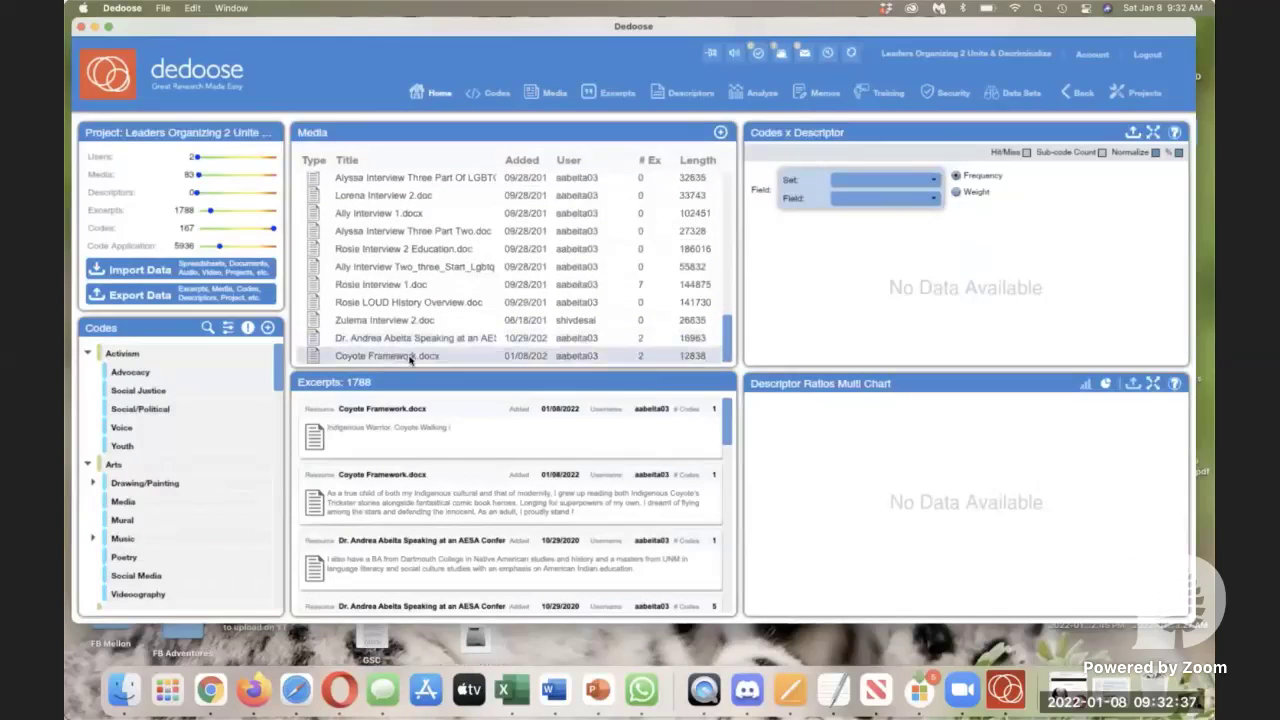
left_click(408, 356)
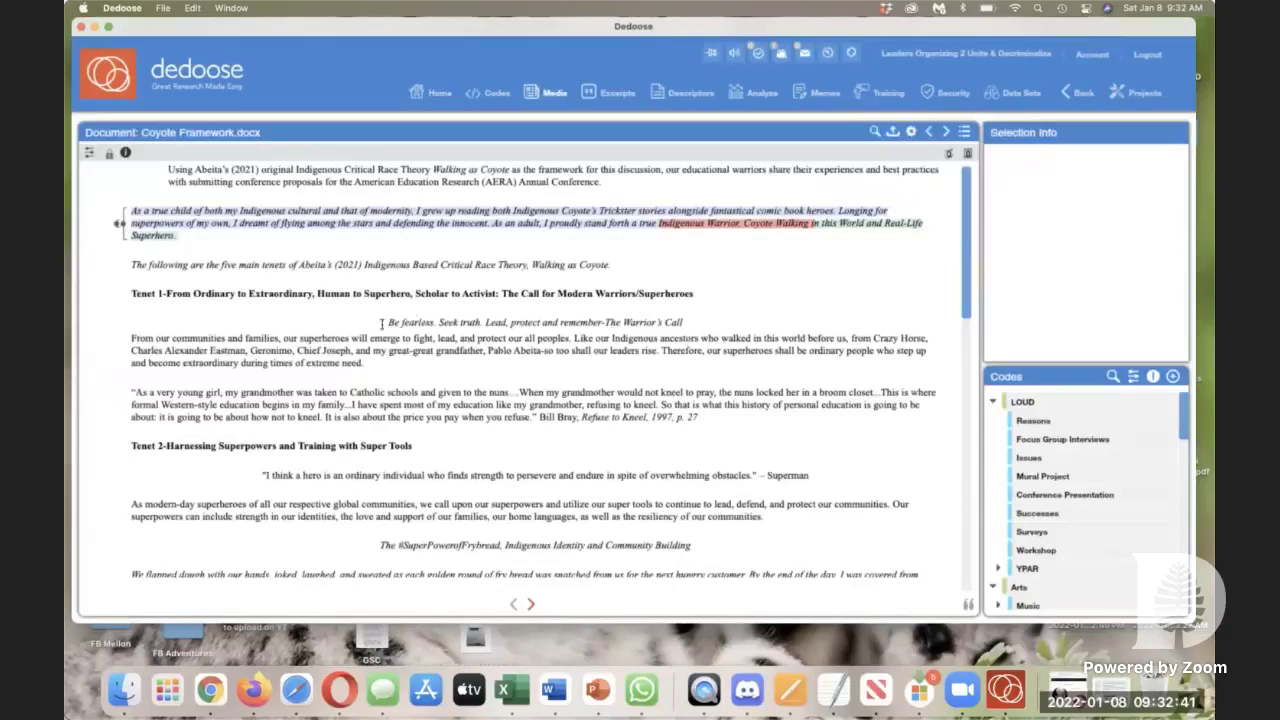
left_click_drag(381, 324, 390, 367)
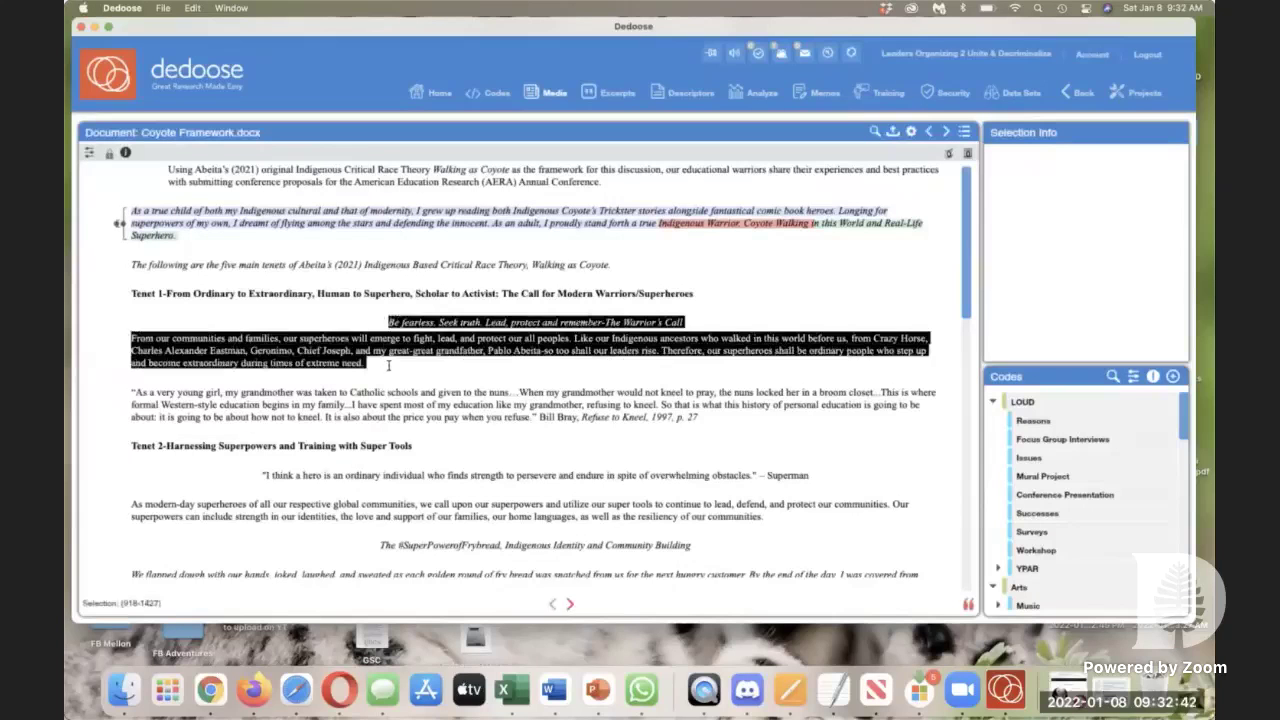
double_click(1034, 422)
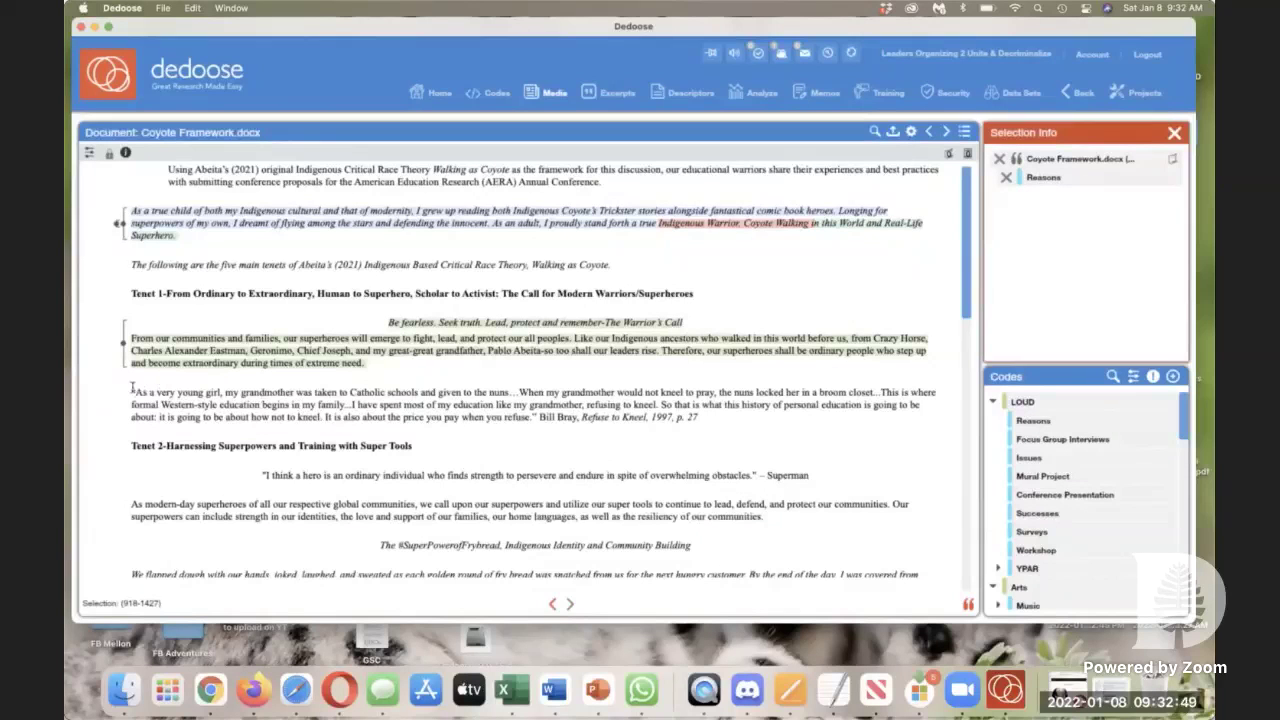
Step: Try selecting the quotation about the grandmother under Tenet 1, extending into the Tenet 2 heading, and clear the selection without coding it
left_click_drag(132, 400, 133, 432)
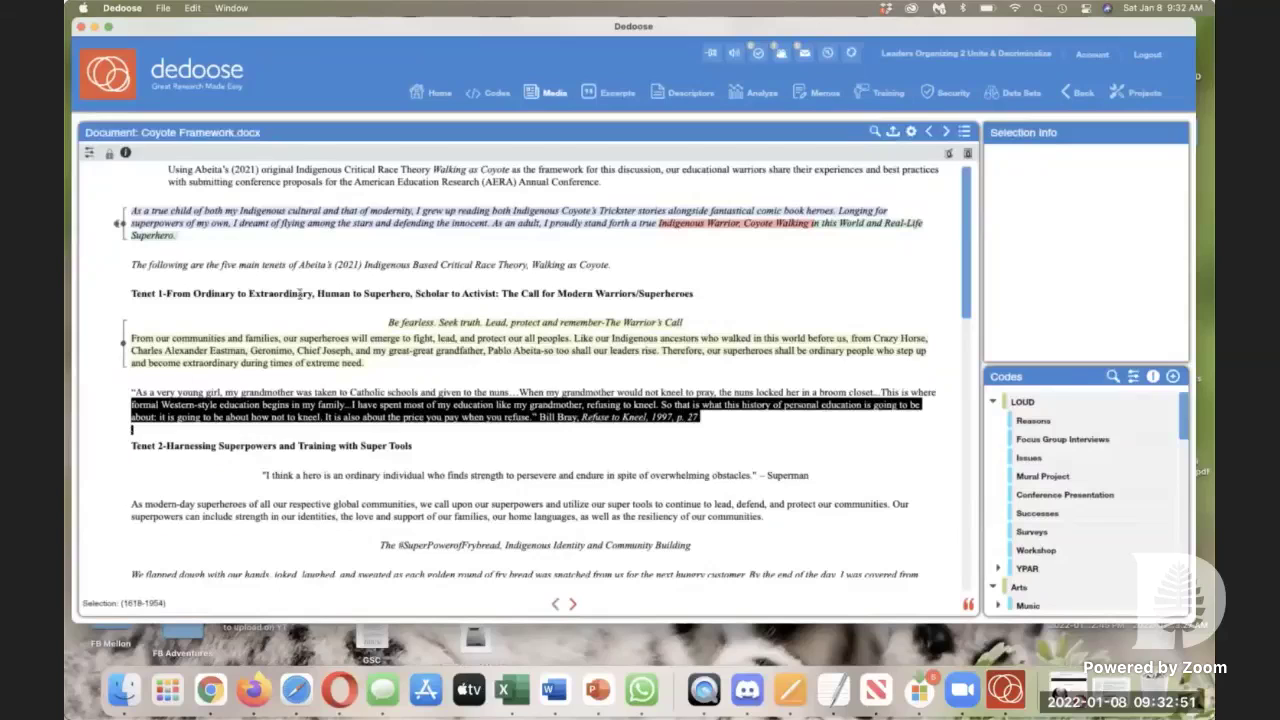
left_click(283, 312)
left_click_drag(131, 377, 282, 446)
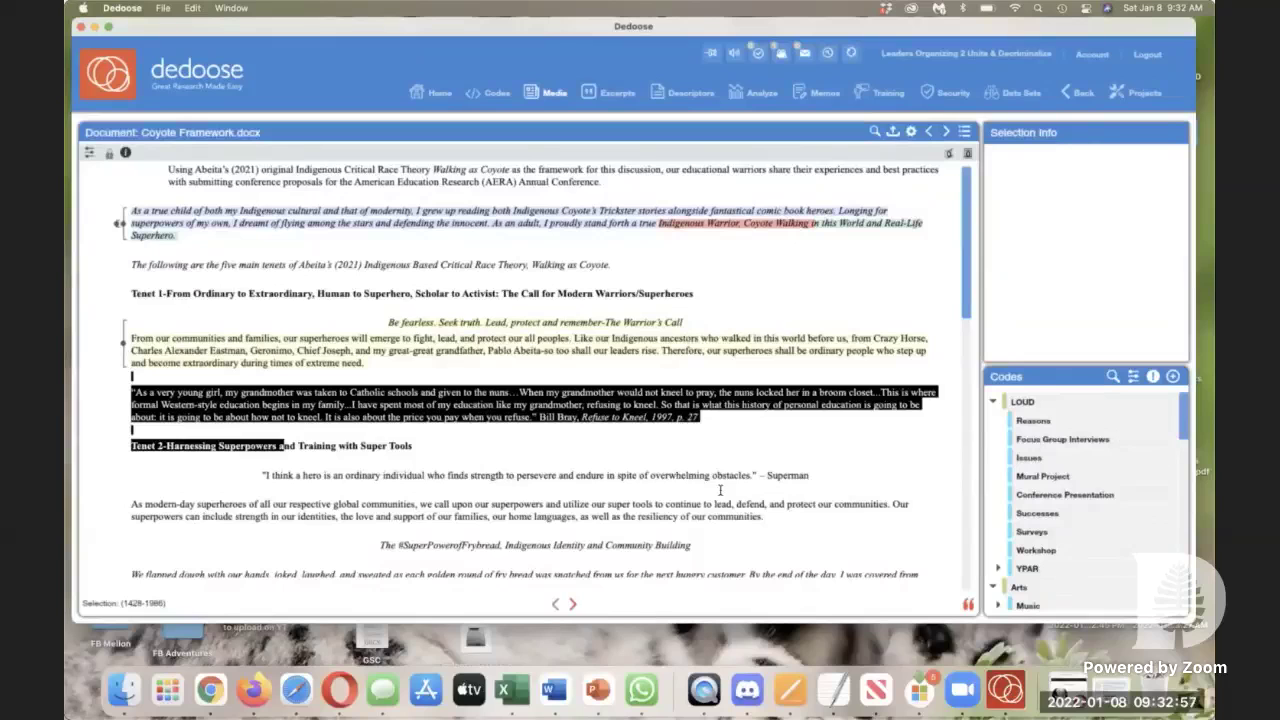
scroll(720, 490, "down", 1)
scroll(720, 490, "up", 1)
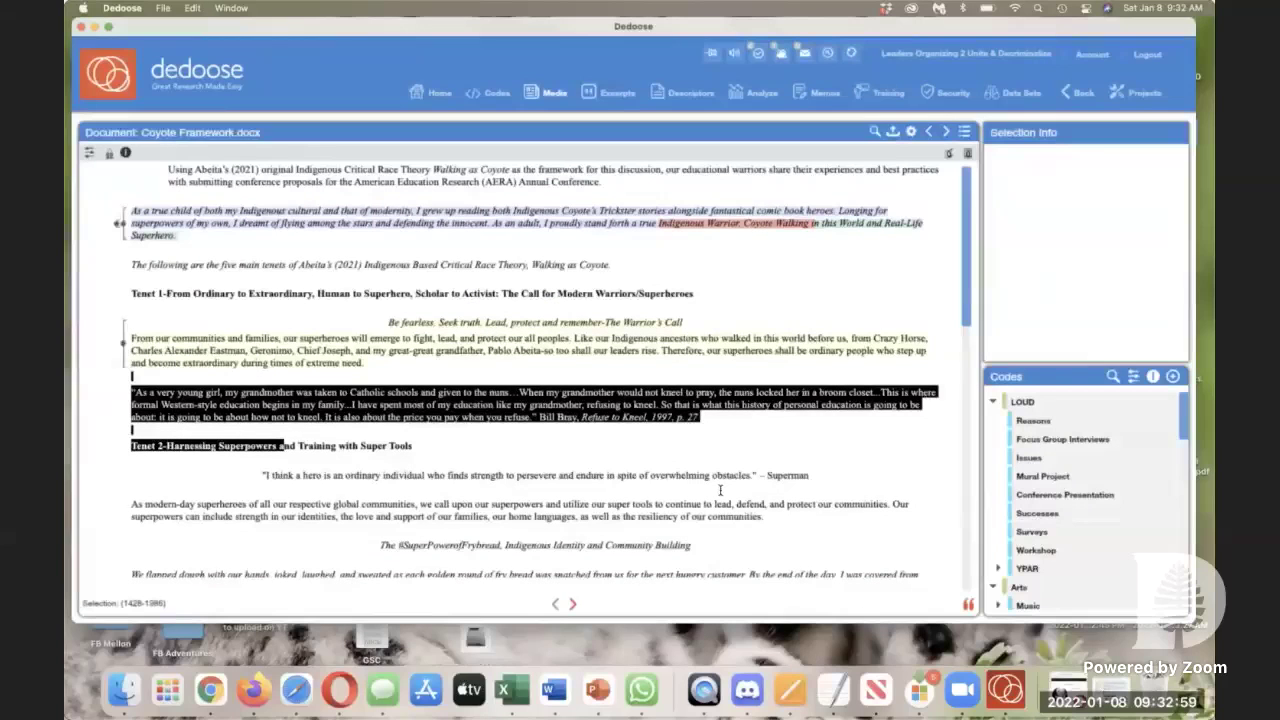
left_click(740, 406)
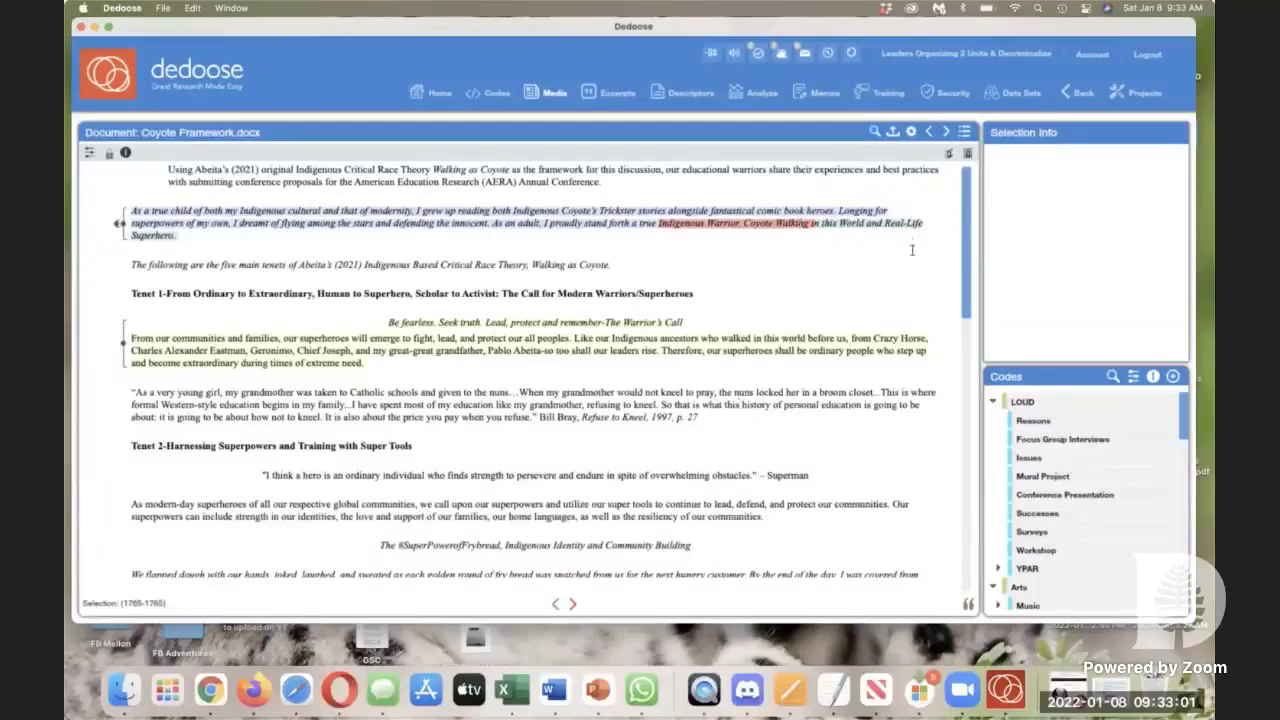
scroll(703, 363, "down", 2)
scroll(703, 363, "up", 2)
Step: Return to the home dashboard, make the window narrower, and reopen Coyote Framework.docx from the end of the media list
left_click(441, 94)
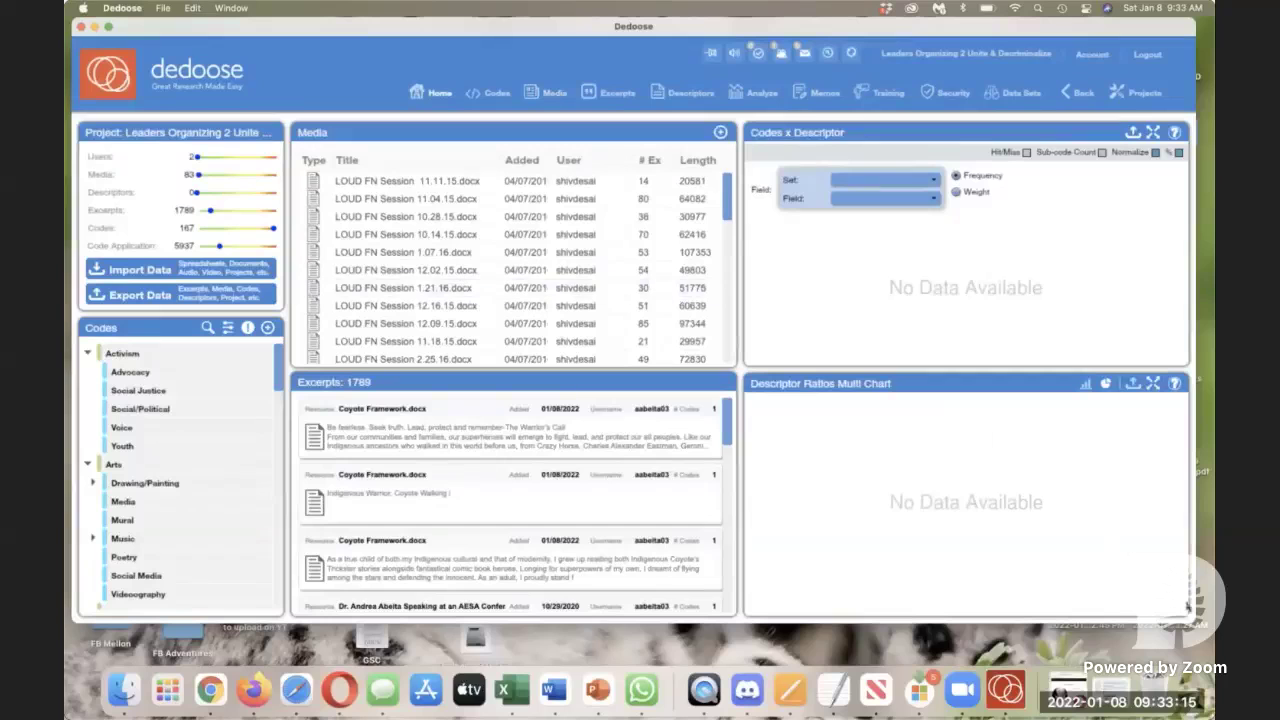
left_click_drag(1195, 622, 1108, 637)
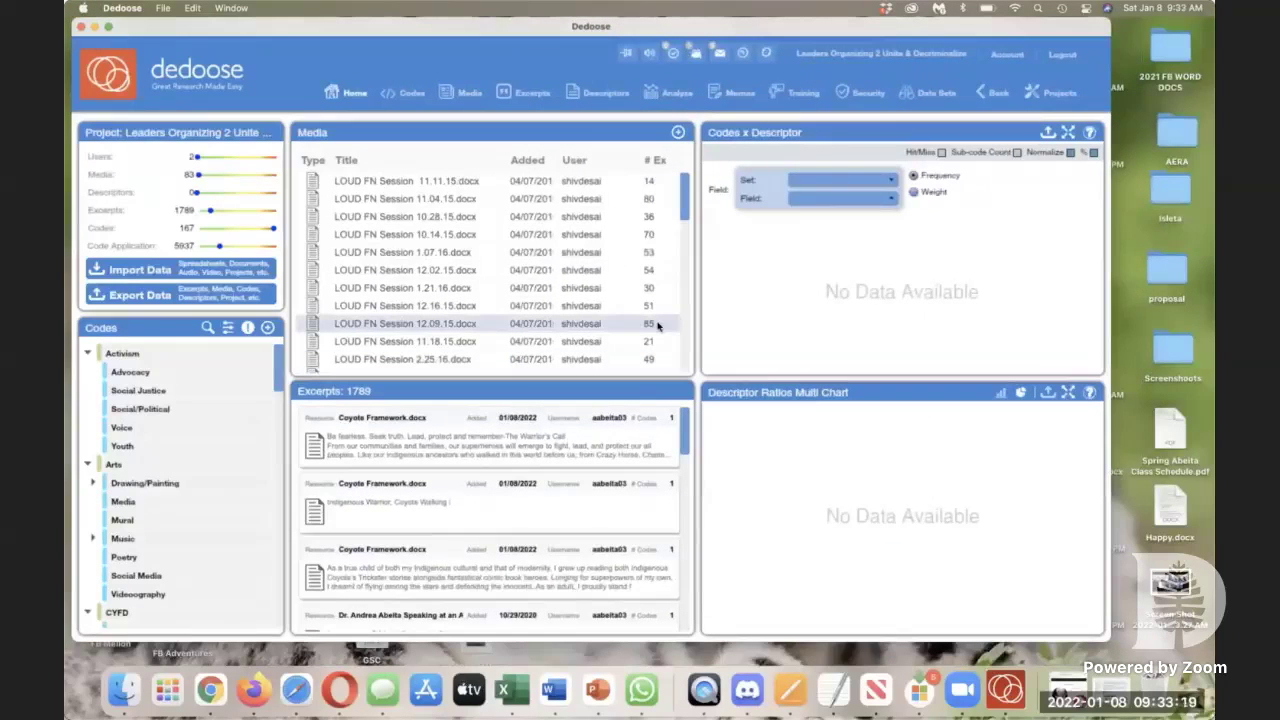
scroll(620, 340, "down", 15)
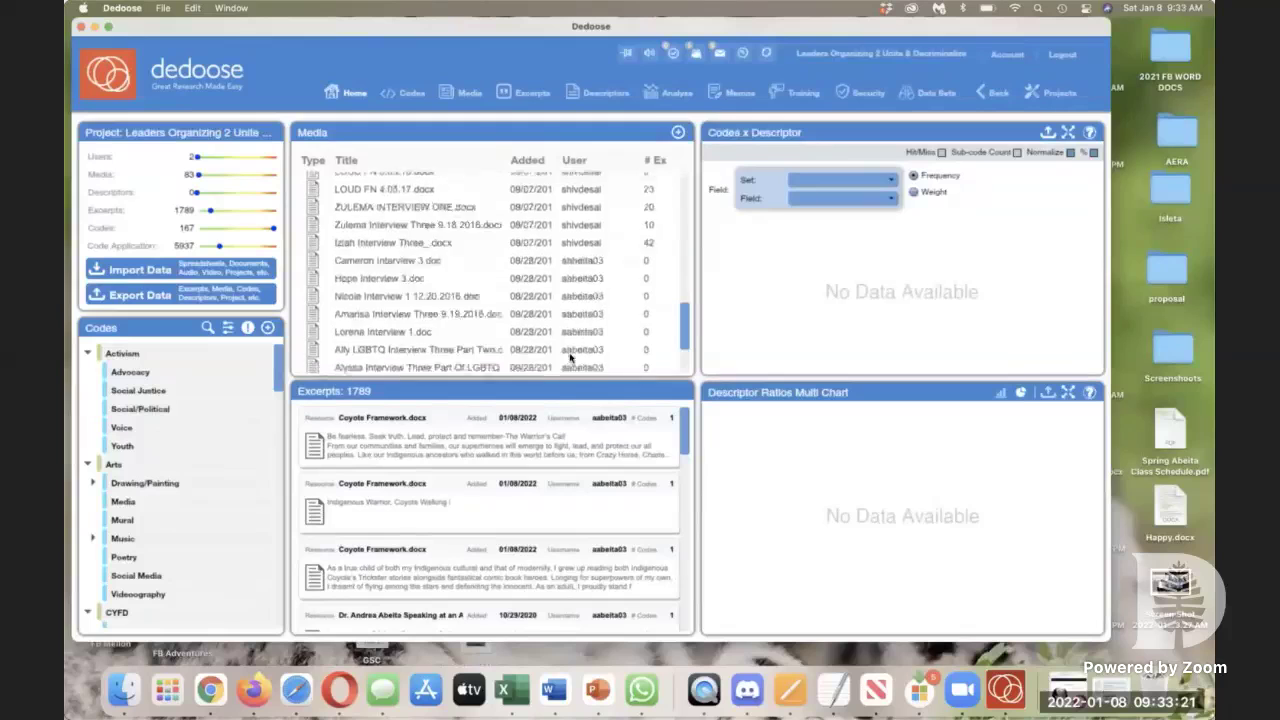
scroll(570, 358, "down", 5)
scroll(570, 358, "up", 15)
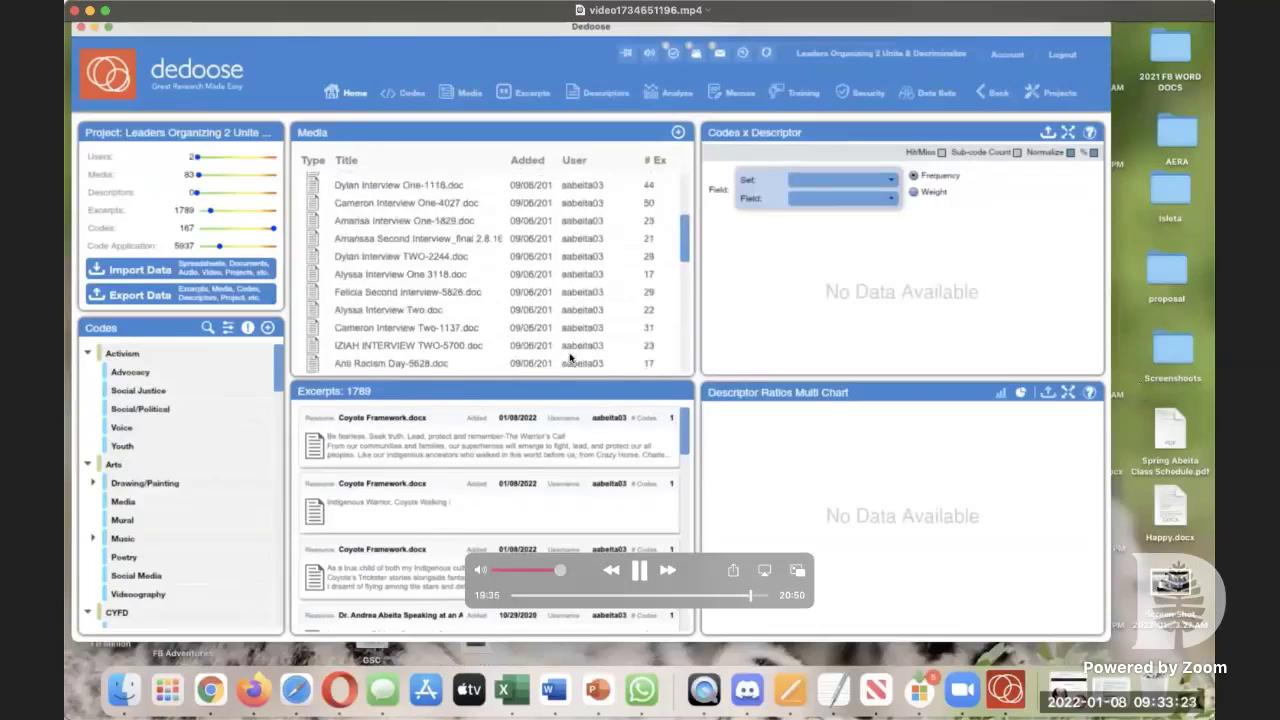
scroll(570, 358, "down", 10)
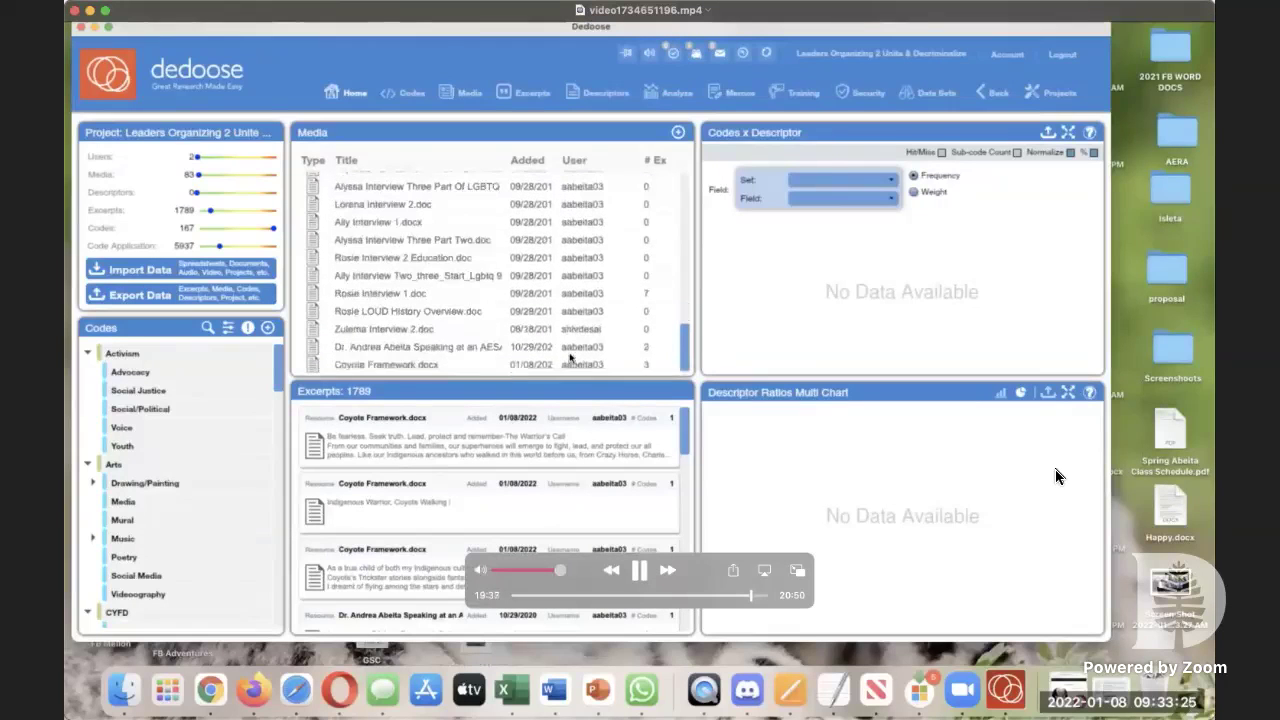
double_click(405, 364)
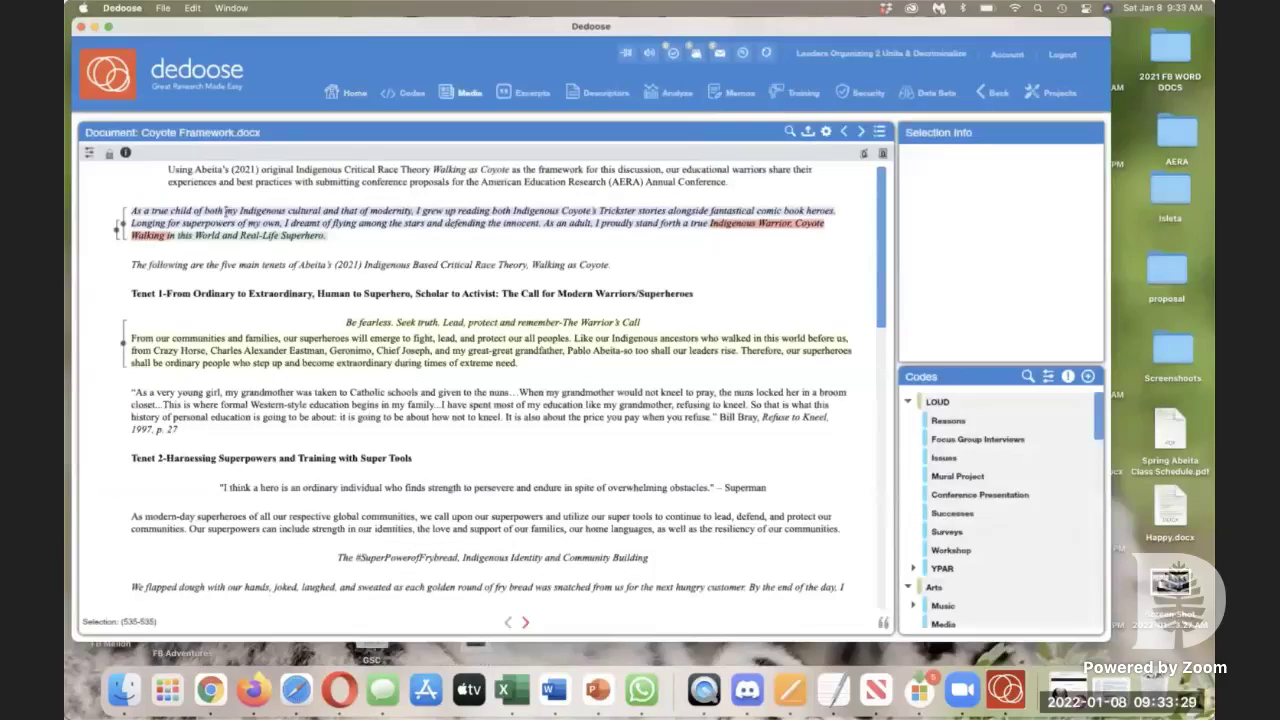
Step: Check the codes applied to the two overlapping opening-paragraph excerpts and the Tenet 1 excerpt through their margin brackets
mouse_move(116, 231)
left_click(123, 228)
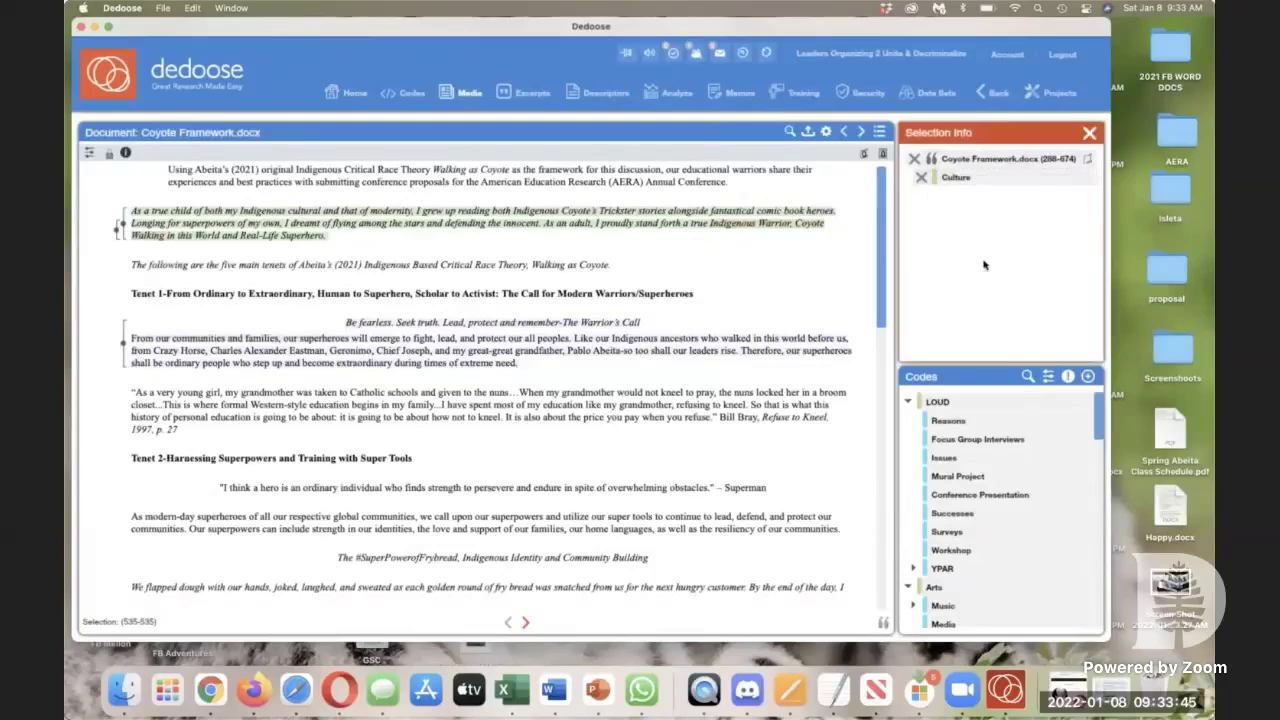
left_click(119, 228)
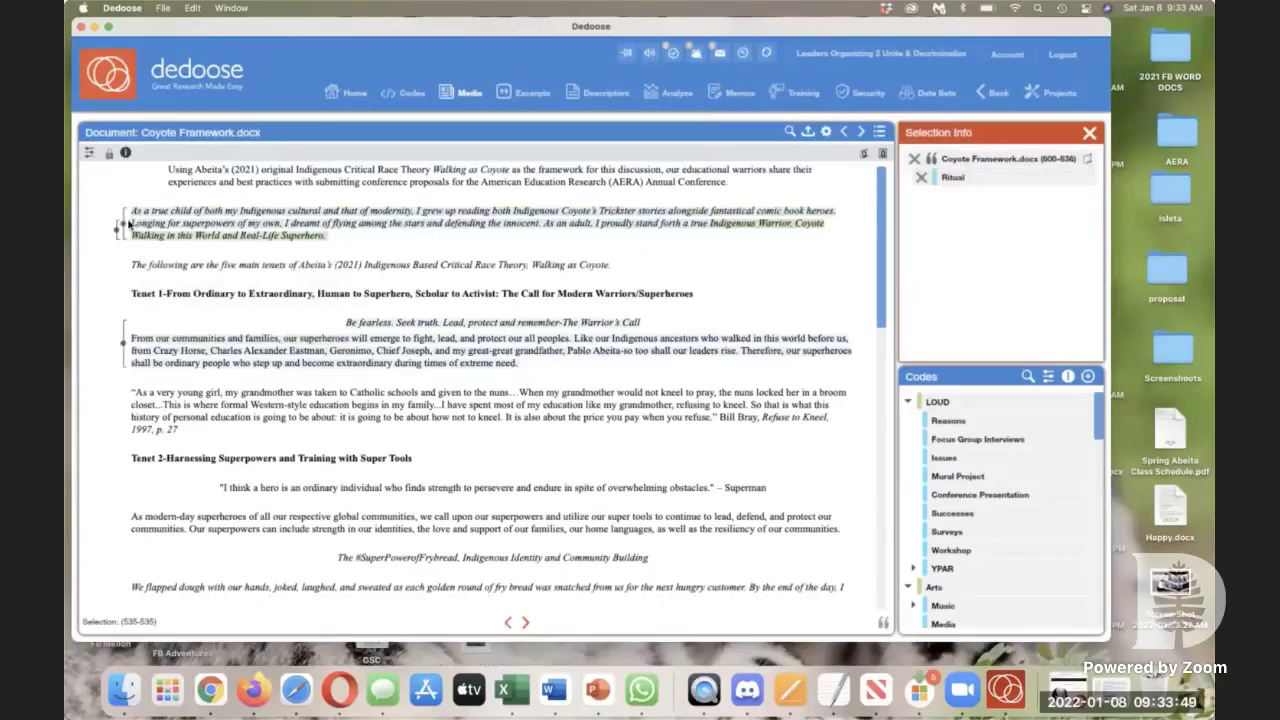
left_click(127, 226)
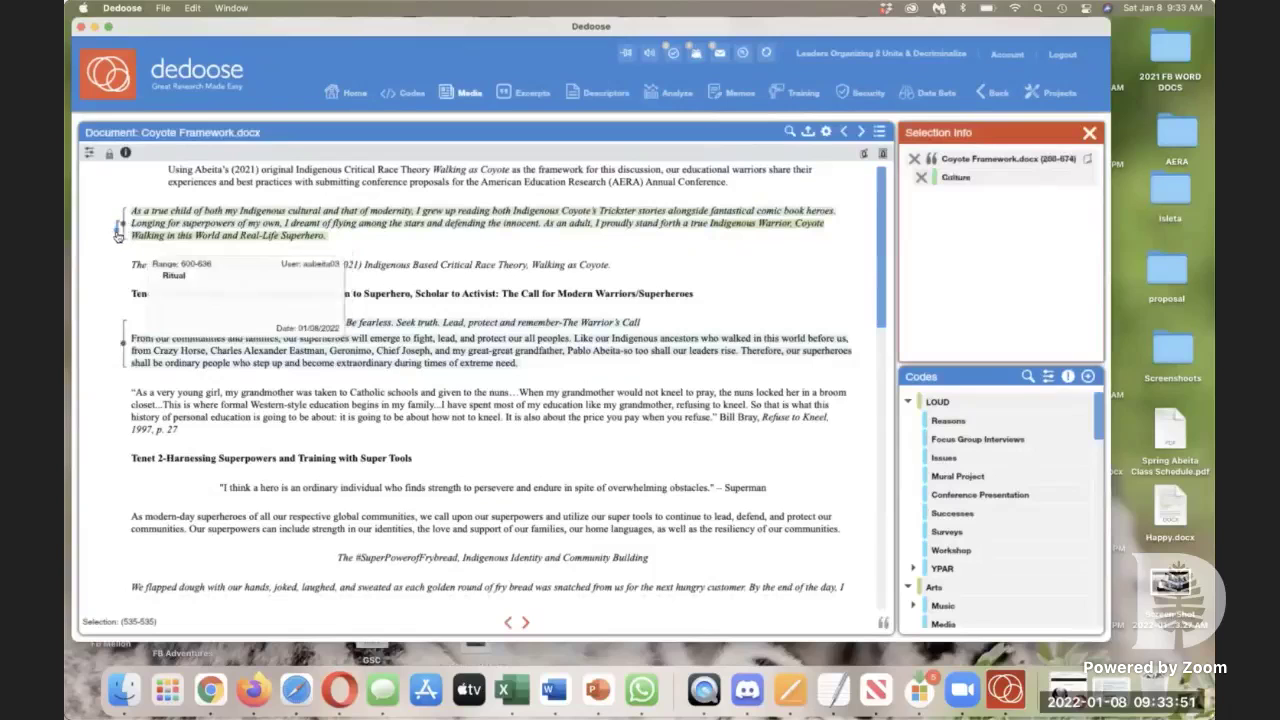
left_click(117, 232)
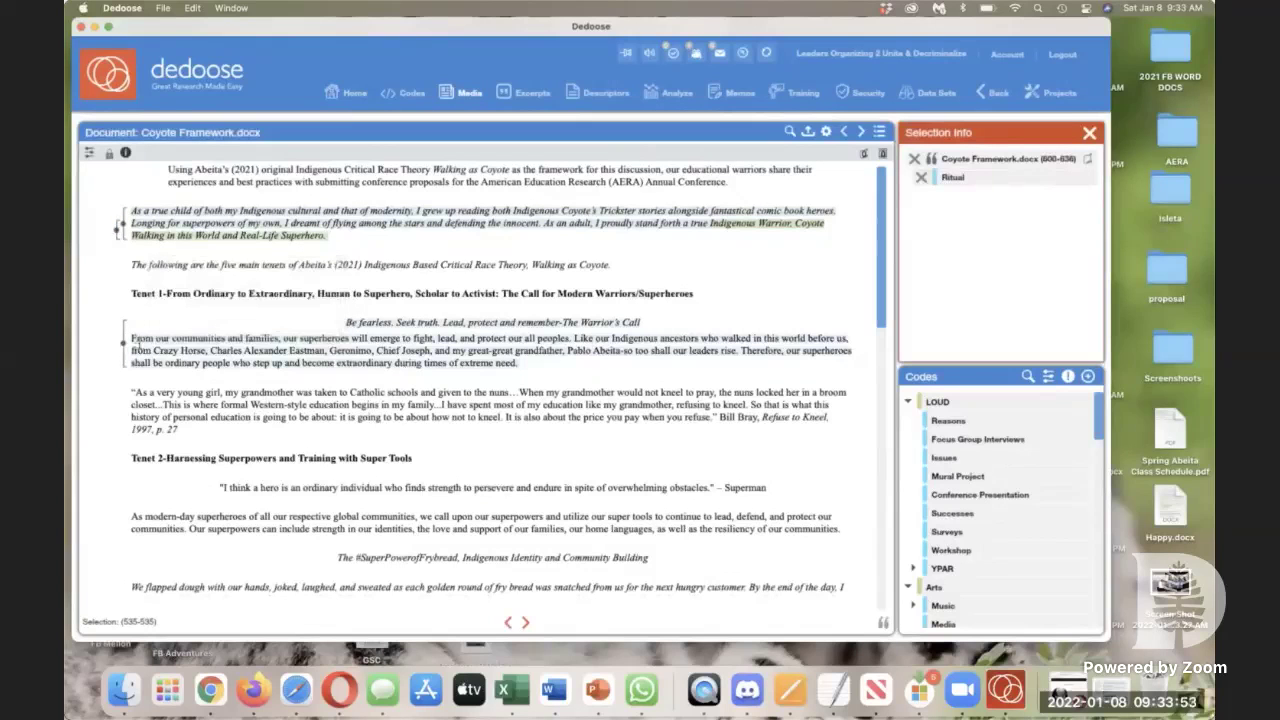
left_click(125, 345)
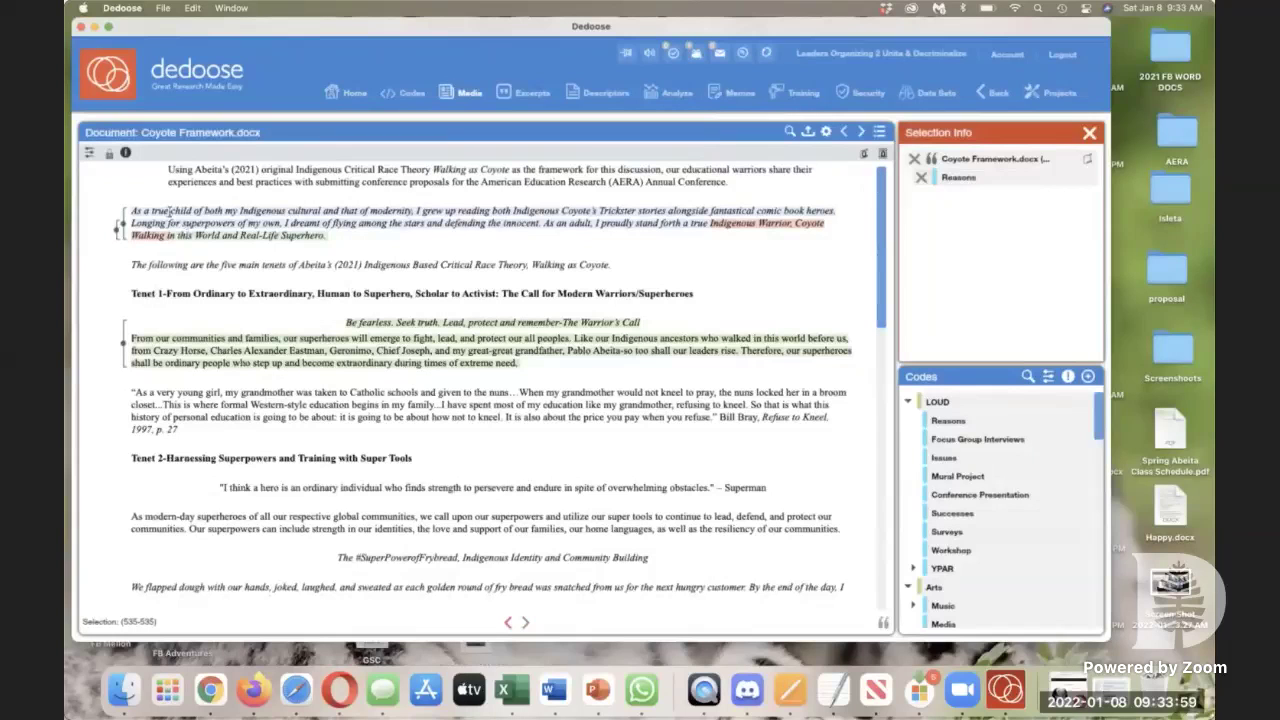
left_click(121, 226)
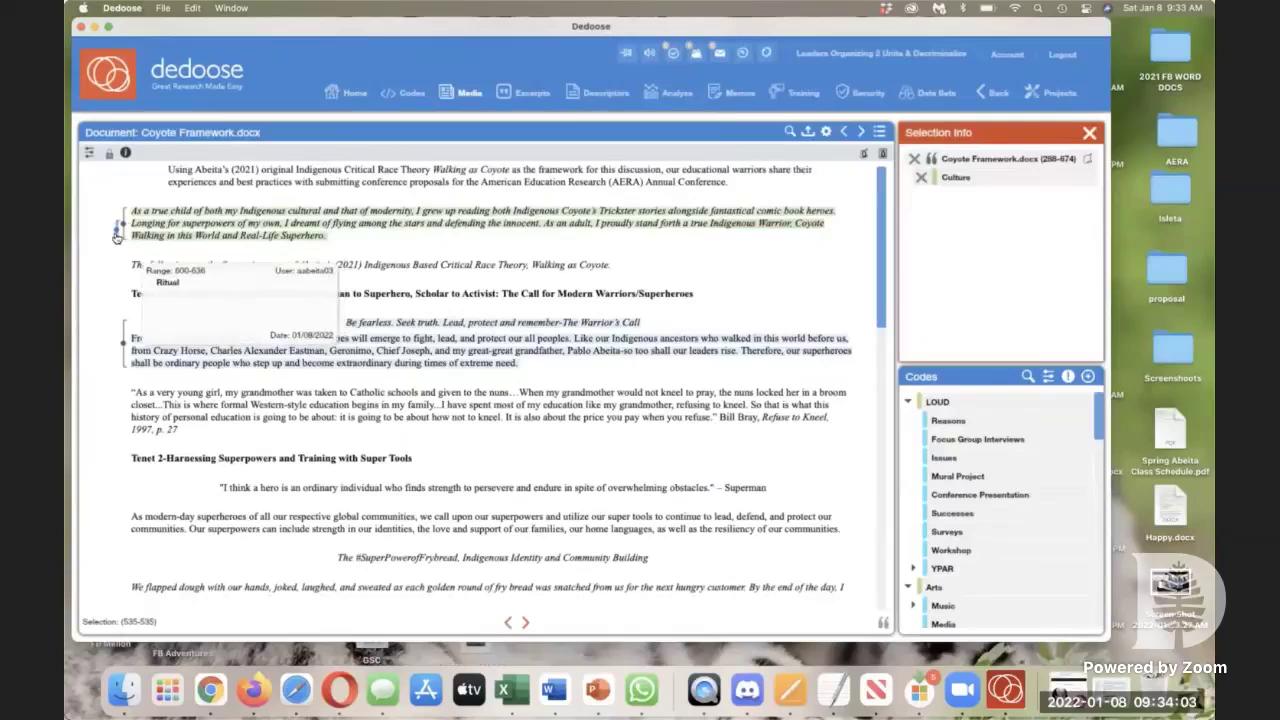
Step: Delete the "Indigenous Warrior, Coyote Walking" excerpt along with its Ritual code, and return to the home dashboard
left_click(117, 236)
left_click(921, 178)
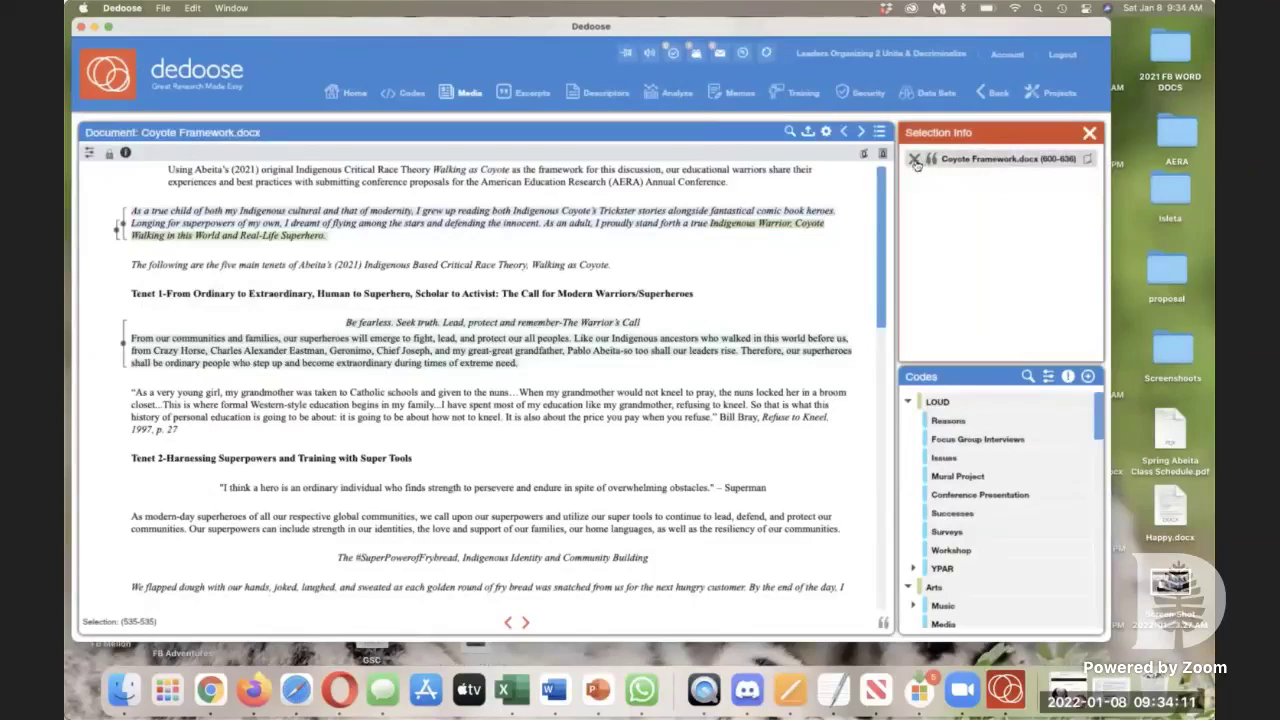
left_click(914, 159)
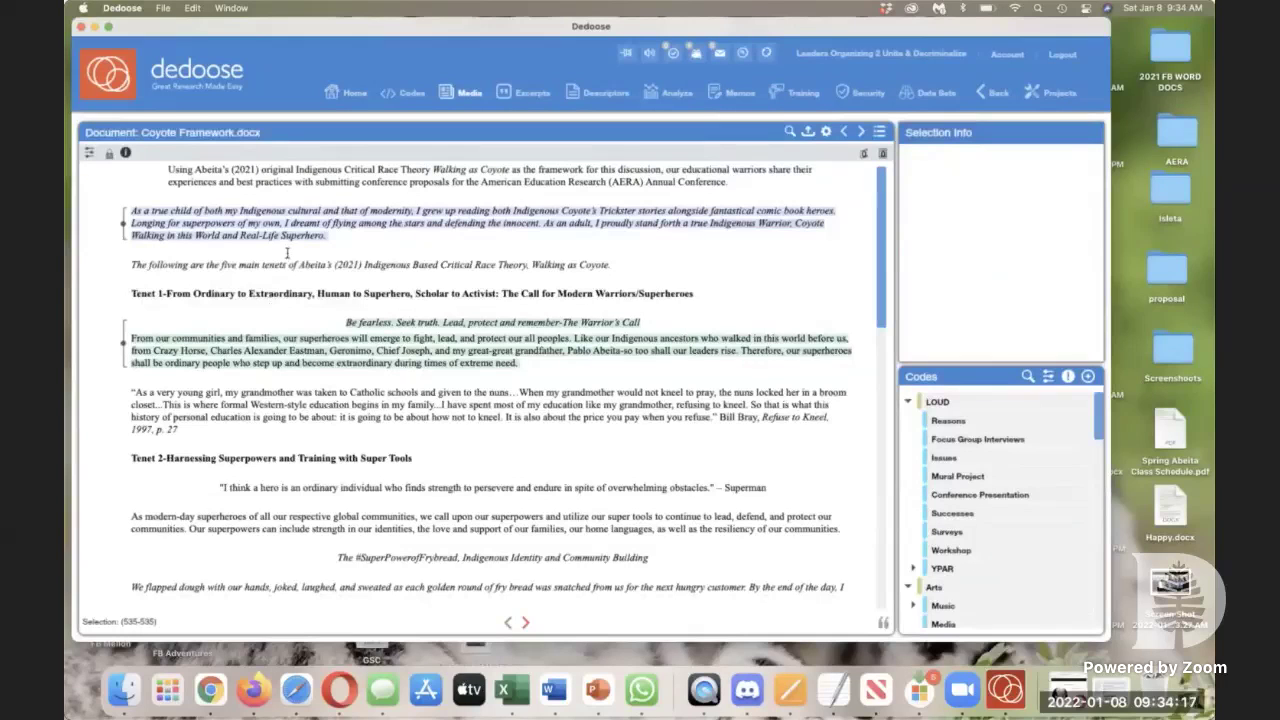
left_click(341, 96)
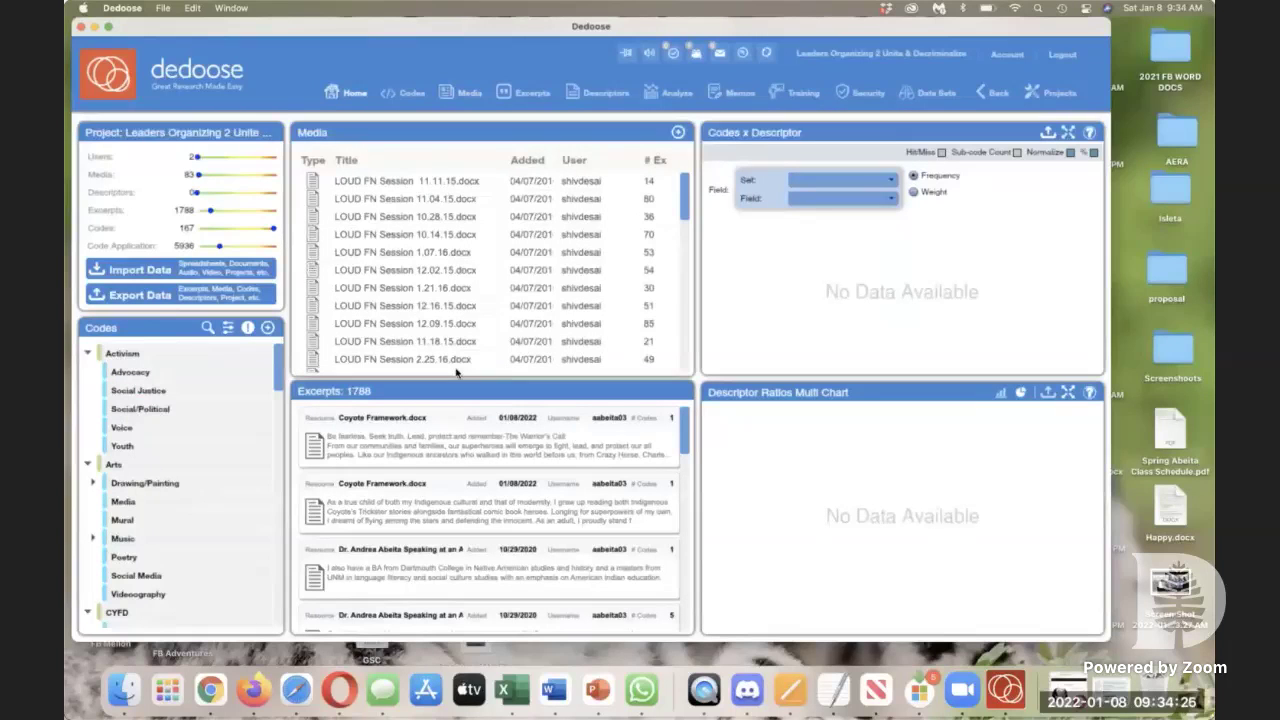
mouse_move(907, 429)
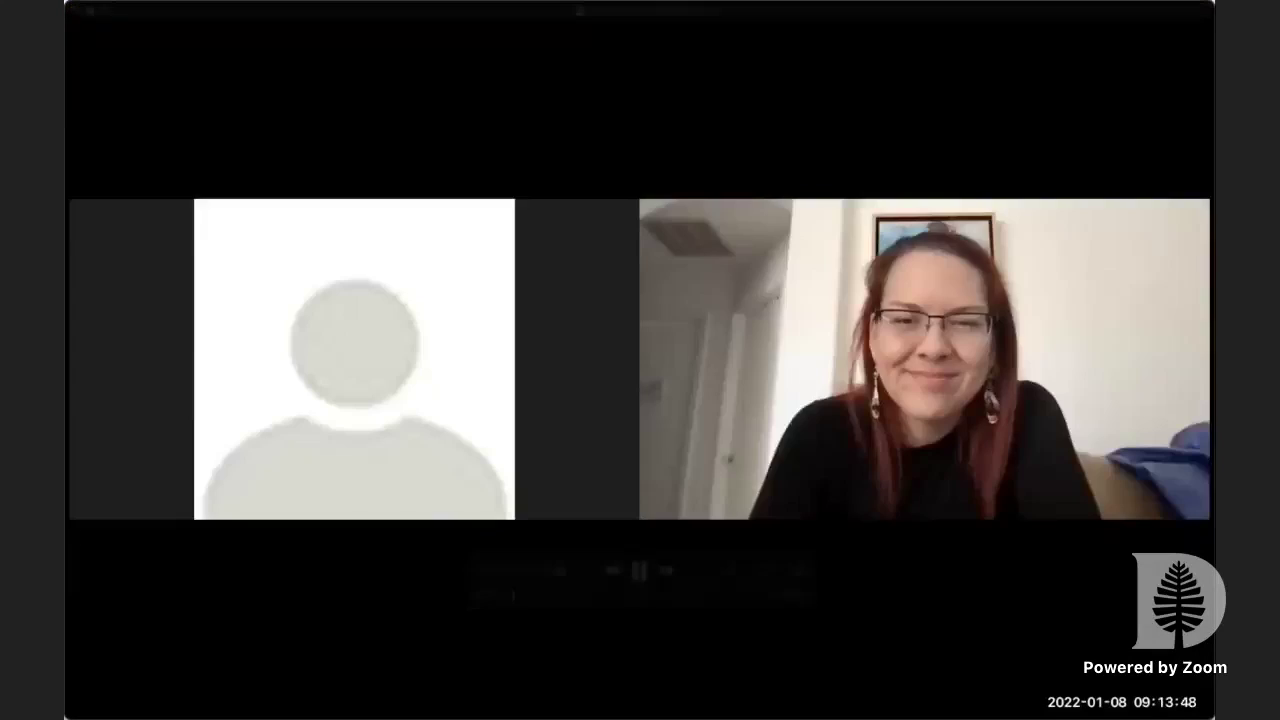
left_click(638, 570)
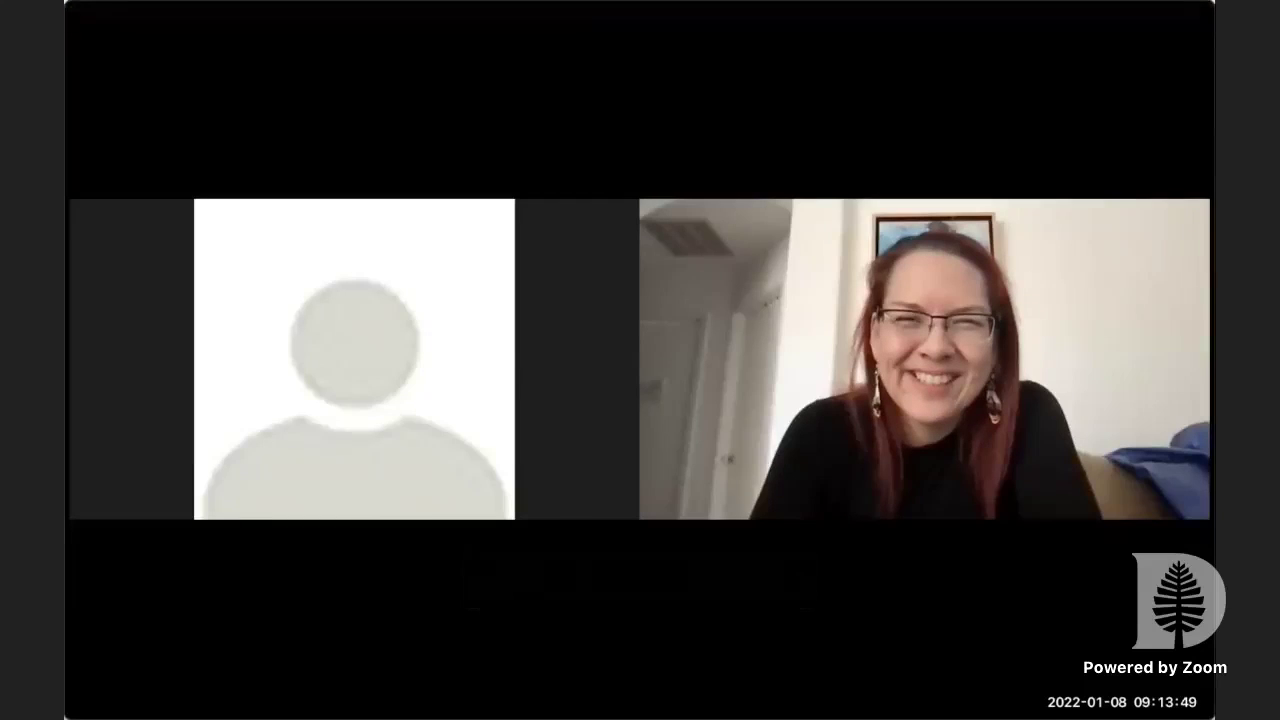